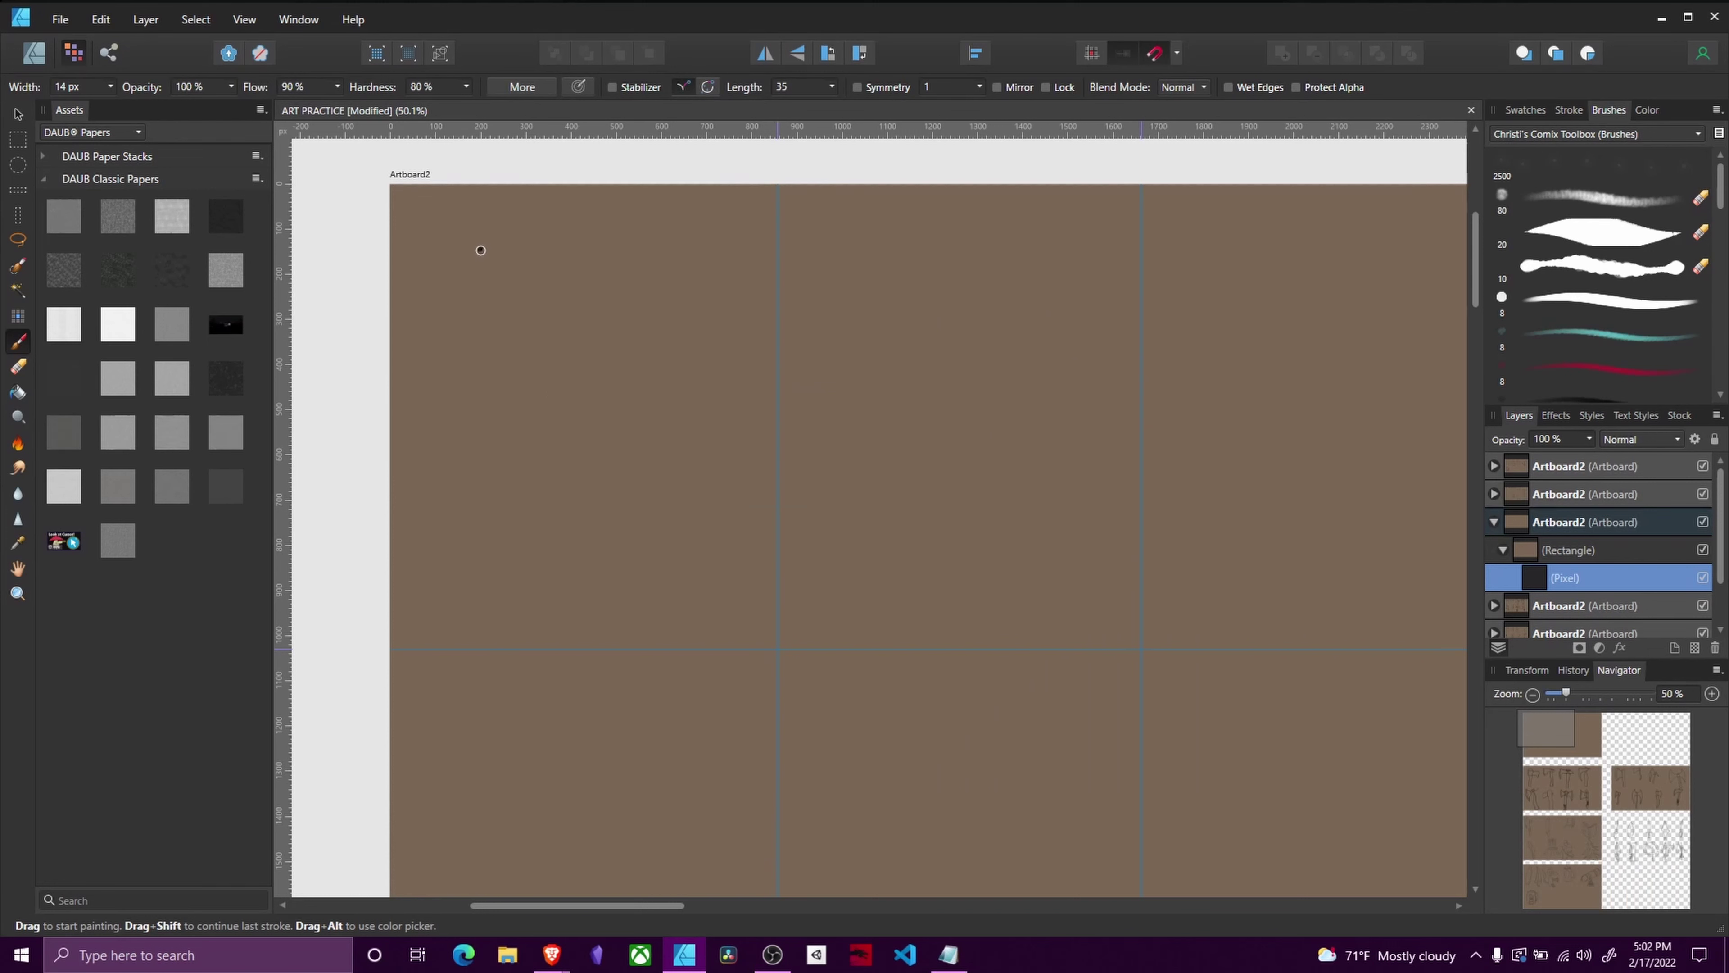
Step: Draw the first axe's curved cutting edge and the upper edge of its blade near the artboard's upper-left corner
drag(489, 233, 496, 455)
key(ctrl+z)
drag(504, 222, 483, 462)
key(ctrl+z)
drag(503, 223, 507, 507)
drag(507, 218, 591, 346)
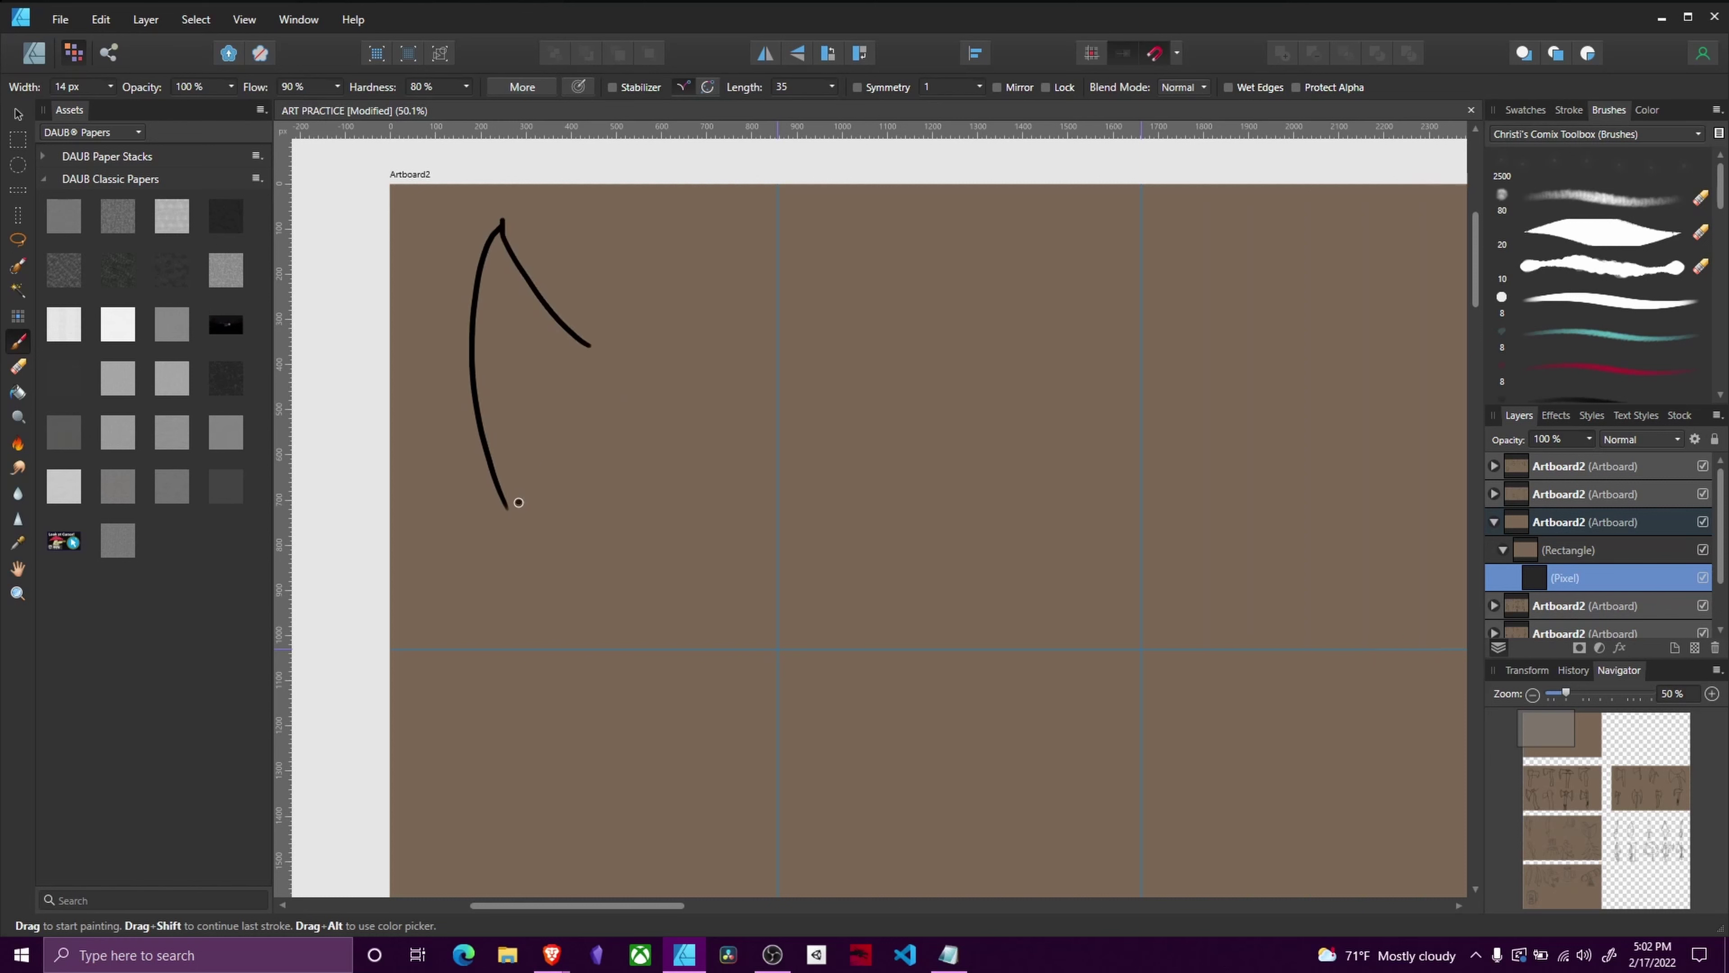
Step: Draw the blade's curved lower edge and start the socket outline with short lines above and below the neck
drag(515, 505, 575, 421)
key(ctrl+z)
drag(511, 505, 640, 394)
key(ctrl+z)
drag(510, 508, 593, 409)
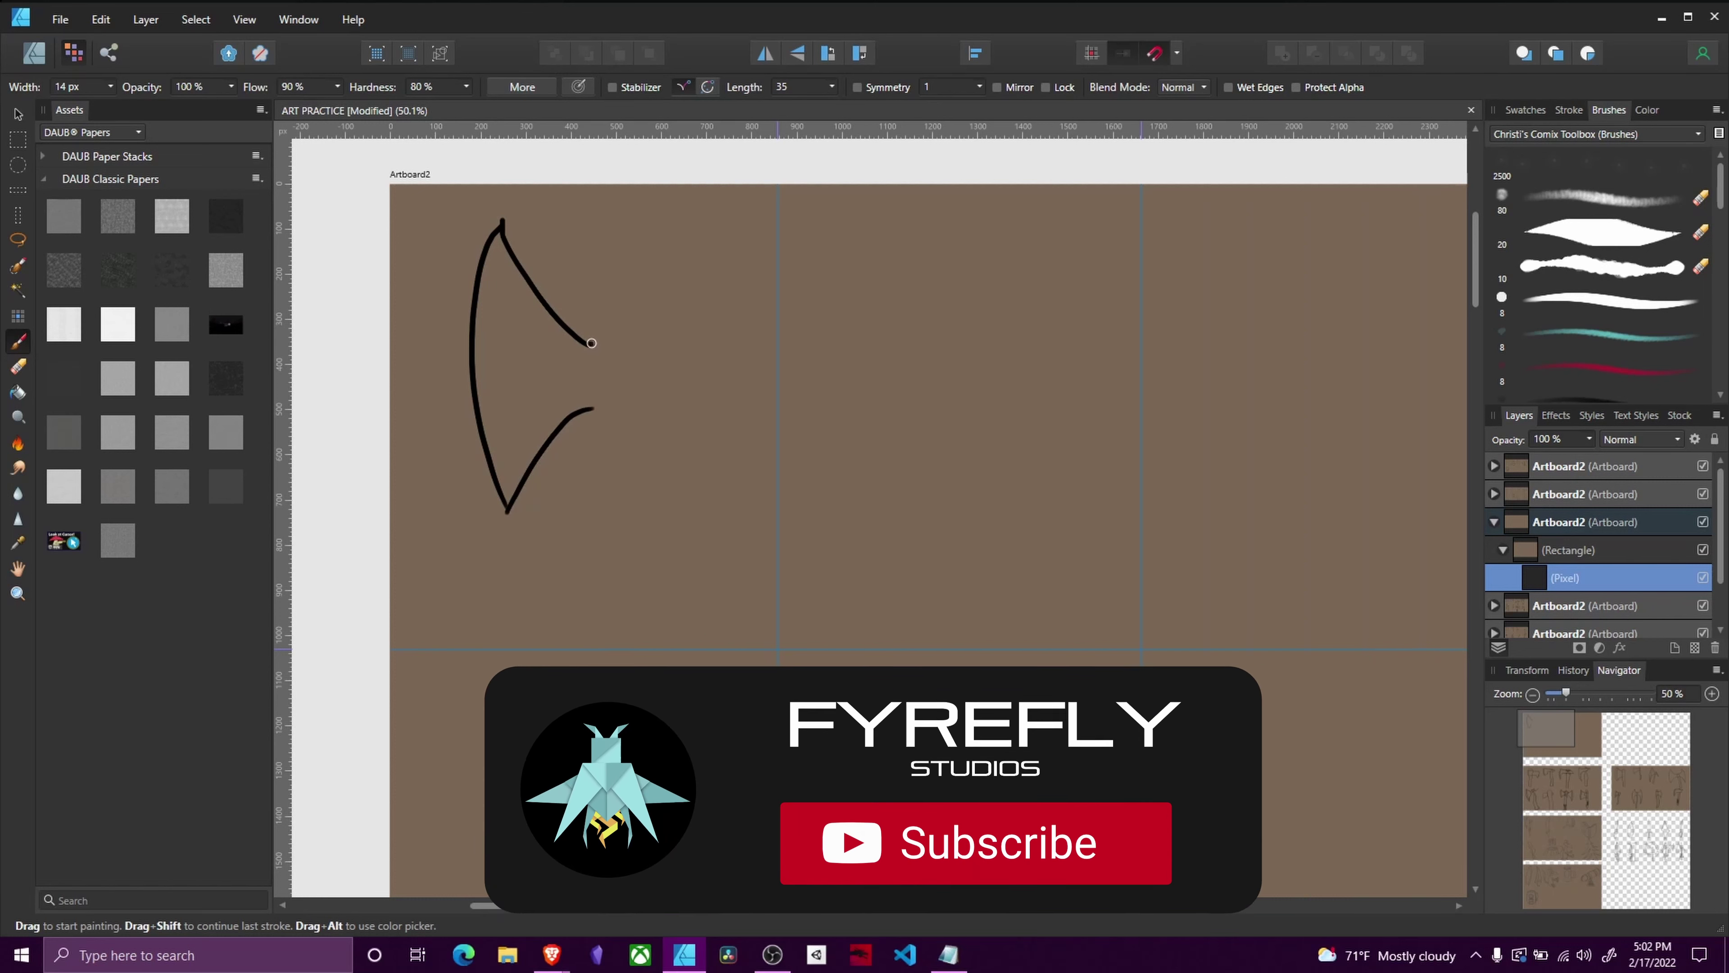
drag(590, 346, 592, 318)
mouse_move(592, 407)
mouse_down()
mouse_move(590, 428)
mouse_move(637, 440)
mouse_move(636, 410)
mouse_up()
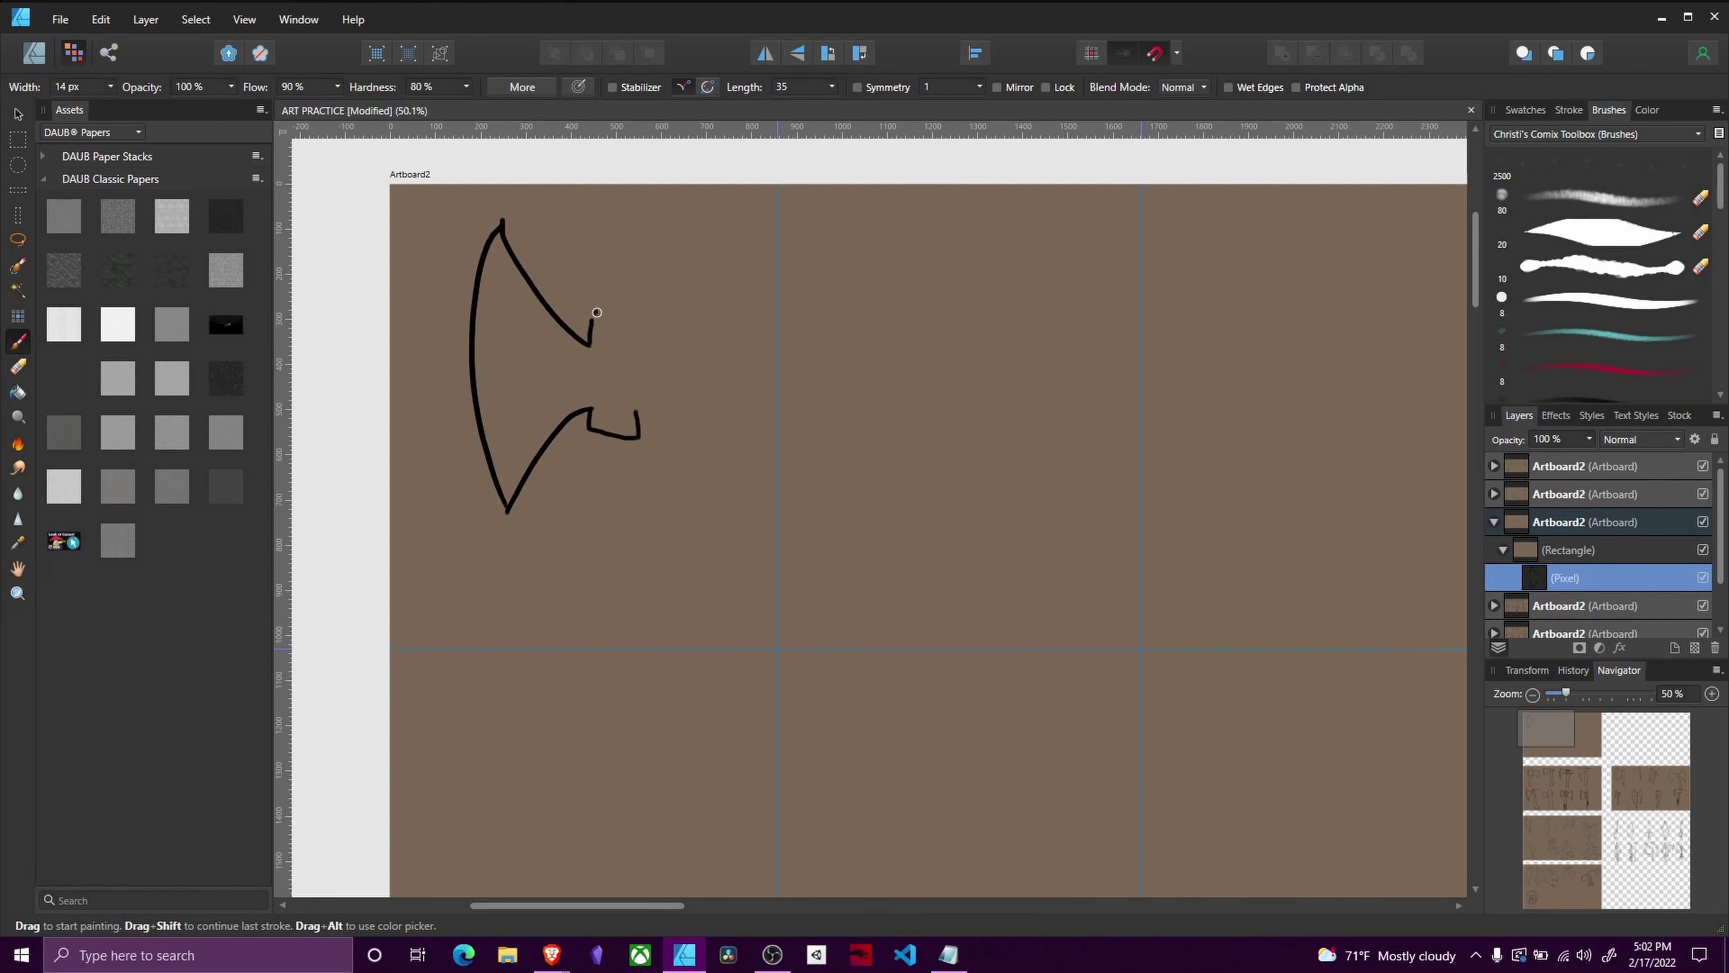
Step: Draw the right side of the socket, the pointed rear spike and a small cap on top of the first axe
mouse_move(598, 319)
mouse_down()
mouse_move(634, 320)
mouse_move(636, 356)
mouse_move(668, 367)
mouse_move(729, 484)
mouse_up()
key(ctrl+z)
mouse_move(636, 356)
mouse_down()
mouse_move(696, 323)
mouse_move(678, 415)
mouse_up()
key(ctrl+z)
key(ctrl+z)
mouse_move(638, 356)
mouse_down()
mouse_move(719, 386)
mouse_move(753, 376)
mouse_up()
key(ctrl+z)
drag(635, 409, 737, 383)
key(ctrl+z)
drag(636, 411, 737, 383)
key(ctrl+z)
drag(637, 411, 716, 386)
key(ctrl+z)
drag(635, 408, 747, 377)
key(ctrl+z)
drag(635, 409, 747, 377)
key(ctrl+z)
drag(637, 409, 733, 376)
key(ctrl+z)
drag(640, 411, 717, 385)
key(ctrl+z)
key(ctrl+z)
drag(599, 319, 624, 318)
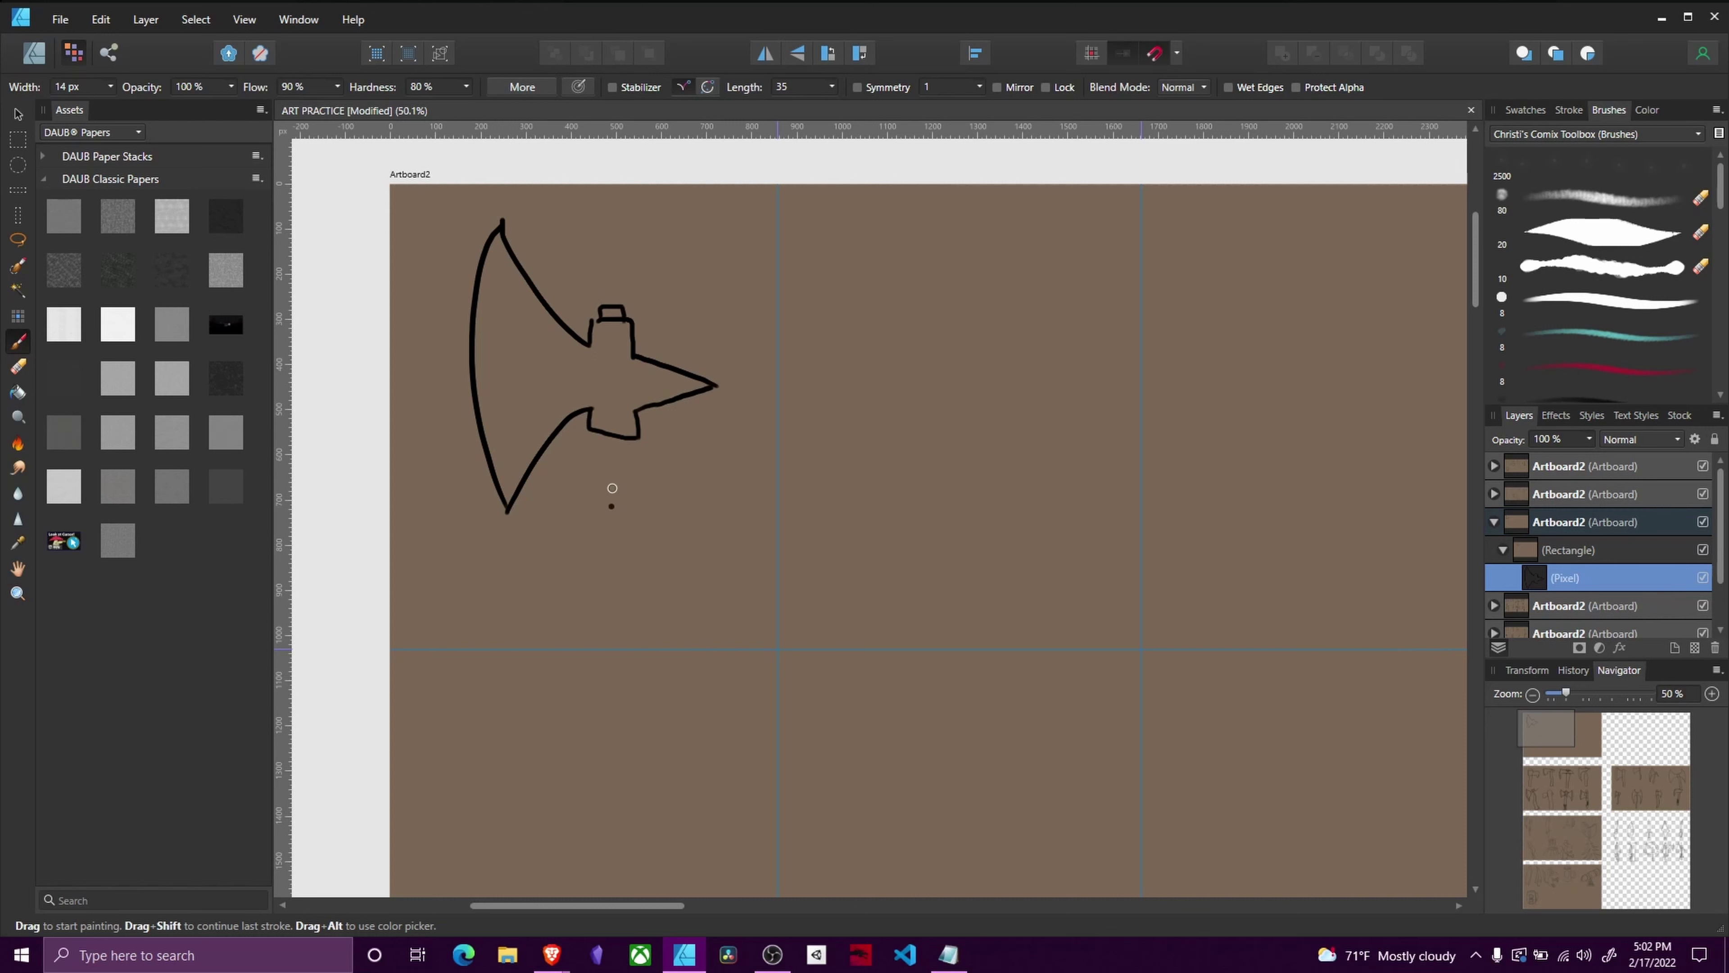
Step: Draw the first axe's curved handle below the socket, ending near the horizontal guide
mouse_move(599, 438)
mouse_down()
mouse_move(621, 594)
mouse_move(606, 628)
mouse_up()
key(ctrl+z)
mouse_move(599, 436)
mouse_down()
mouse_move(625, 592)
mouse_move(587, 648)
mouse_up()
key(ctrl+z)
mouse_move(601, 436)
mouse_down()
mouse_move(617, 546)
mouse_move(577, 637)
mouse_up()
key(ctrl+z)
mouse_move(601, 437)
mouse_down()
mouse_move(626, 496)
mouse_move(611, 651)
mouse_up()
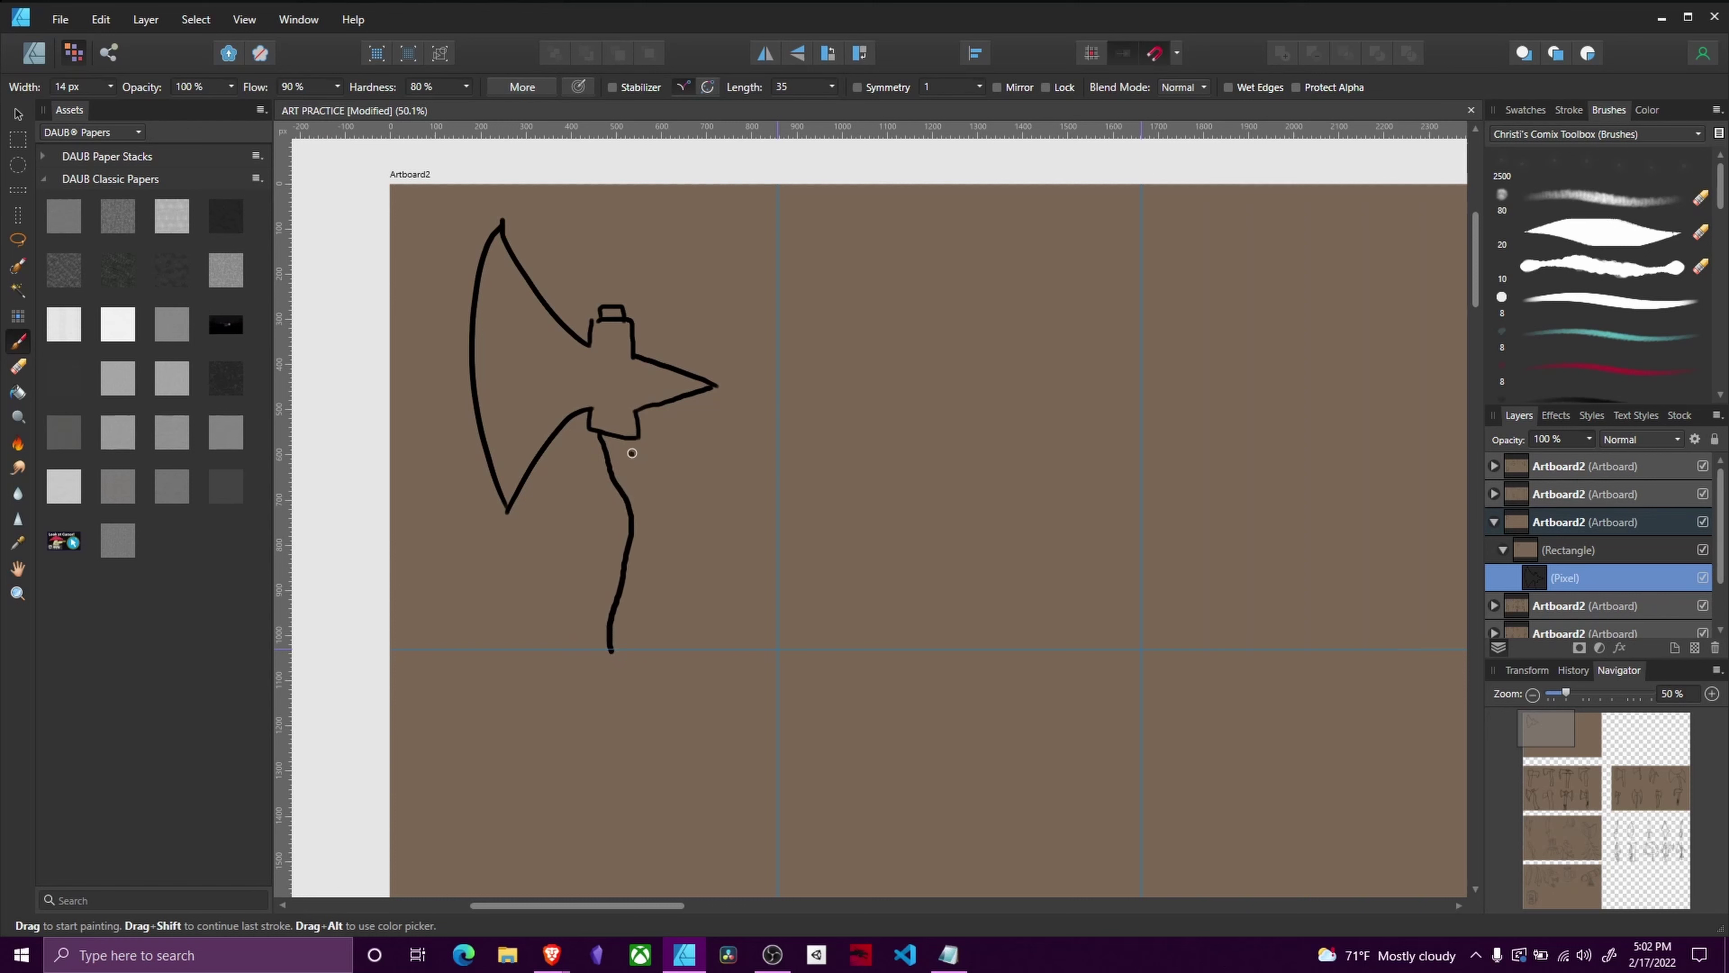
mouse_move(624, 440)
mouse_down()
mouse_move(657, 503)
mouse_move(641, 635)
mouse_move(614, 646)
mouse_up()
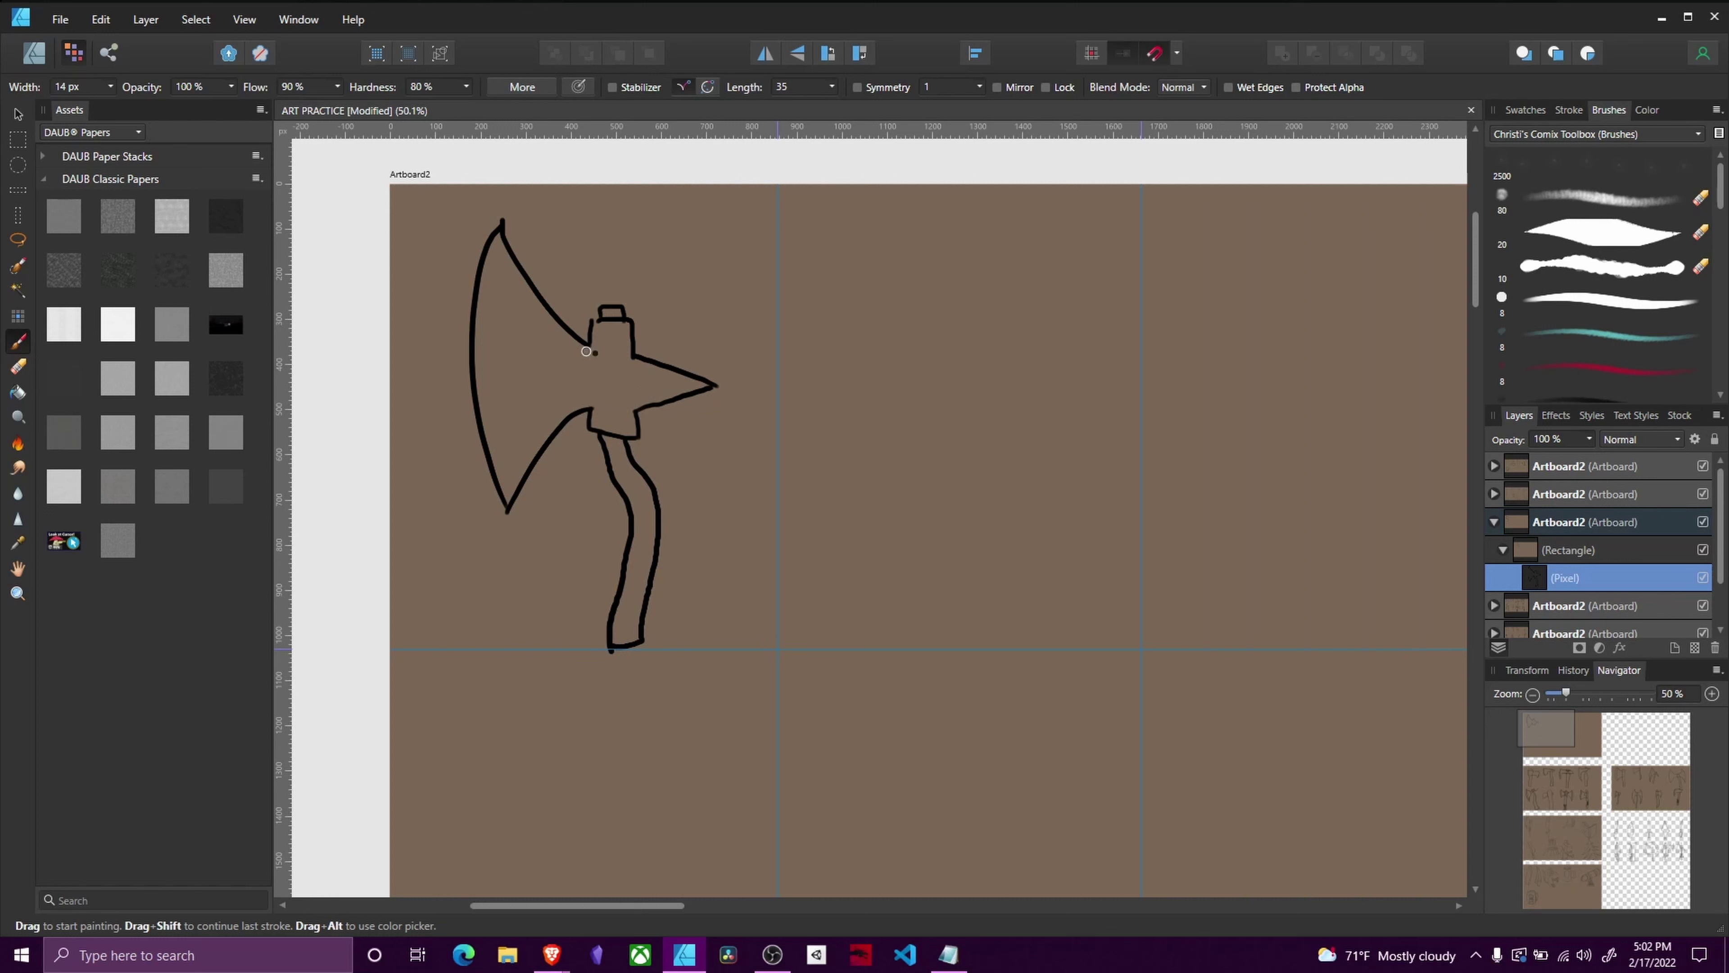
Step: Try to draw a bevel line inside the first axe's cutting edge
mouse_move(515, 487)
mouse_down()
mouse_move(495, 309)
mouse_move(511, 281)
mouse_move(519, 473)
mouse_up()
key(ctrl+z)
key(ctrl+z)
drag(510, 252, 532, 529)
key(ctrl+z)
drag(509, 255, 538, 472)
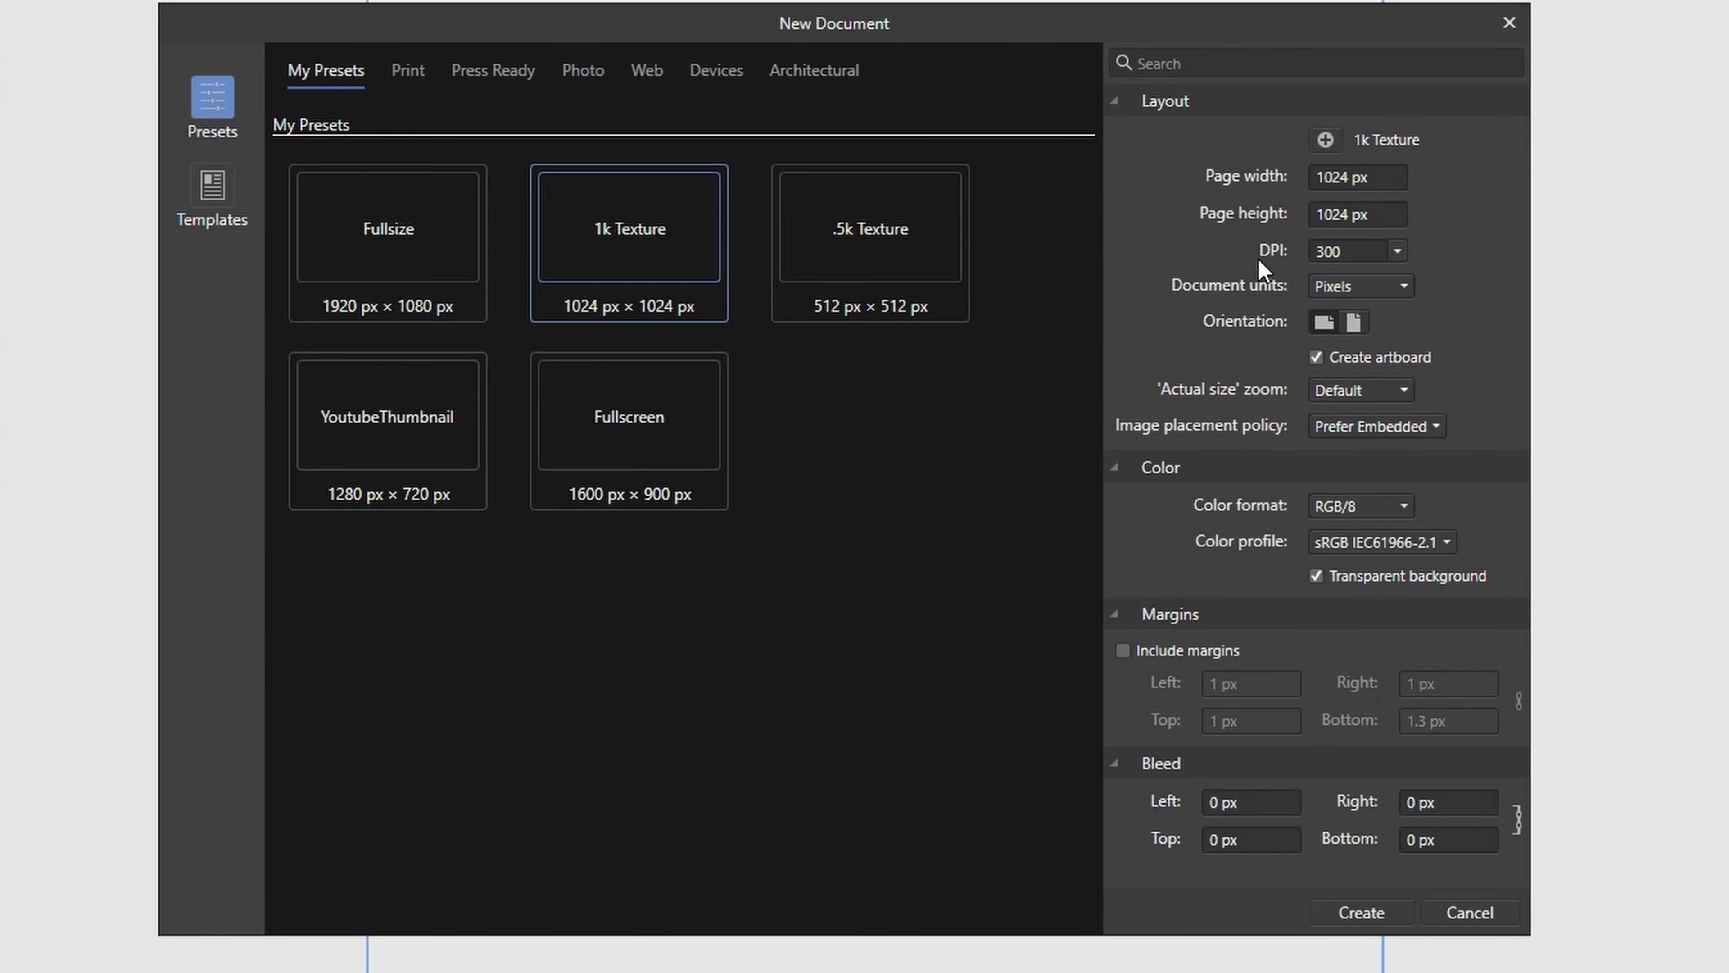
Step: Review the DPI choices and the color format choices for the new 1k Texture document
click(1404, 251)
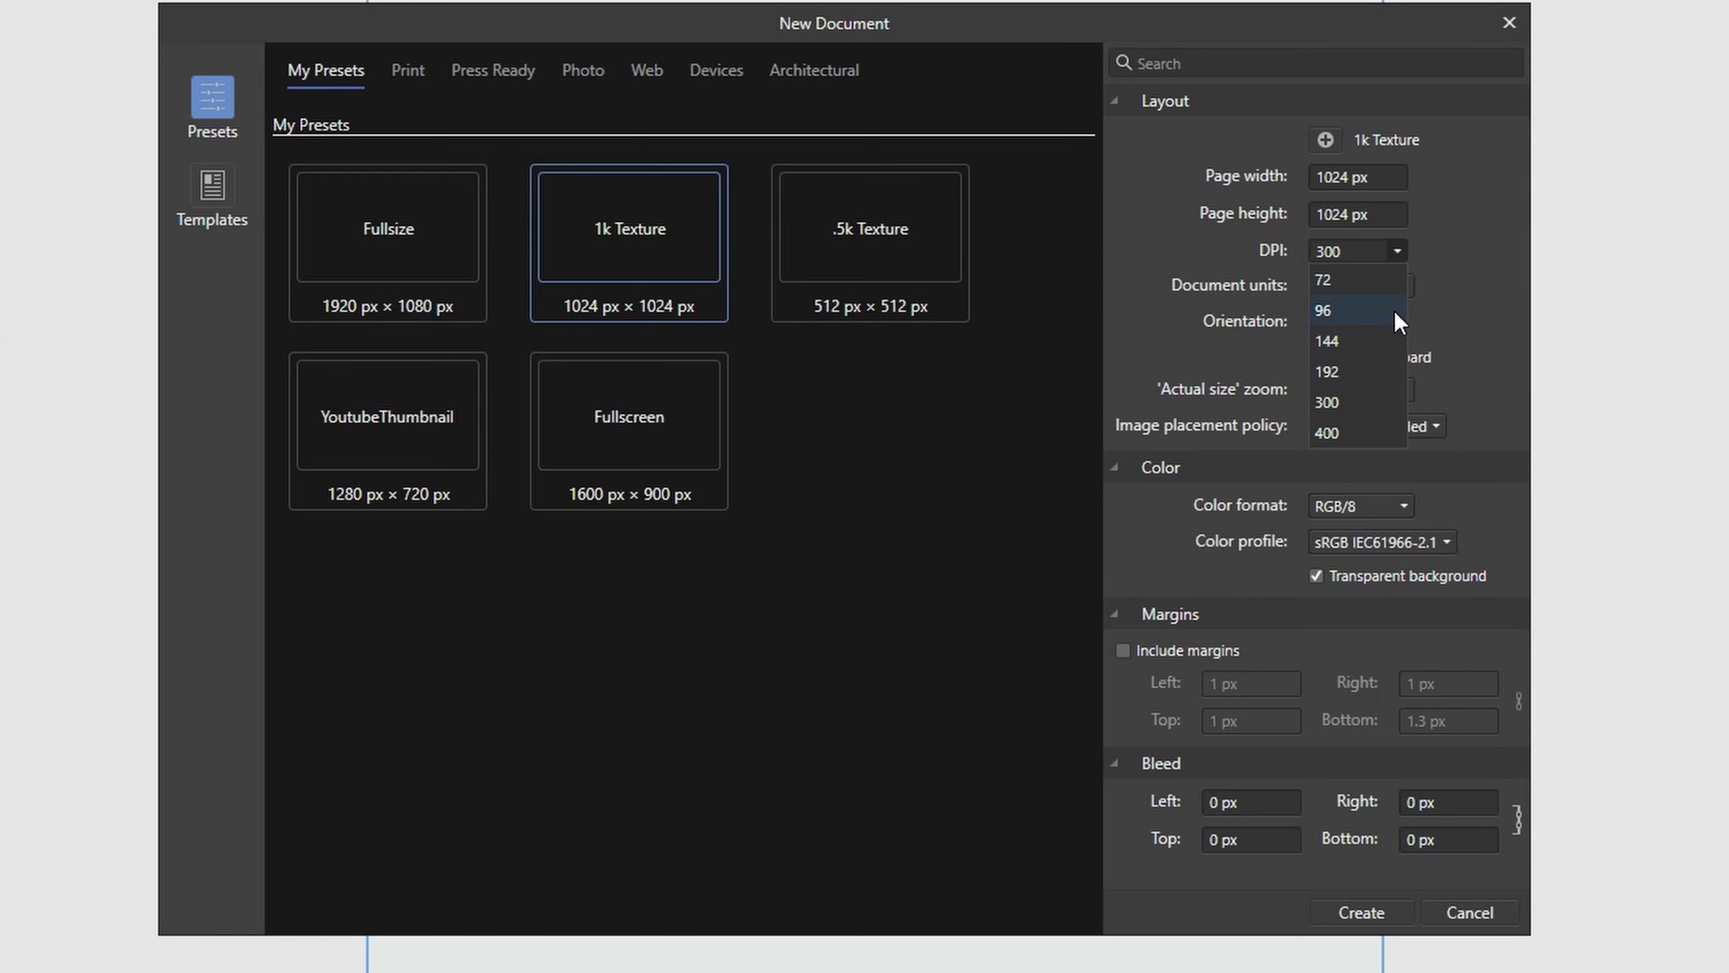
click(1479, 291)
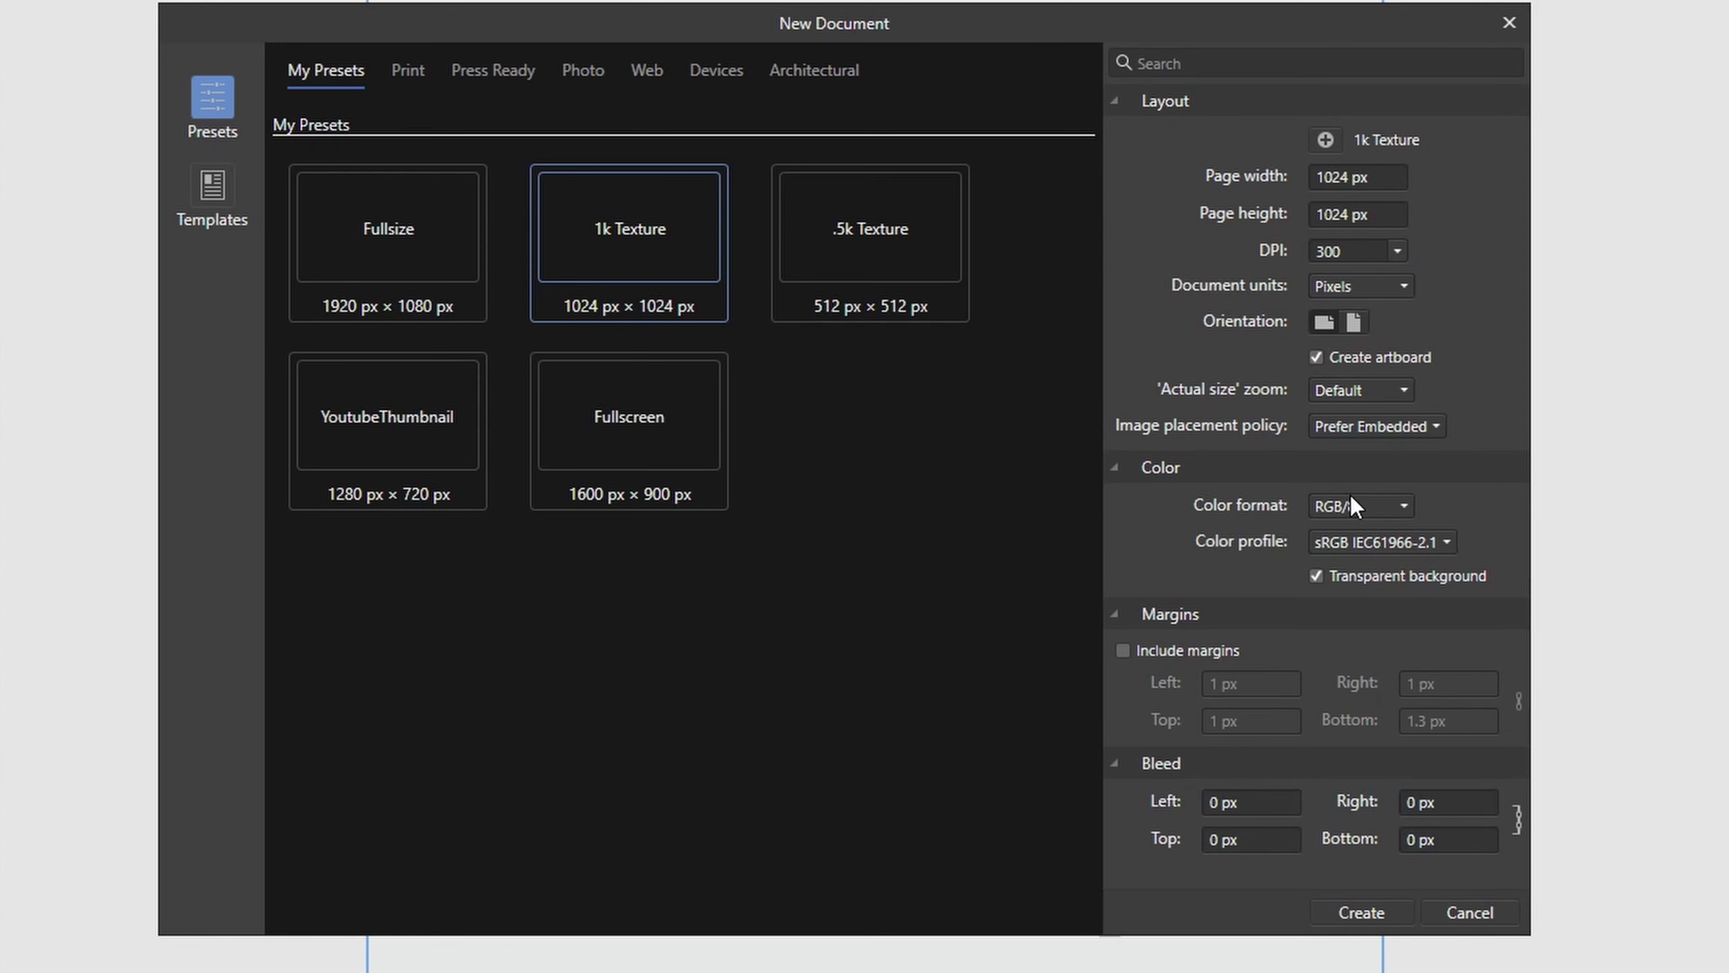
click(1370, 505)
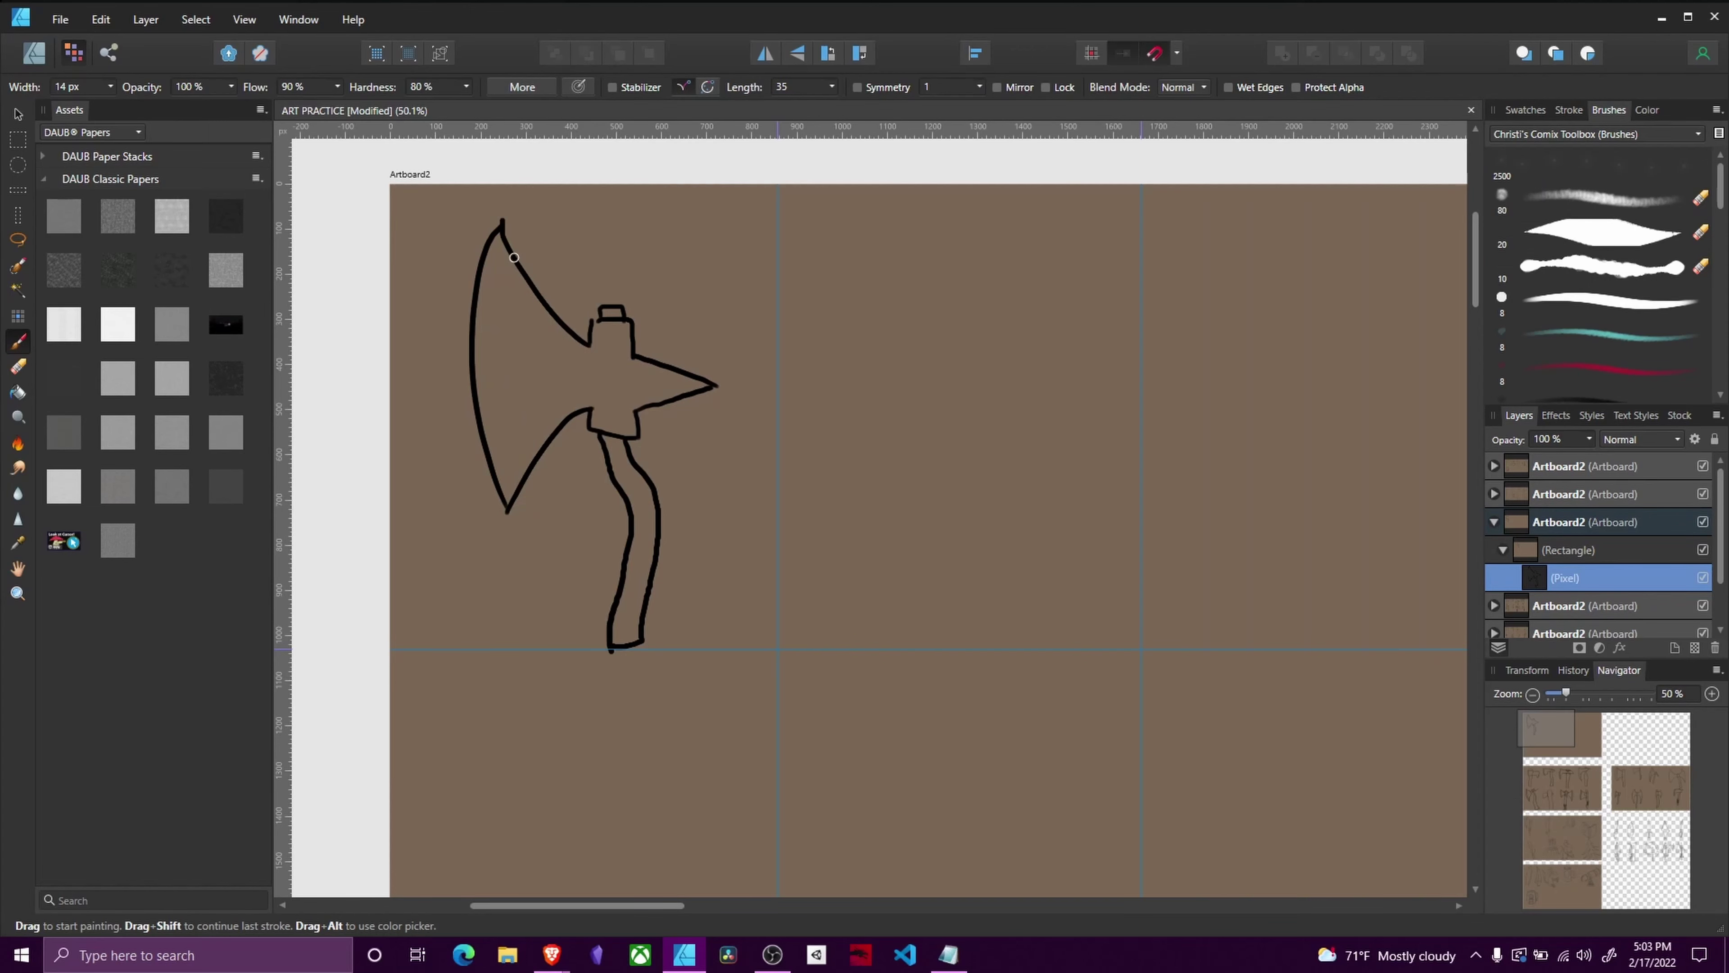
Step: Draw the bevel line parallel to the first axe's cutting edge and a short line between blade and socket
mouse_move(514, 257)
mouse_down()
mouse_move(503, 377)
mouse_move(526, 479)
mouse_up()
drag(917, 563, 810, 503)
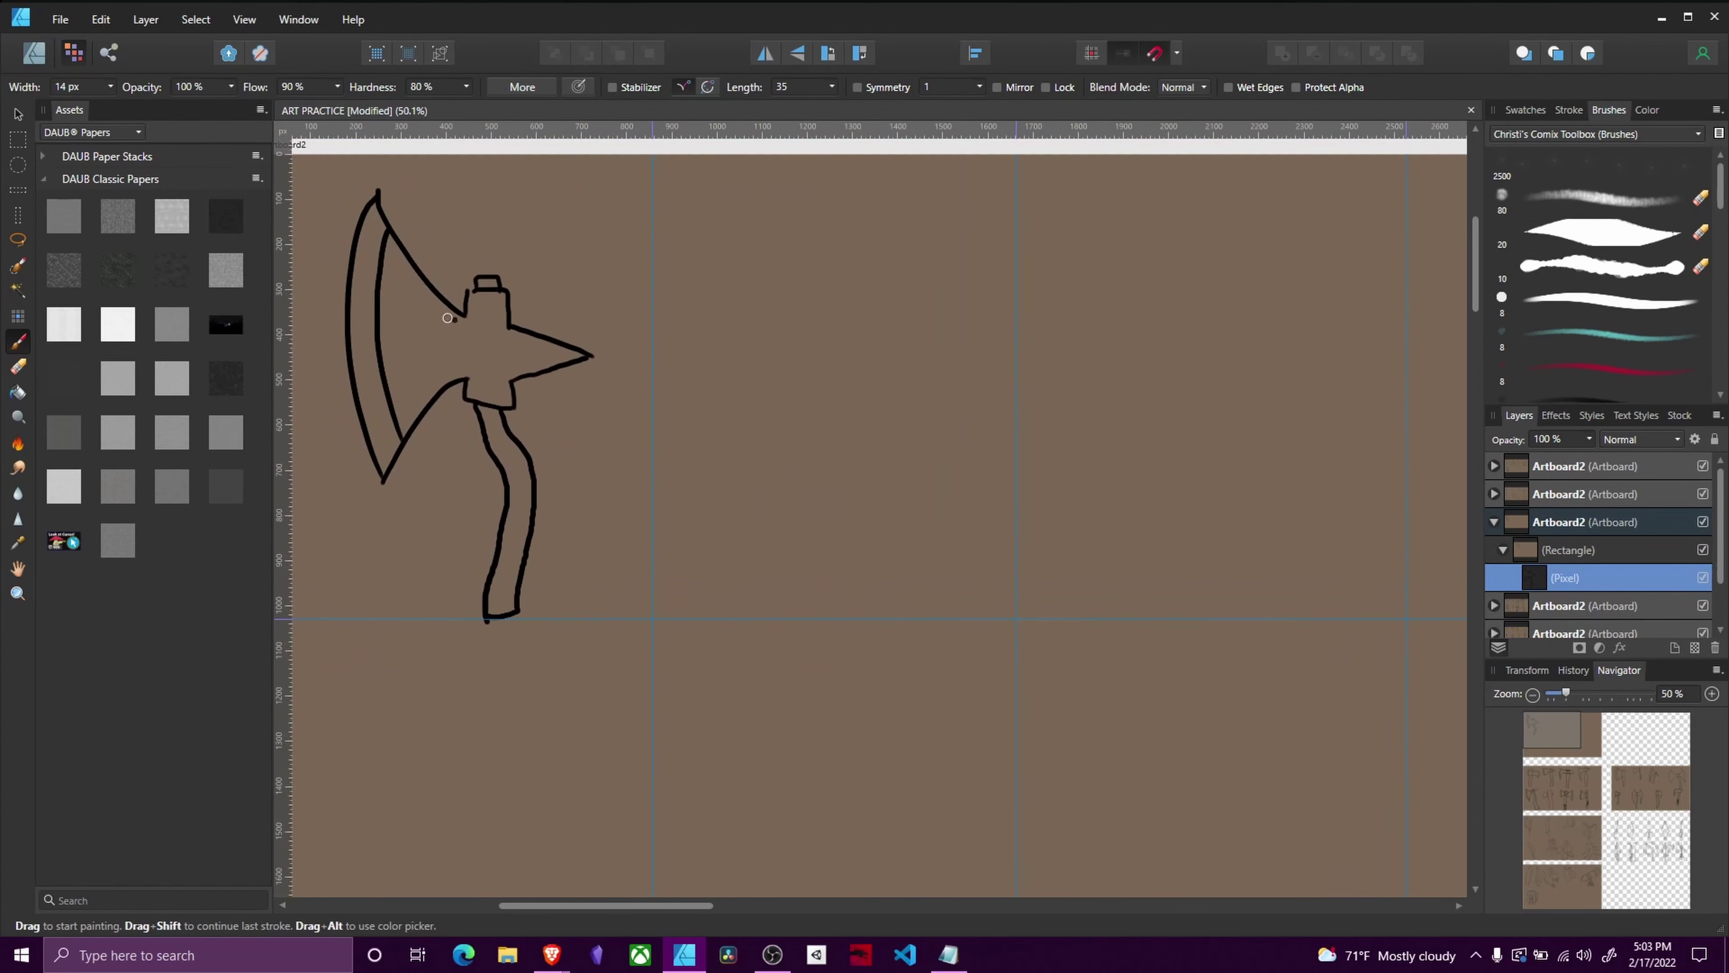
drag(464, 315, 467, 376)
key(ctrl+z)
drag(463, 314, 463, 345)
Step: Draw the second axe's rear hammer face as a narrow upright rectangle with short flared lines leading into it
drag(942, 428, 835, 437)
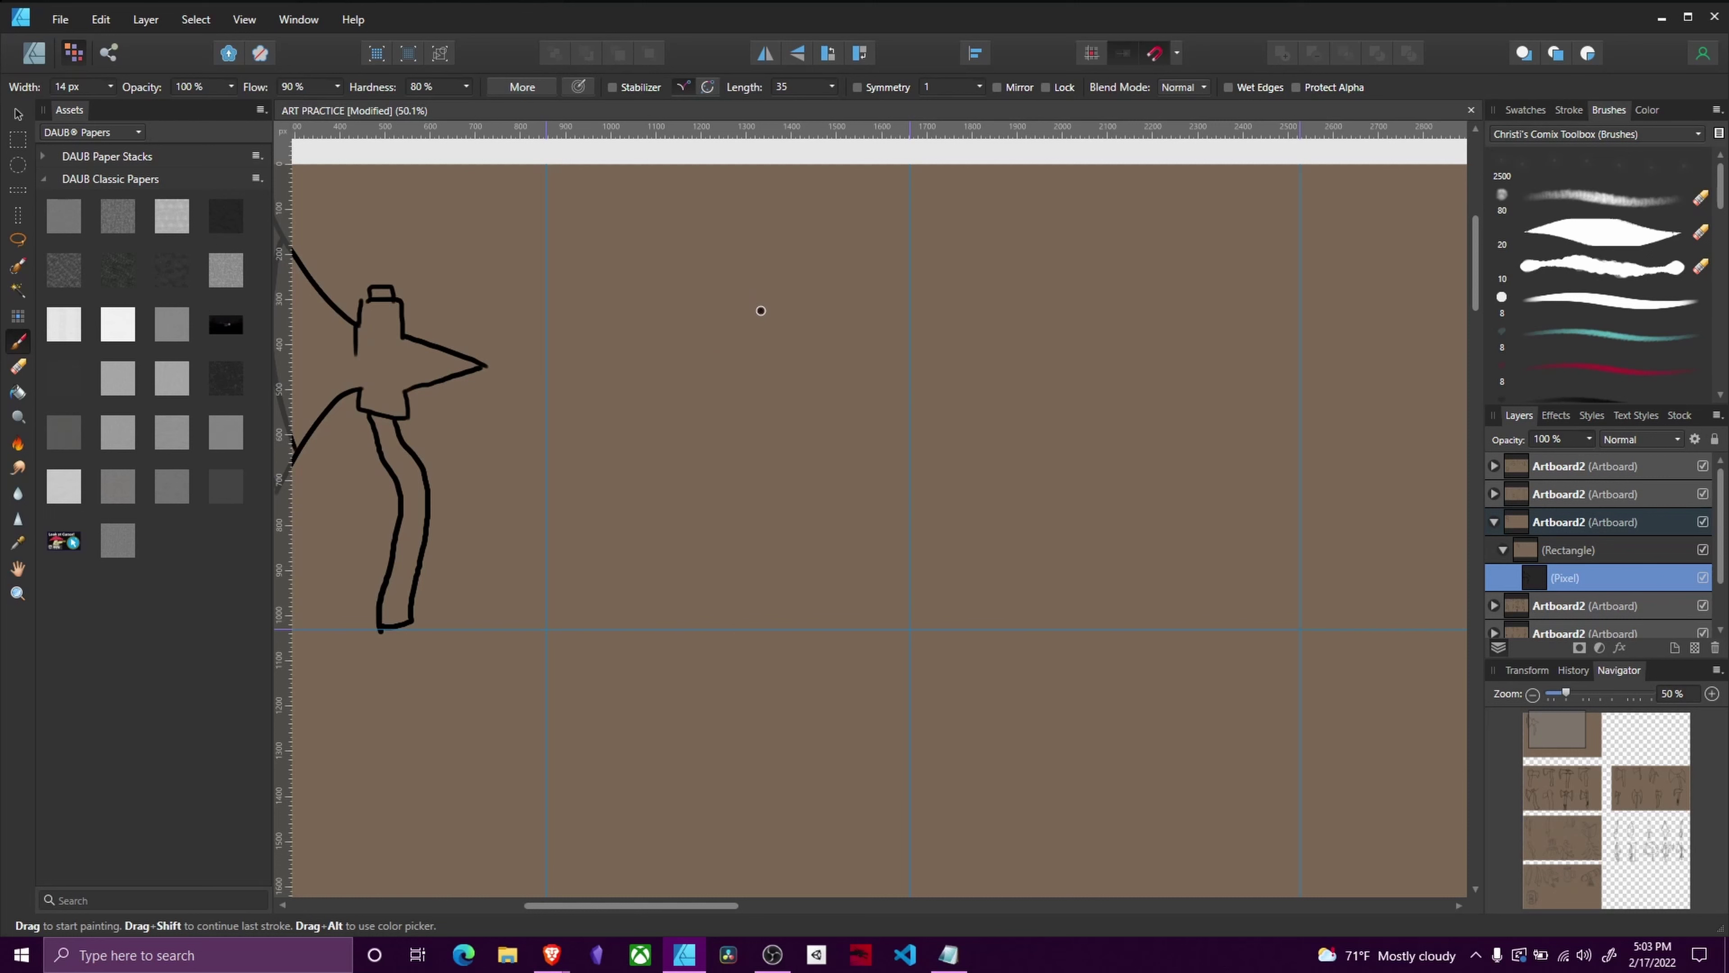
drag(789, 301, 829, 265)
mouse_move(793, 350)
mouse_down()
mouse_move(827, 409)
mouse_move(822, 385)
mouse_up()
key(ctrl+z)
drag(828, 267, 830, 331)
key(ctrl+z)
drag(829, 265, 826, 394)
key(ctrl+z)
drag(830, 265, 826, 394)
mouse_move(831, 264)
mouse_down()
mouse_move(866, 270)
mouse_move(857, 399)
mouse_up()
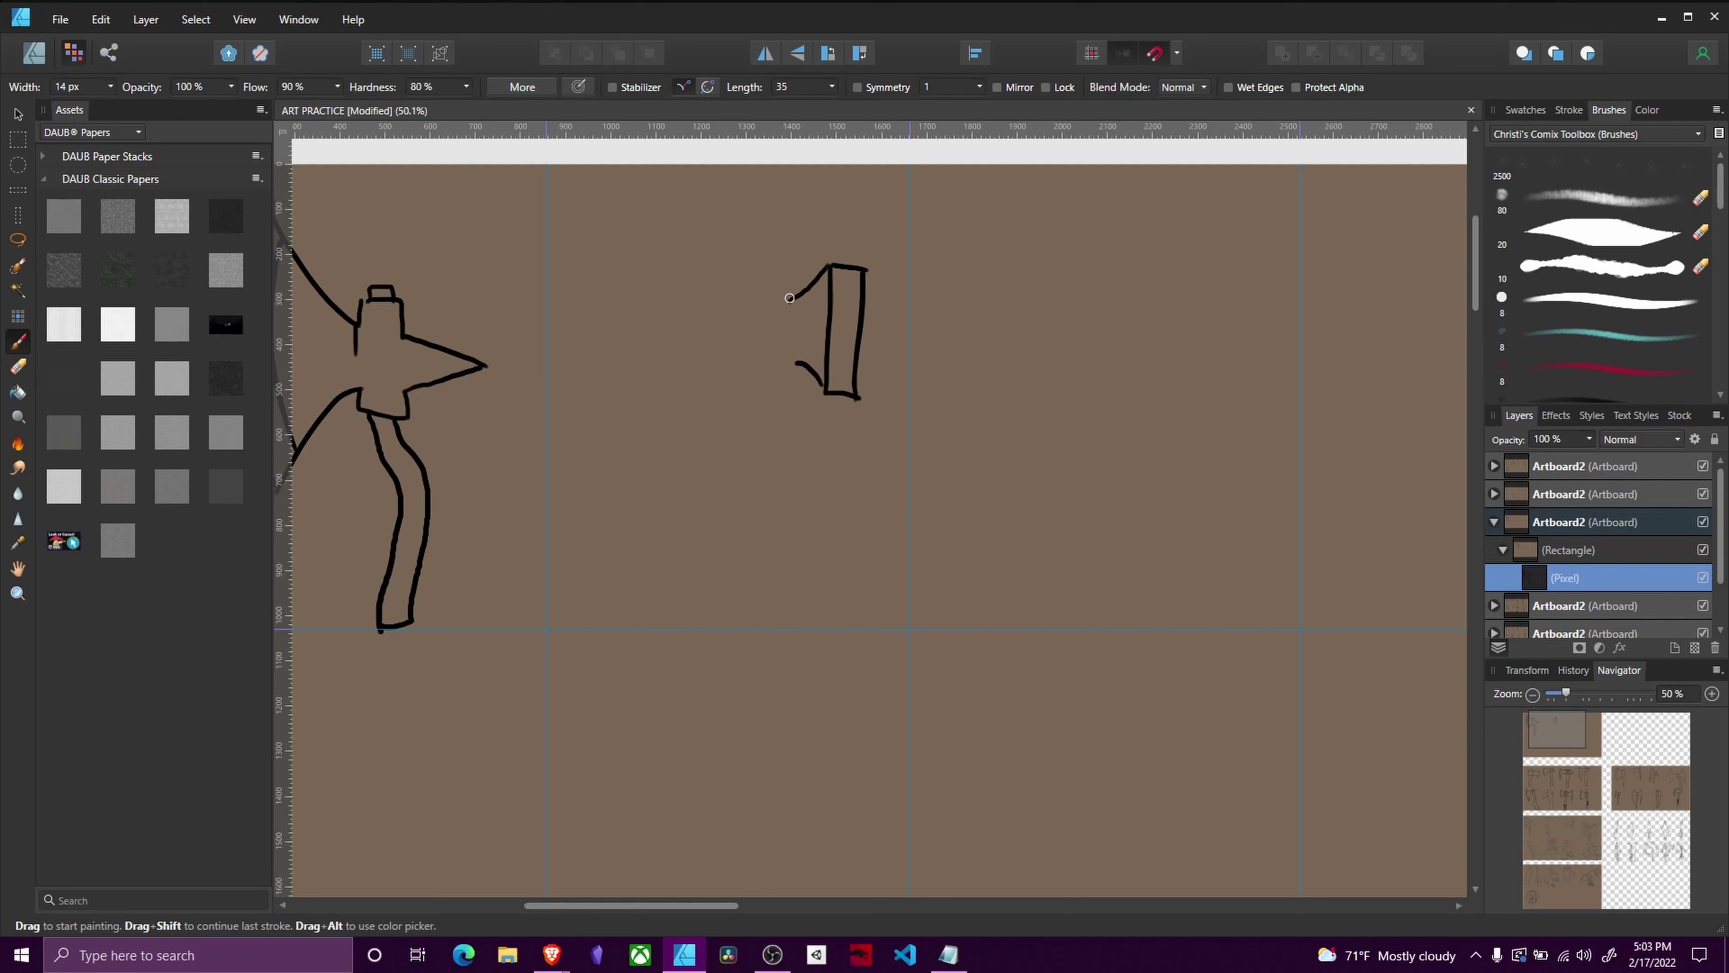
Step: Draw the second axe's upper and lower blade edges flaring outward from the neck
mouse_move(788, 299)
mouse_down()
mouse_move(755, 304)
mouse_move(787, 297)
mouse_up()
key(ctrl+z)
mouse_move(757, 356)
mouse_down()
mouse_move(798, 366)
mouse_move(755, 359)
mouse_up()
key(ctrl+z)
key(ctrl+z)
drag(754, 292, 676, 179)
drag(752, 363, 613, 485)
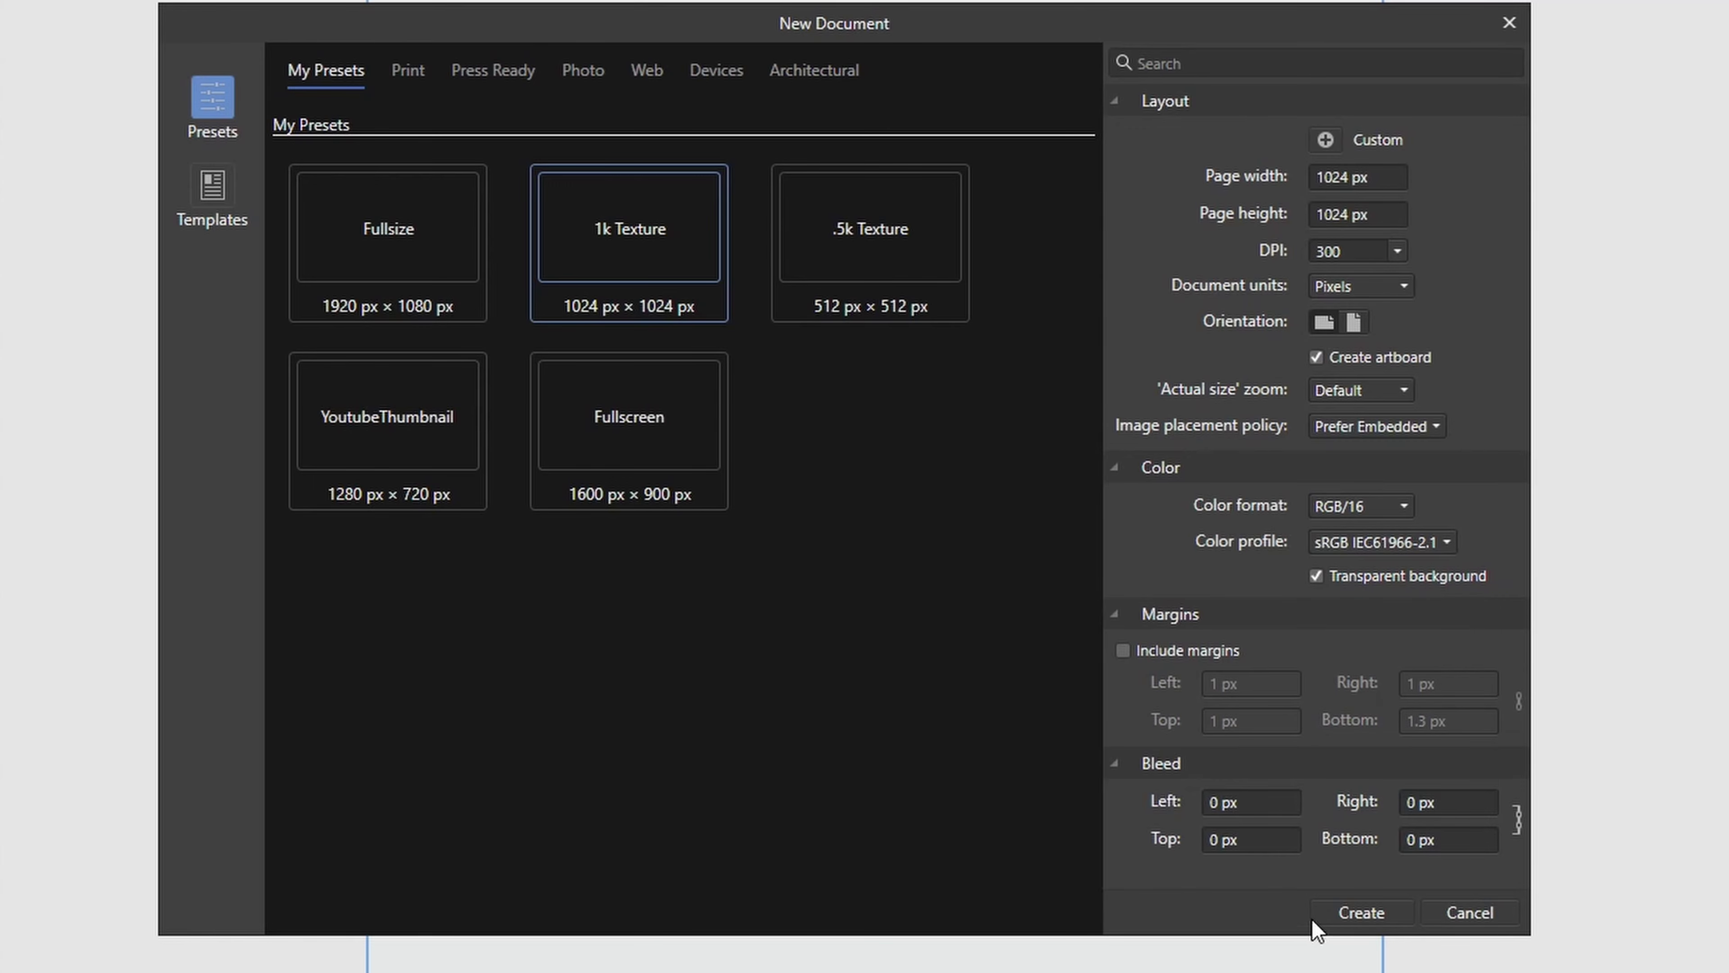
Step: Create the 1024 × 1024 px, 300 DPI, RGB/16 document and switch it to the Pixel Persona
click(1334, 916)
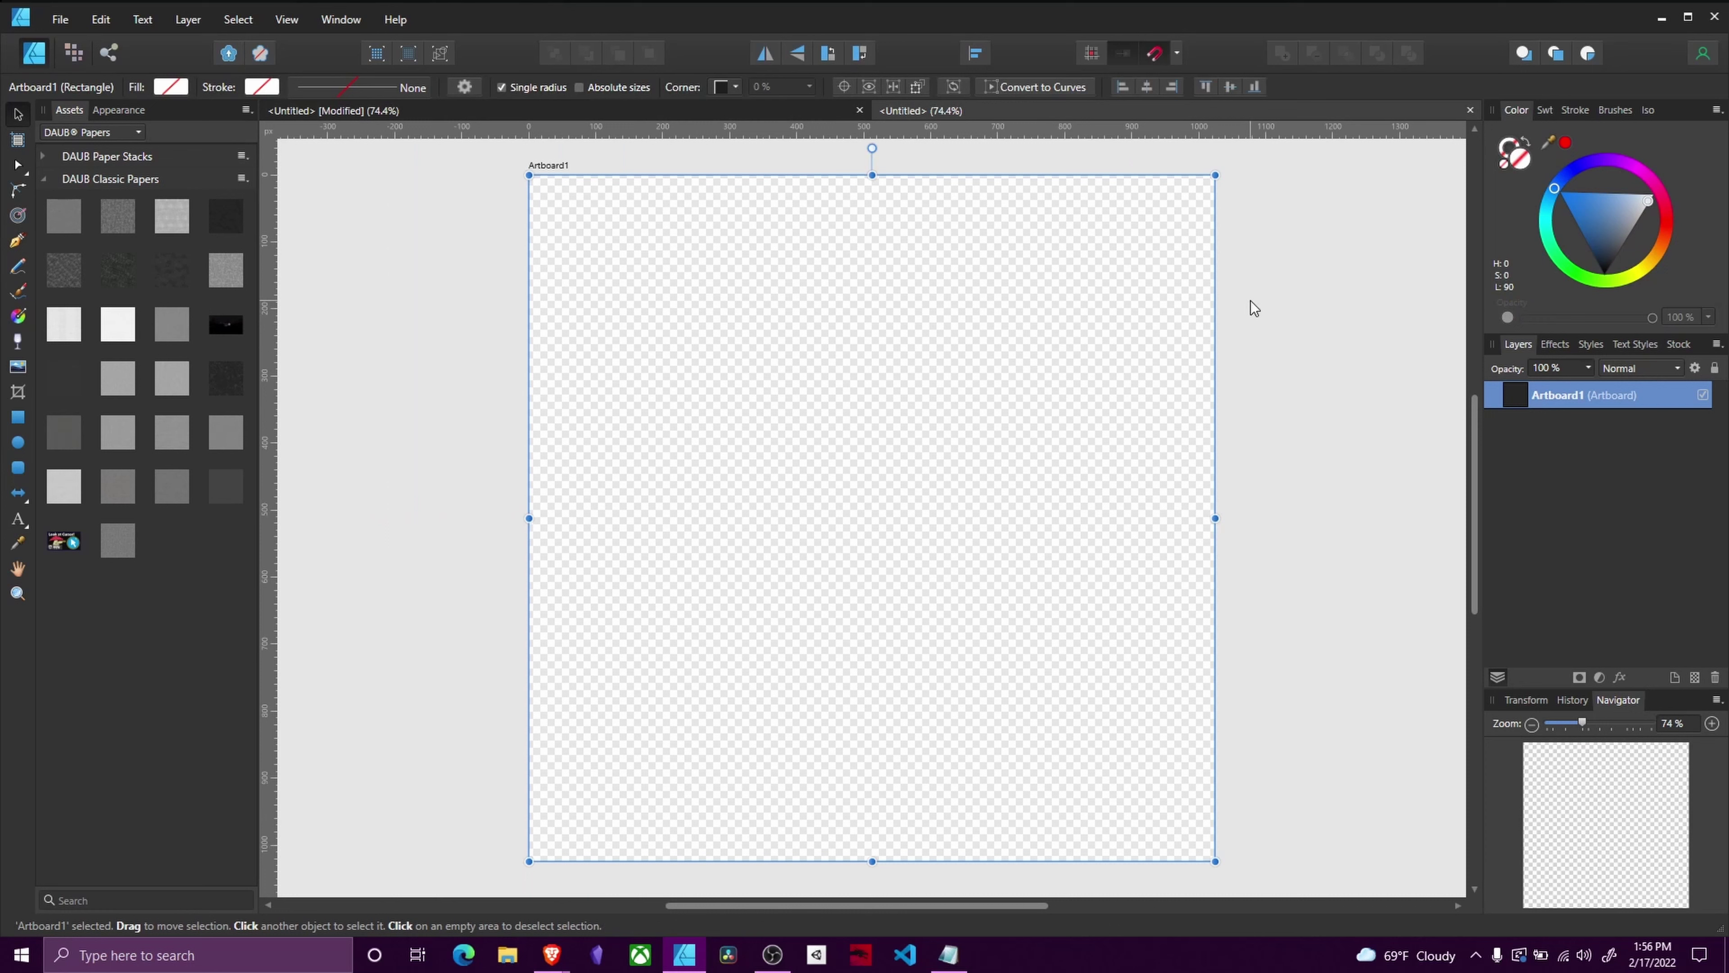
click(1291, 322)
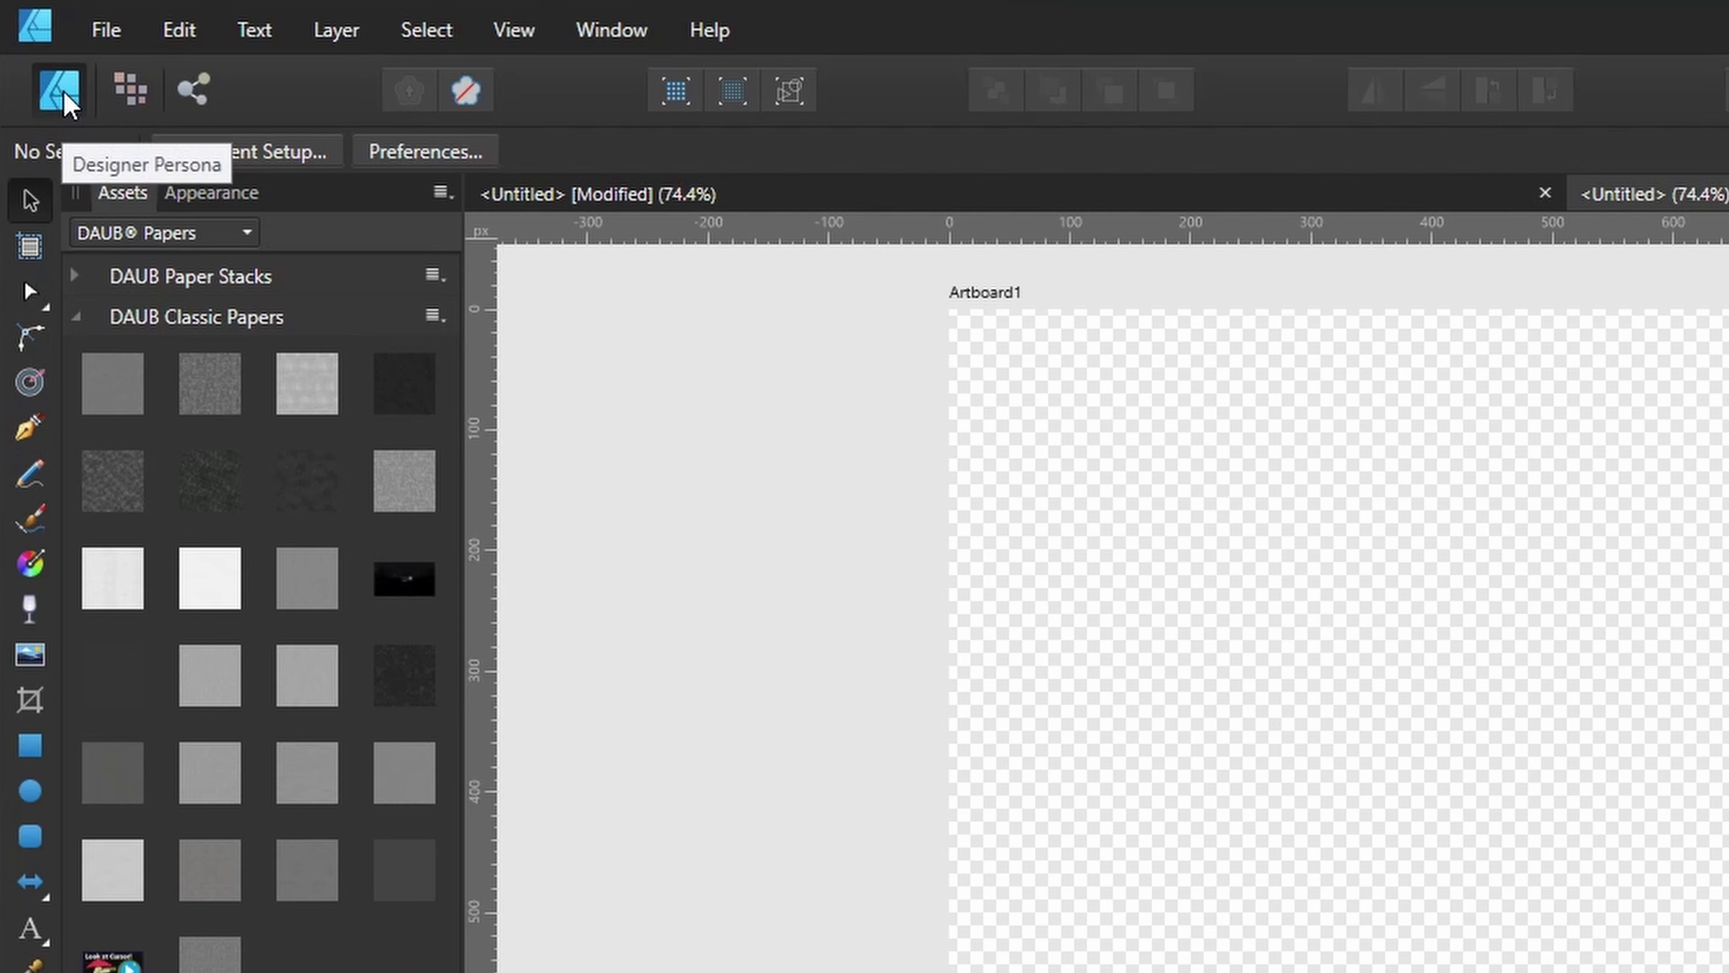
click(129, 93)
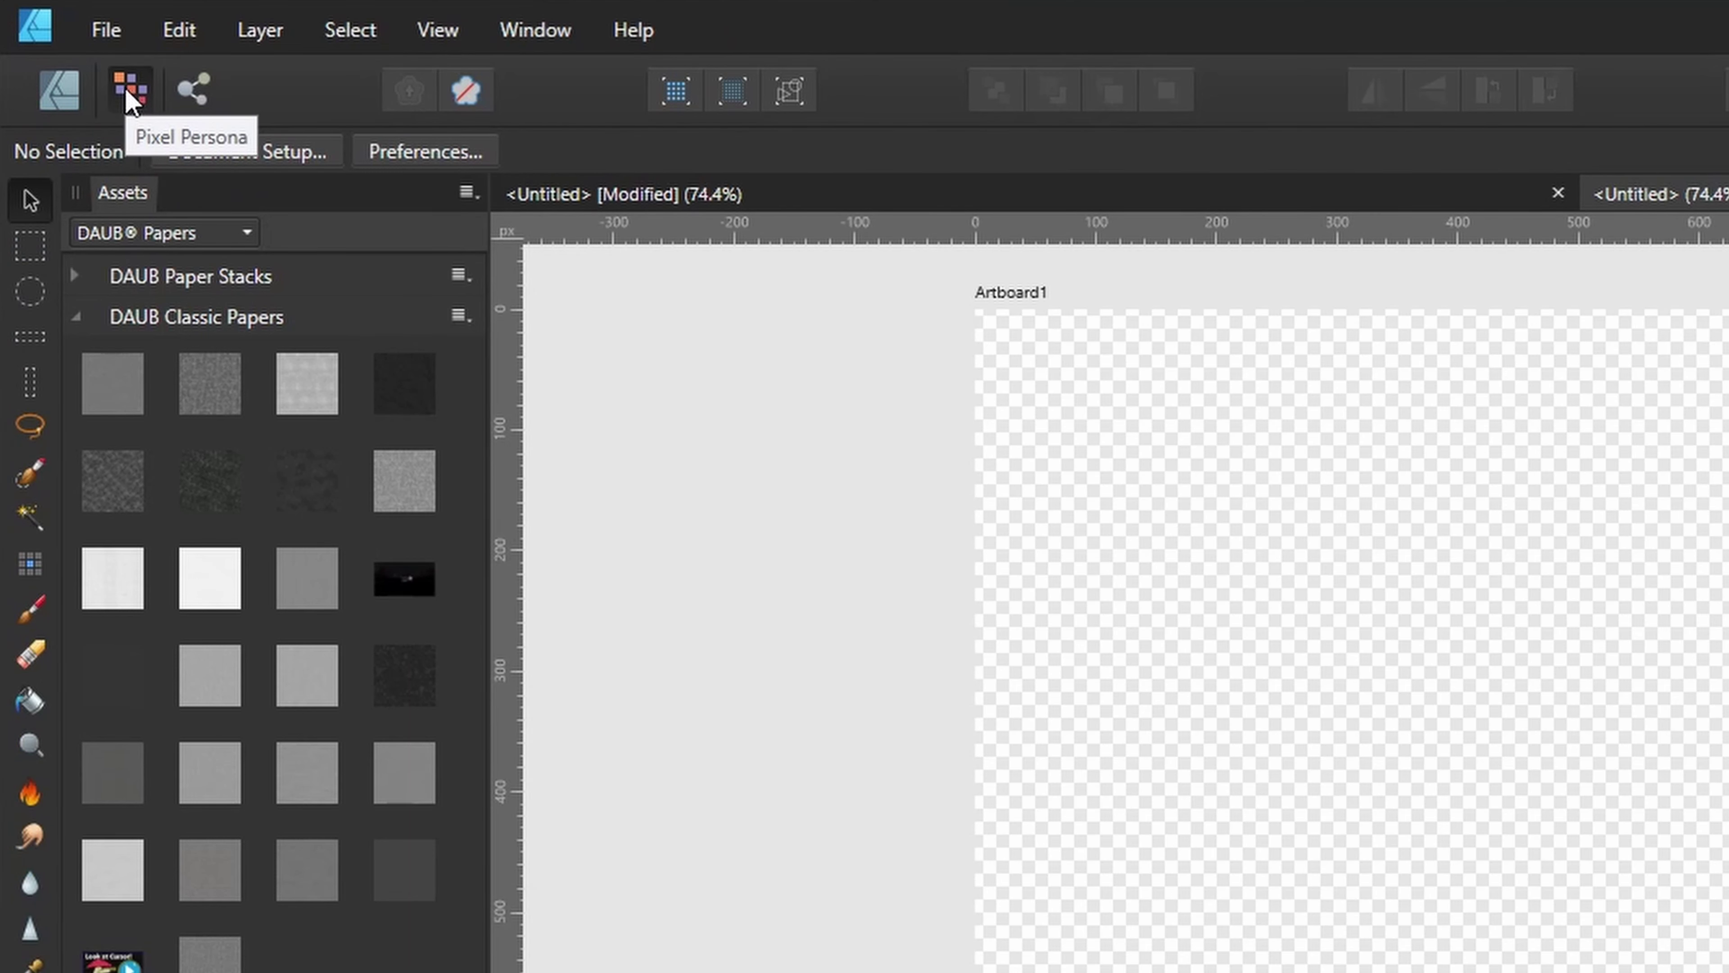
click(59, 96)
click(138, 101)
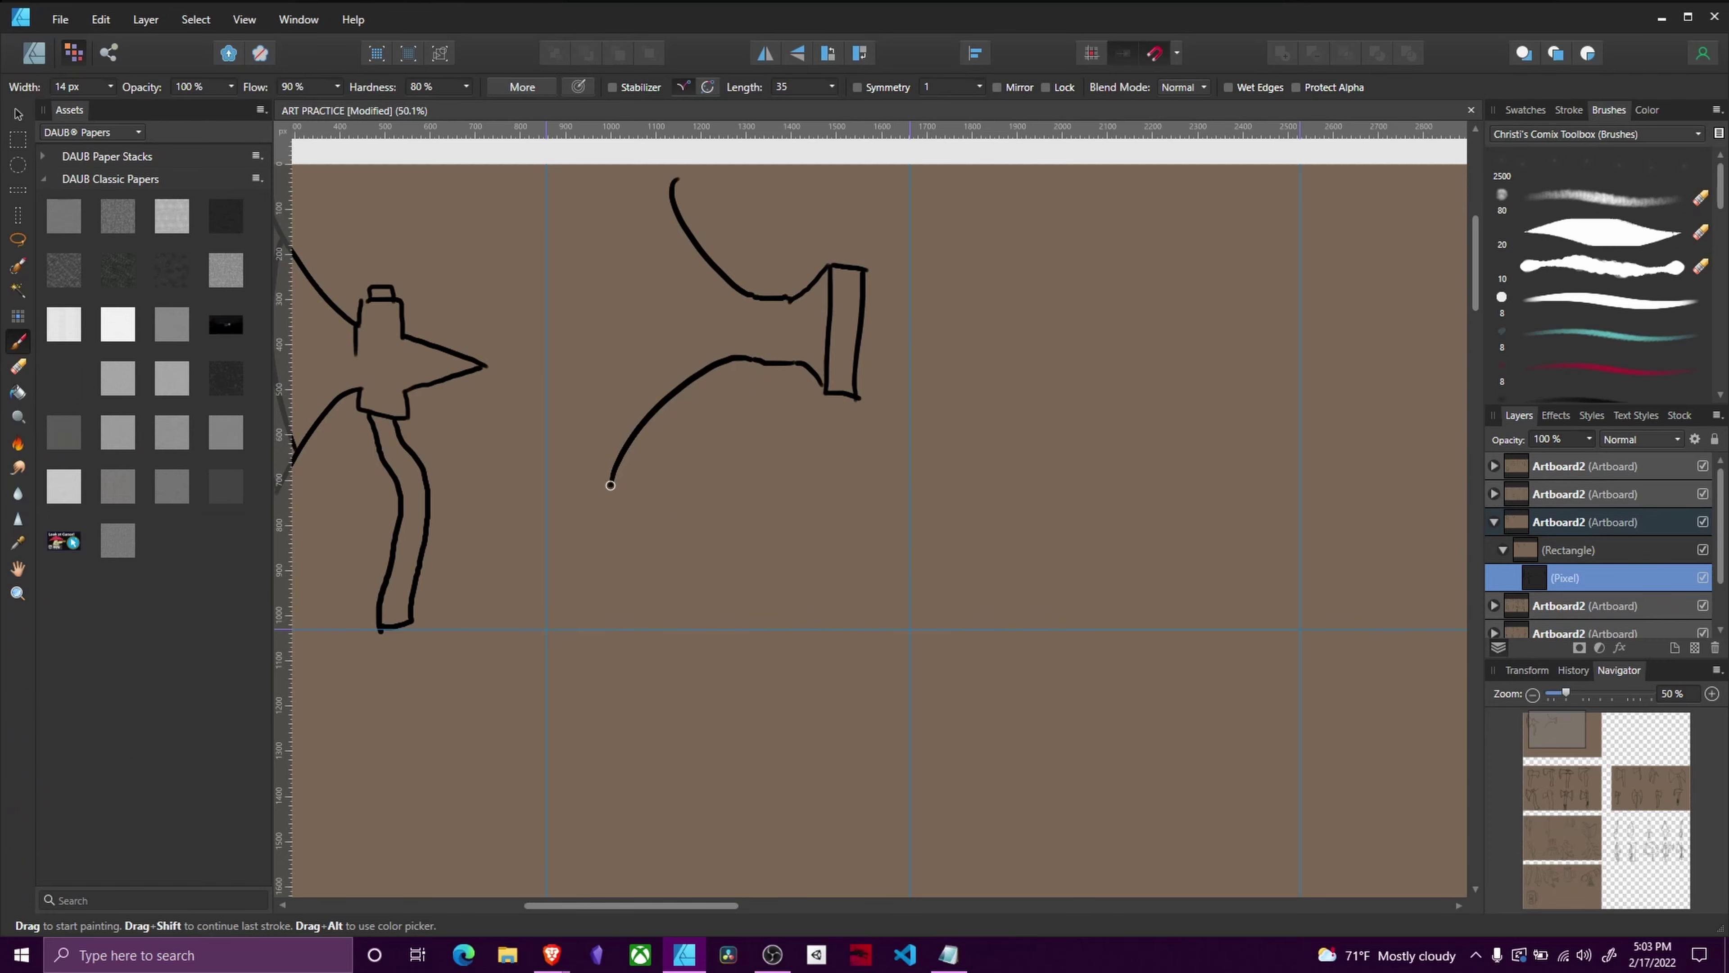
Step: Draw the second axe's curved cutting edge joining the tips of its upper and lower blade edges
mouse_move(610, 485)
mouse_down()
mouse_move(674, 176)
mouse_move(644, 246)
mouse_move(633, 515)
mouse_up()
key(ctrl+z)
key(ctrl+z)
drag(673, 178, 613, 571)
key(ctrl+z)
mouse_move(603, 477)
mouse_down()
mouse_move(587, 551)
mouse_move(606, 624)
mouse_up()
key(ctrl+z)
key(ctrl+z)
drag(674, 176, 616, 542)
key(ctrl+z)
mouse_move(674, 175)
mouse_down()
mouse_move(625, 327)
mouse_move(622, 521)
mouse_up()
key(ctrl+z)
mouse_move(674, 176)
mouse_down()
mouse_move(611, 332)
mouse_move(611, 502)
mouse_up()
key(ctrl+z)
drag(674, 176, 611, 502)
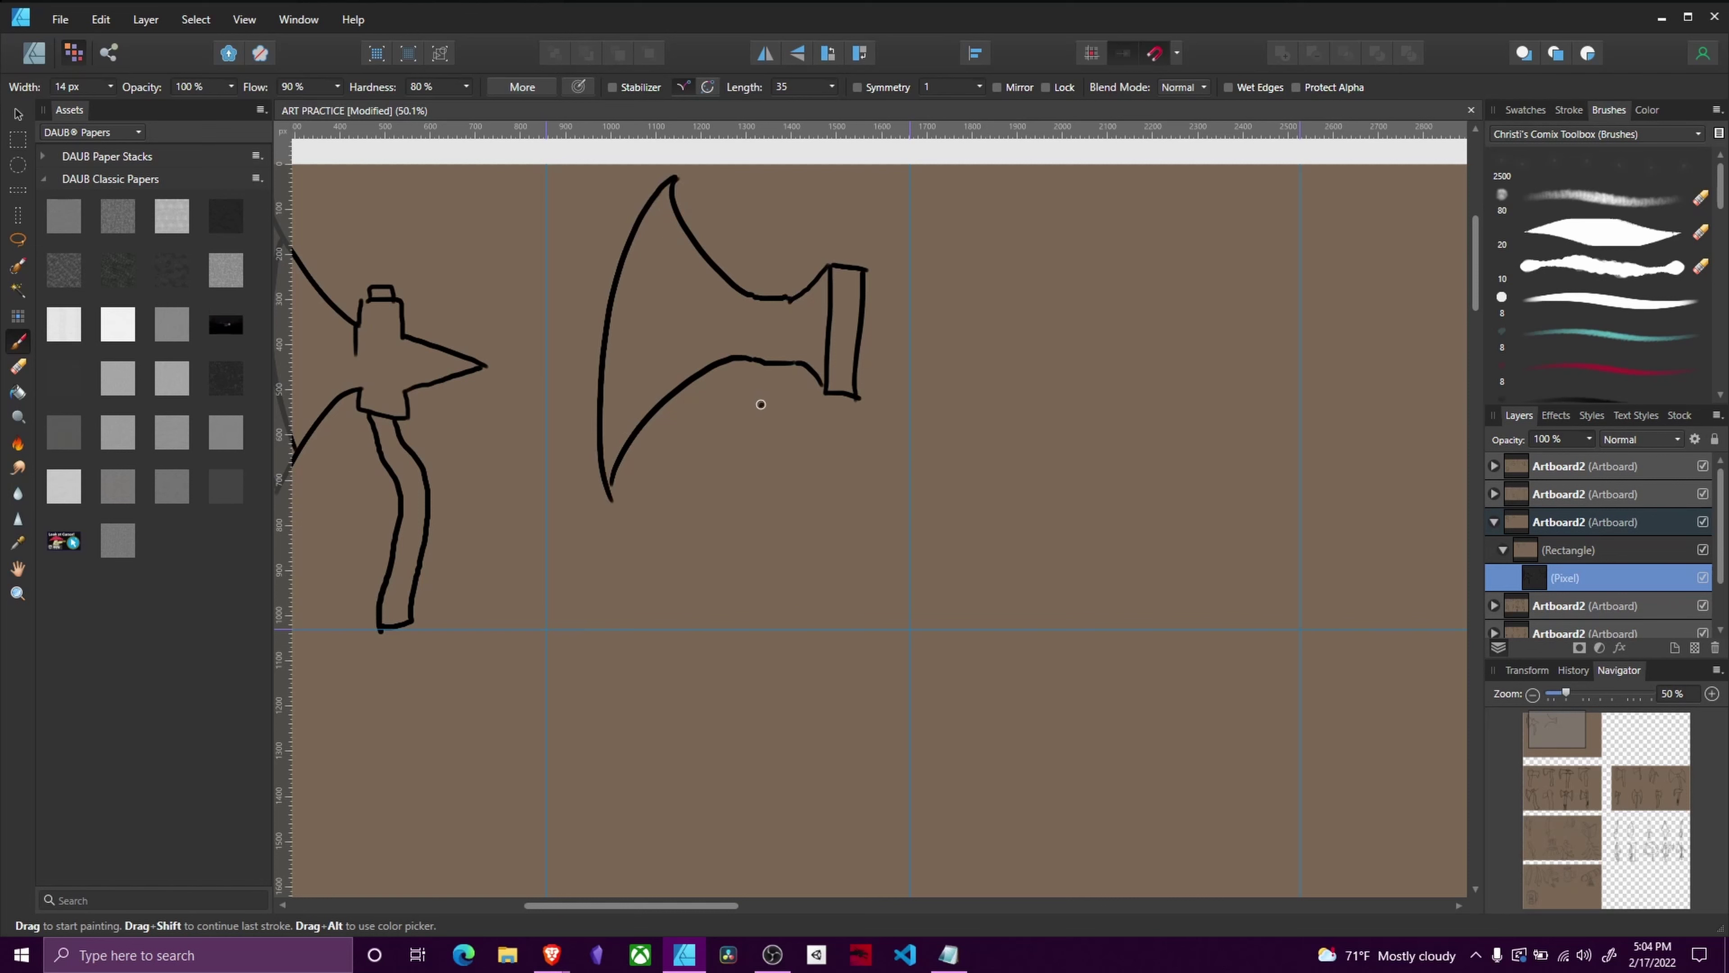
Step: Draw the second axe's handle and top cap, plus the socket and bevel lines on its head
drag(760, 363, 762, 429)
drag(794, 363, 742, 604)
drag(786, 428, 768, 632)
mouse_move(759, 297)
mouse_down()
mouse_move(769, 268)
mouse_move(788, 300)
mouse_move(759, 344)
mouse_move(750, 330)
mouse_move(794, 328)
mouse_up()
key(ctrl+z)
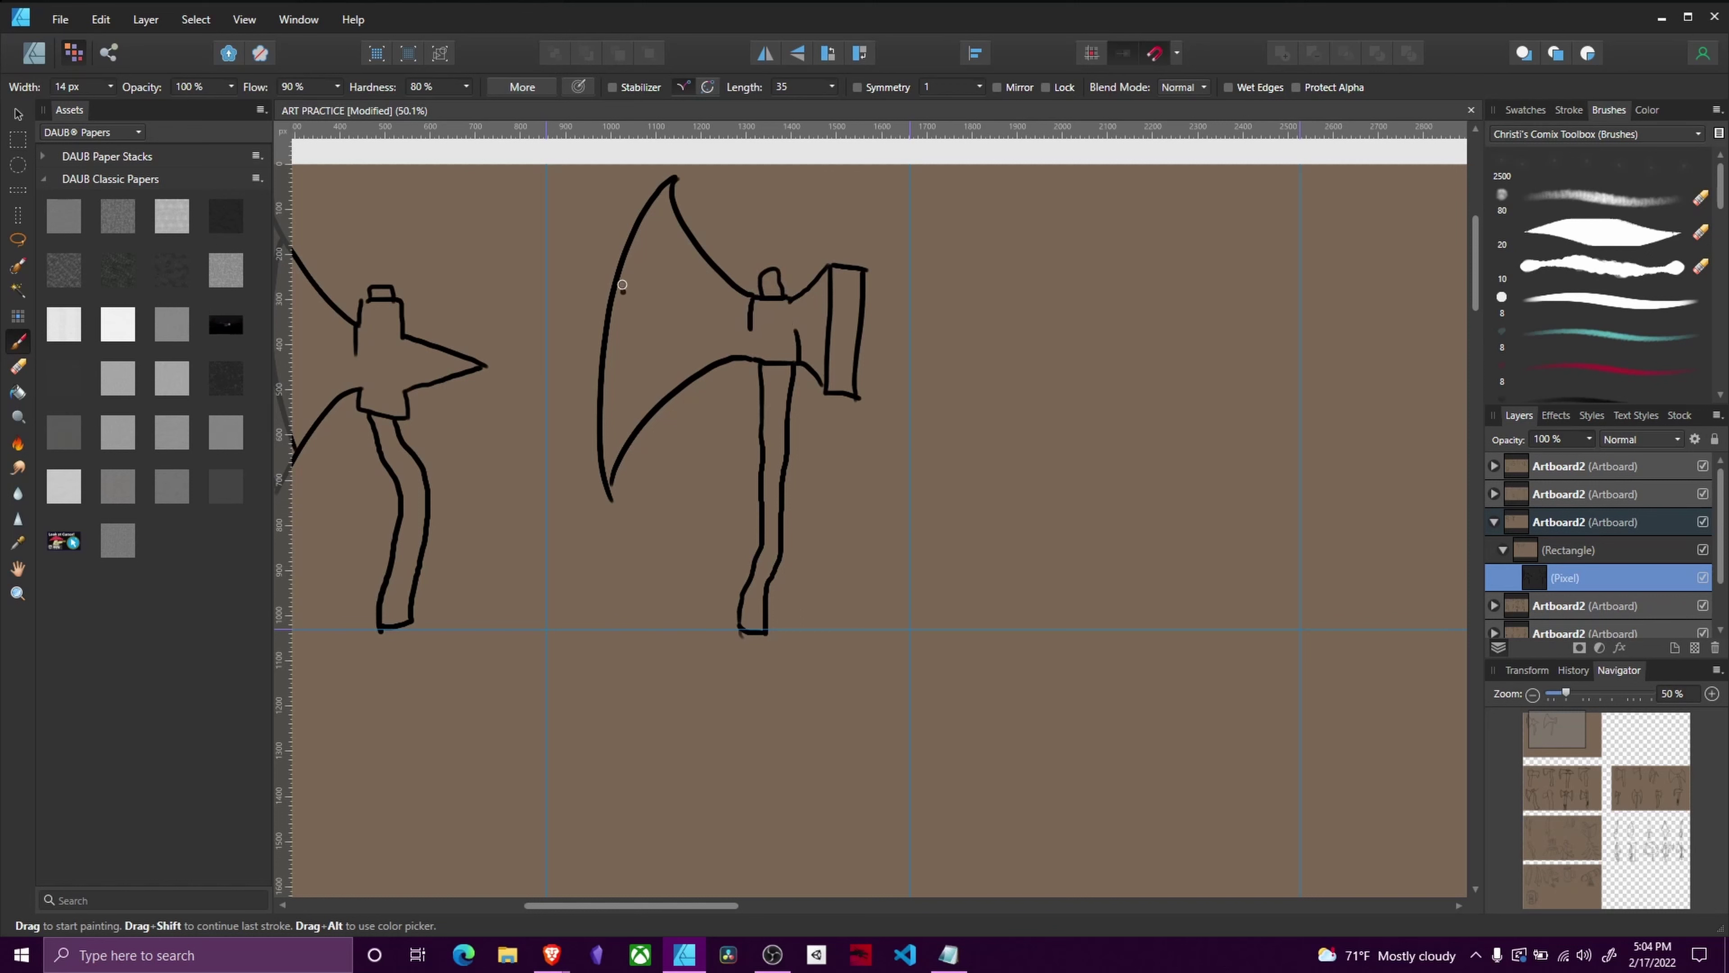
drag(671, 204, 637, 391)
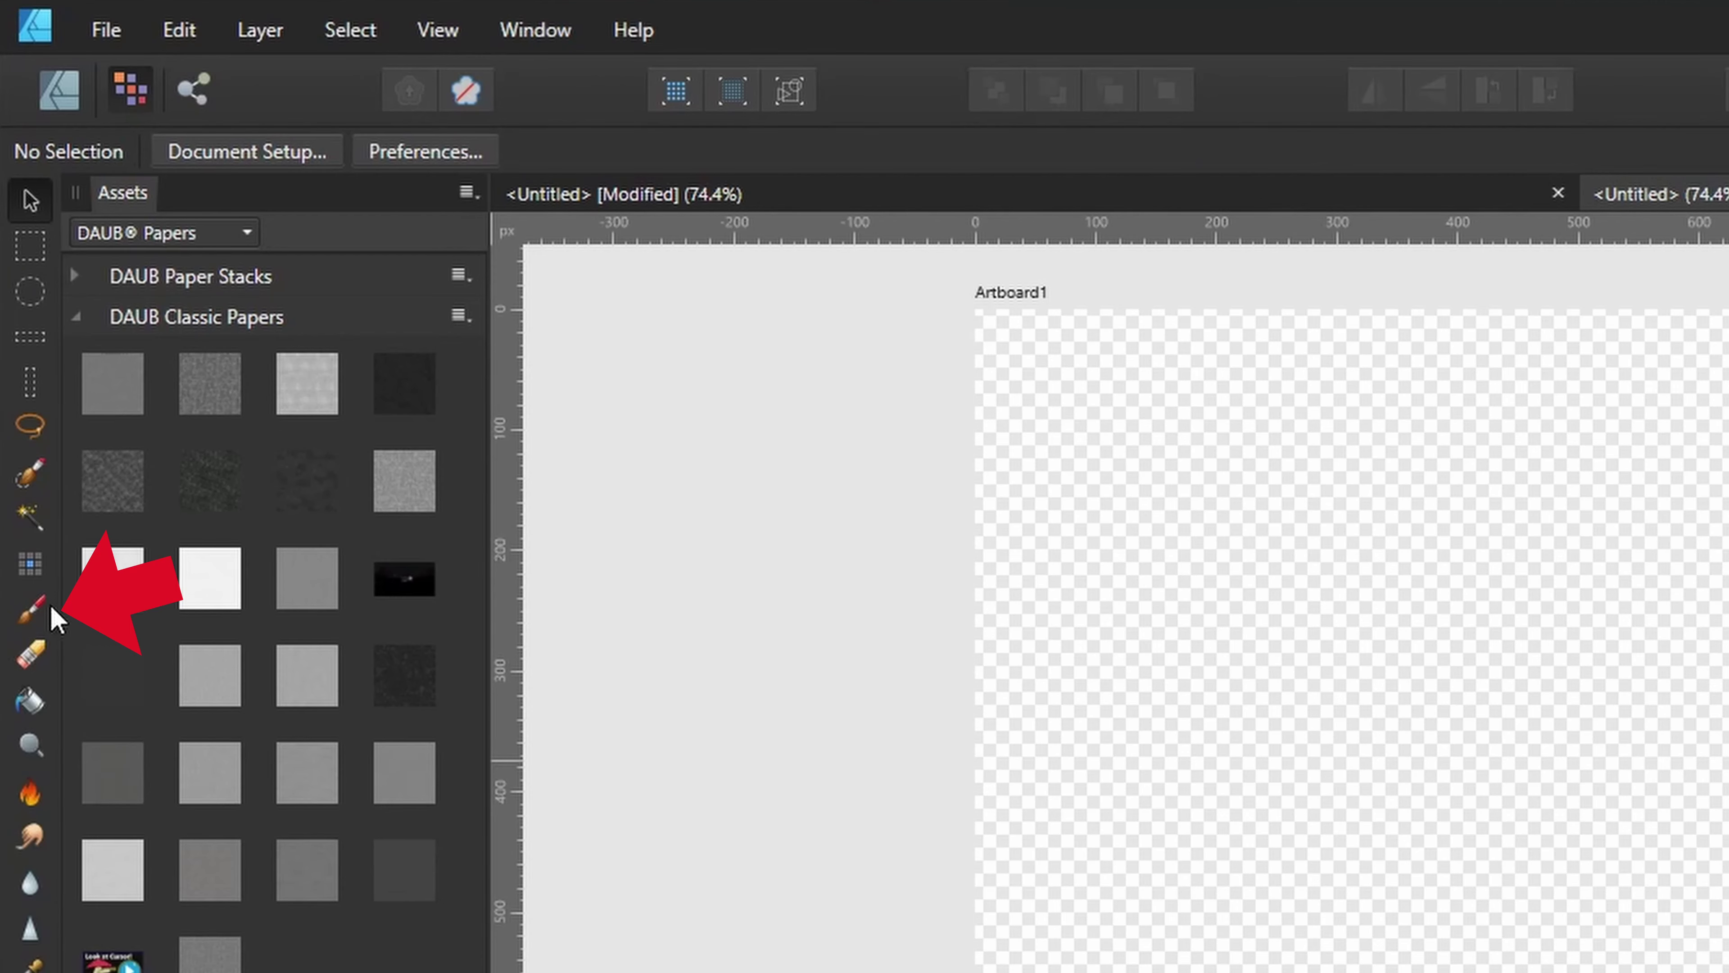
Step: Paint a freehand test scribble on the blank artboard with the Paint Brush tool
click(31, 608)
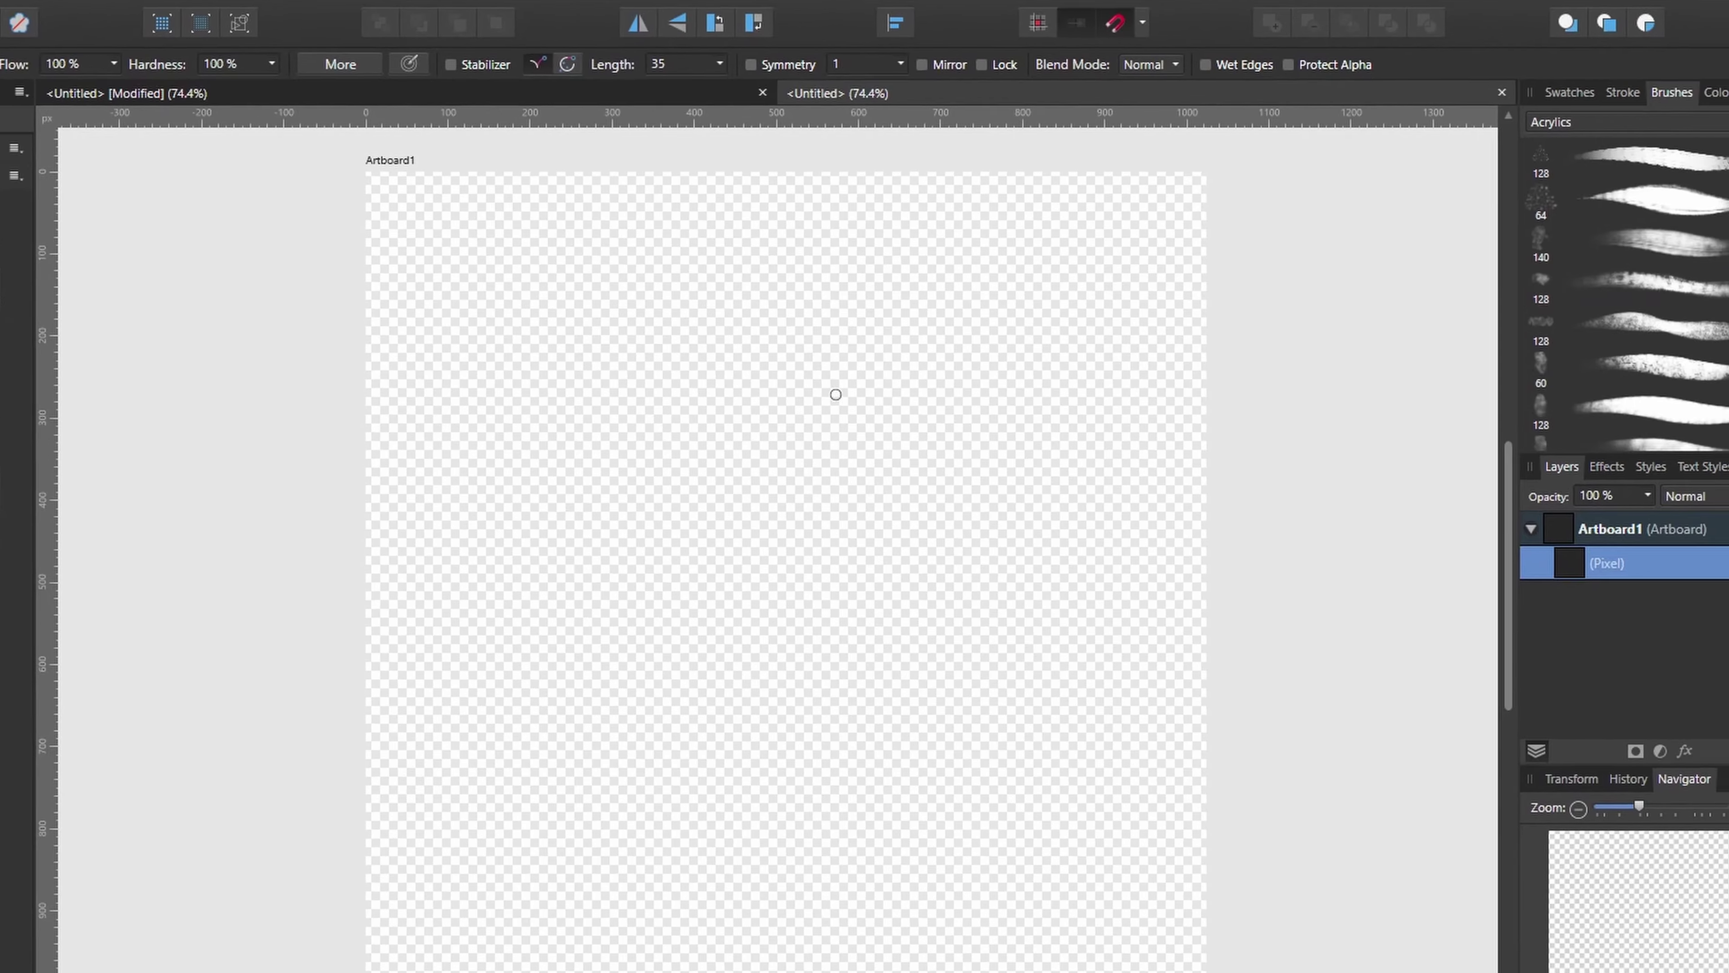
mouse_move(505, 299)
mouse_down()
mouse_move(728, 627)
mouse_move(742, 790)
mouse_move(623, 608)
mouse_move(1065, 422)
mouse_move(1117, 239)
mouse_up()
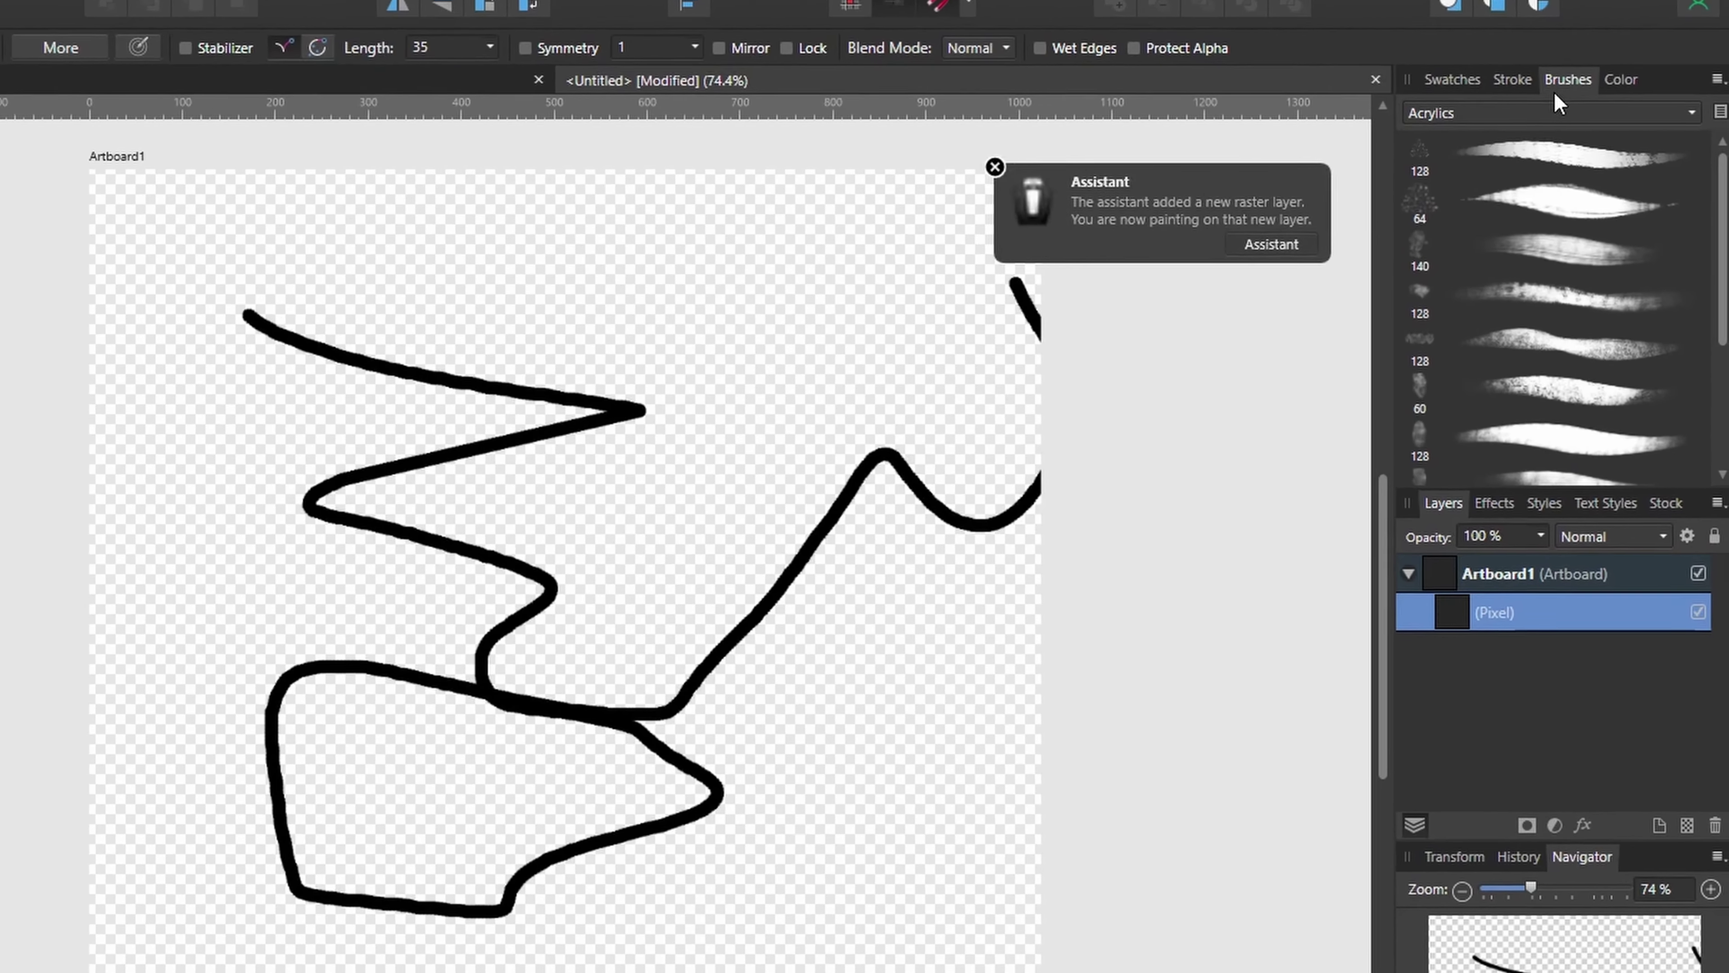
Step: Choose the second brush, 12 px wide, from the Pens brush category
click(1580, 113)
scroll(1491, 272, down, 8)
scroll(1495, 408, up, 1)
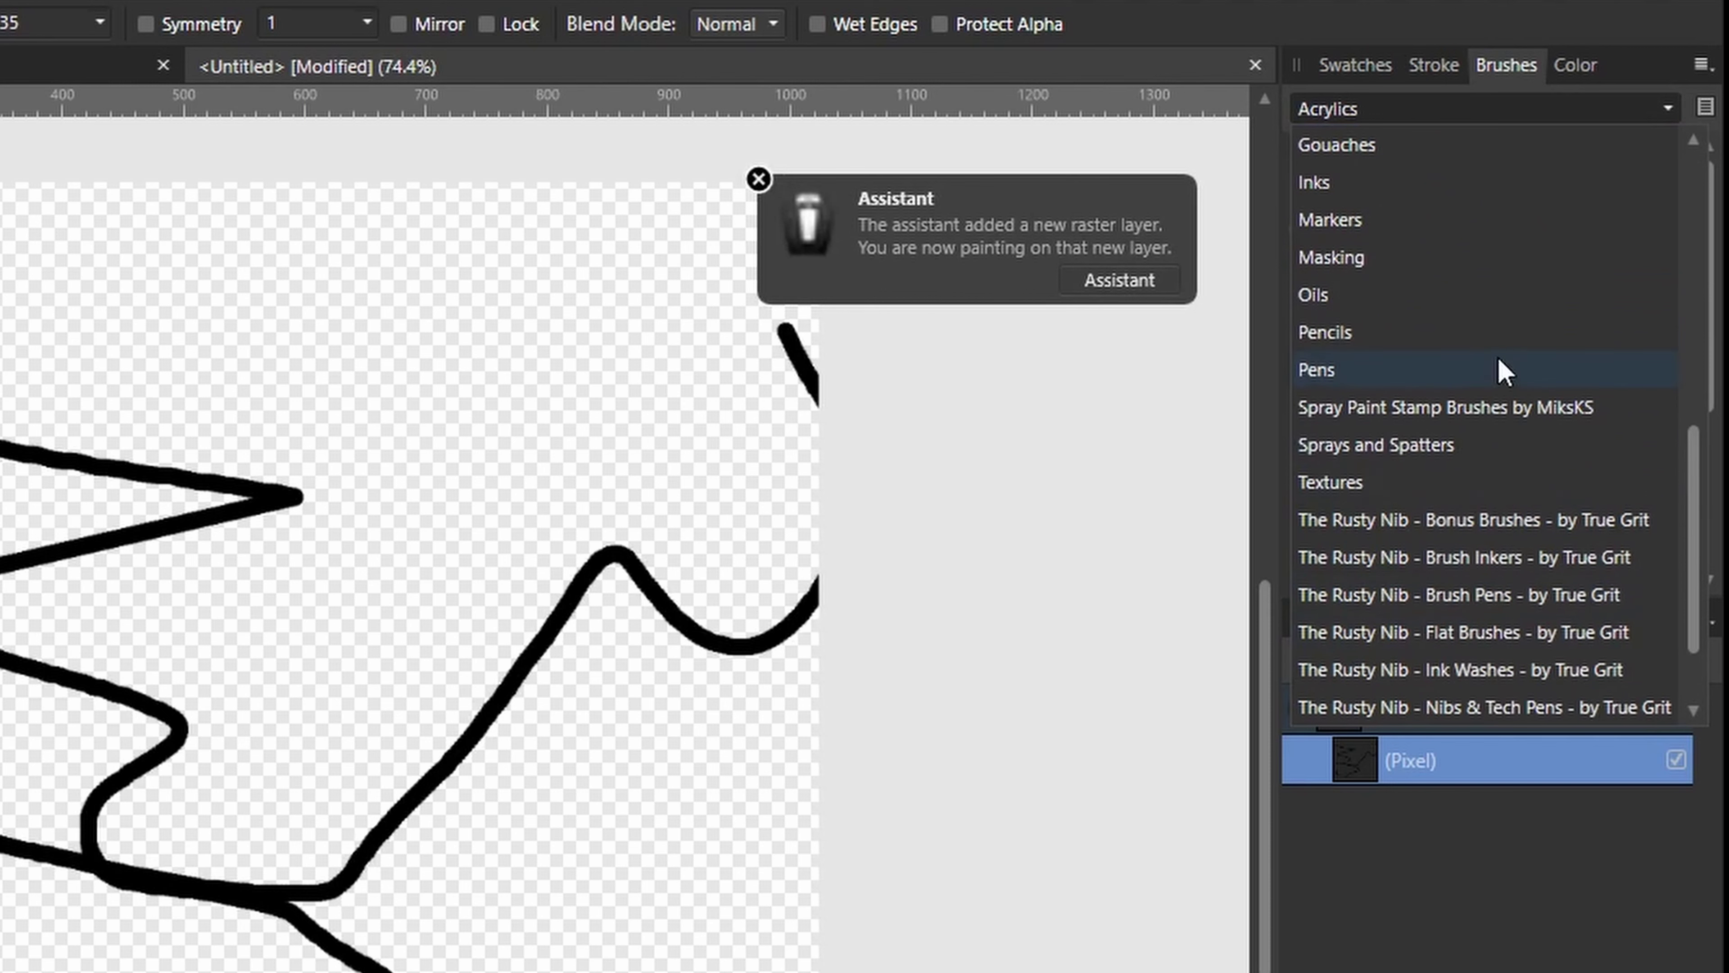
click(1473, 374)
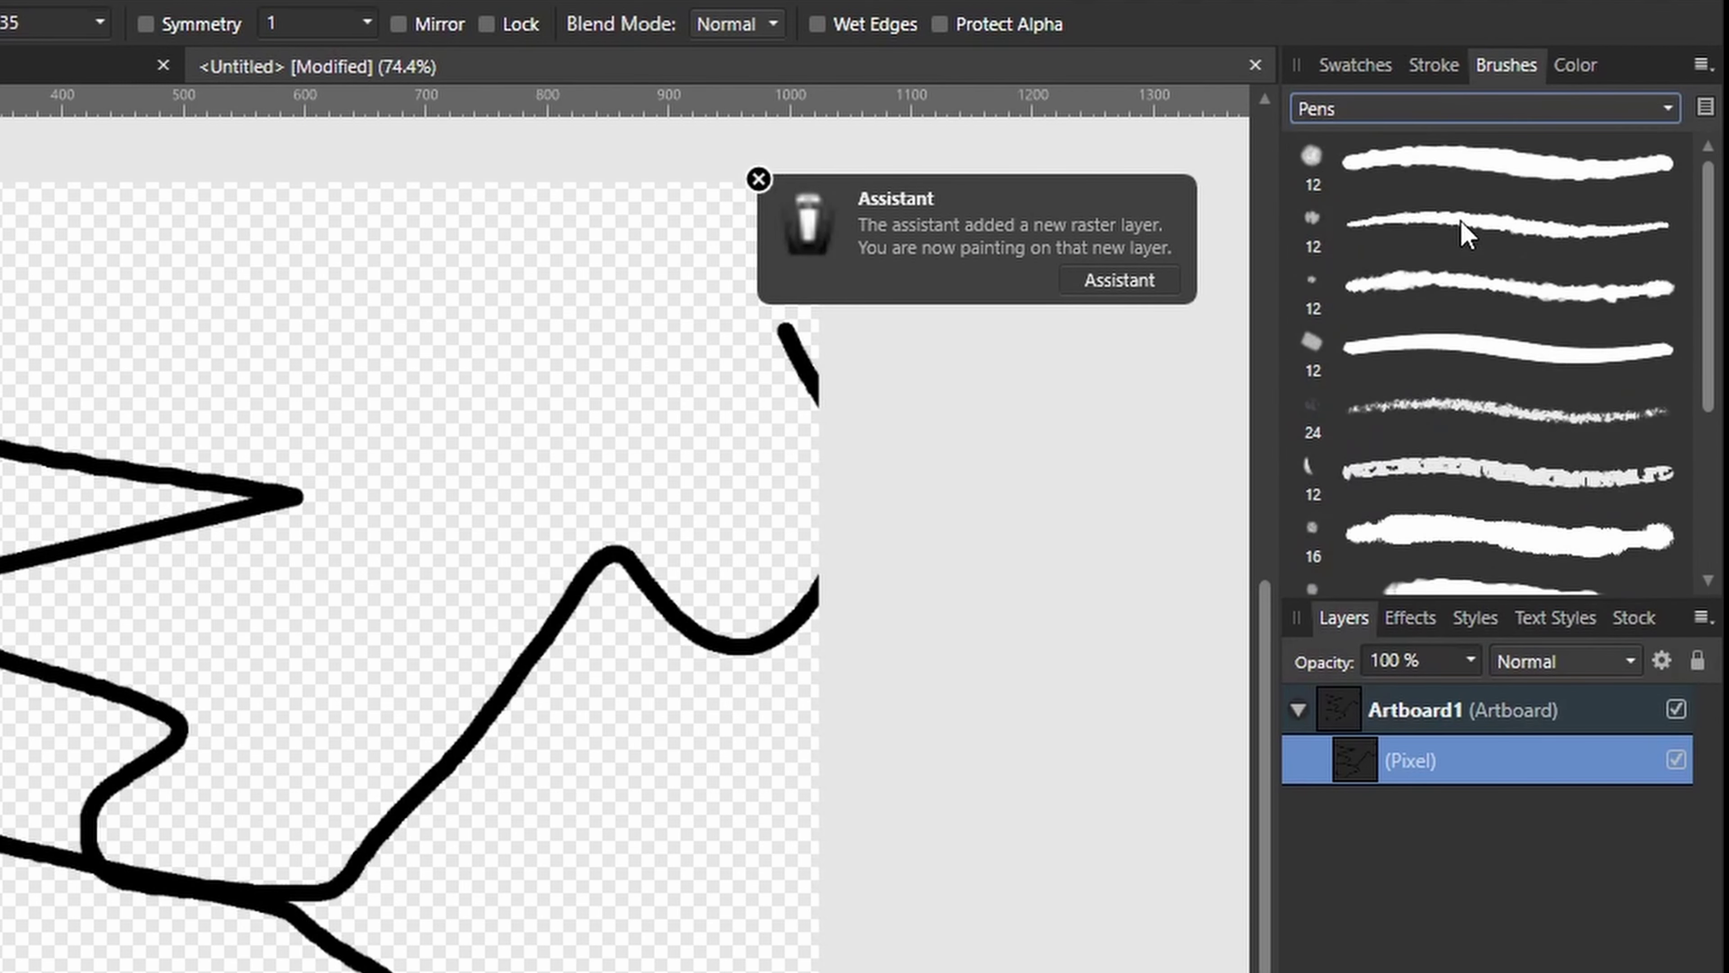
click(1457, 224)
Step: Paint a wavy test stroke with the pen brush and undo the test scribbles
mouse_move(461, 384)
mouse_down()
mouse_move(462, 803)
mouse_move(559, 836)
mouse_up()
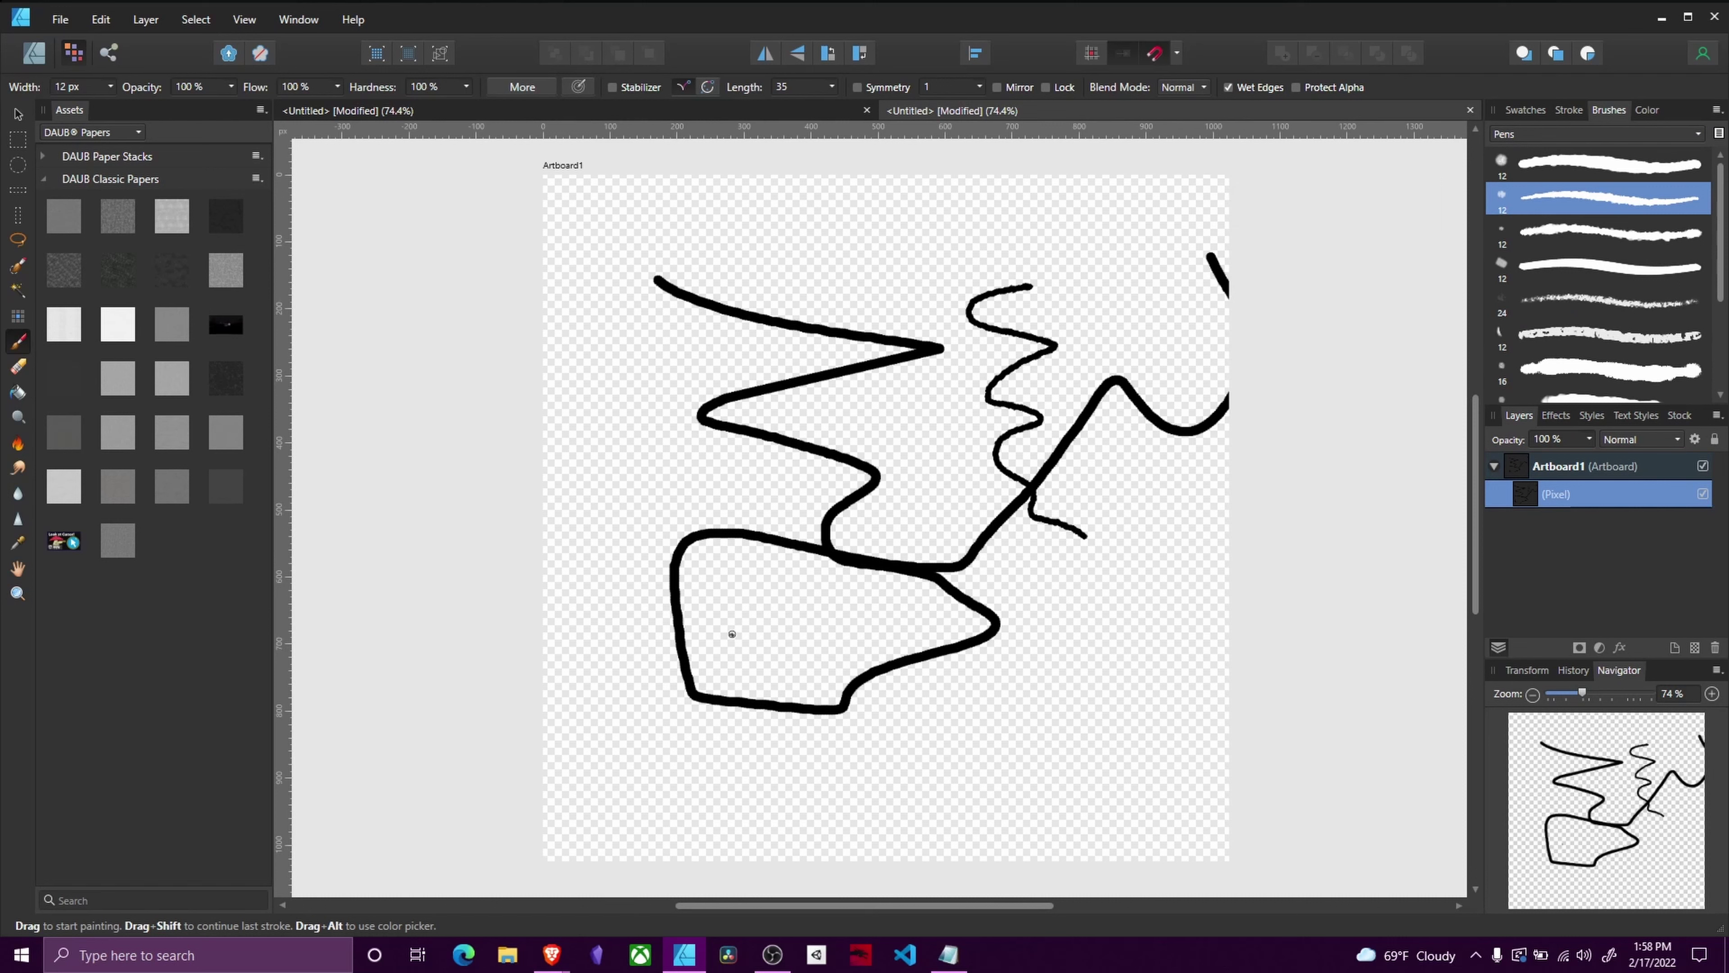
key(ctrl+z)
key(ctrl+z)
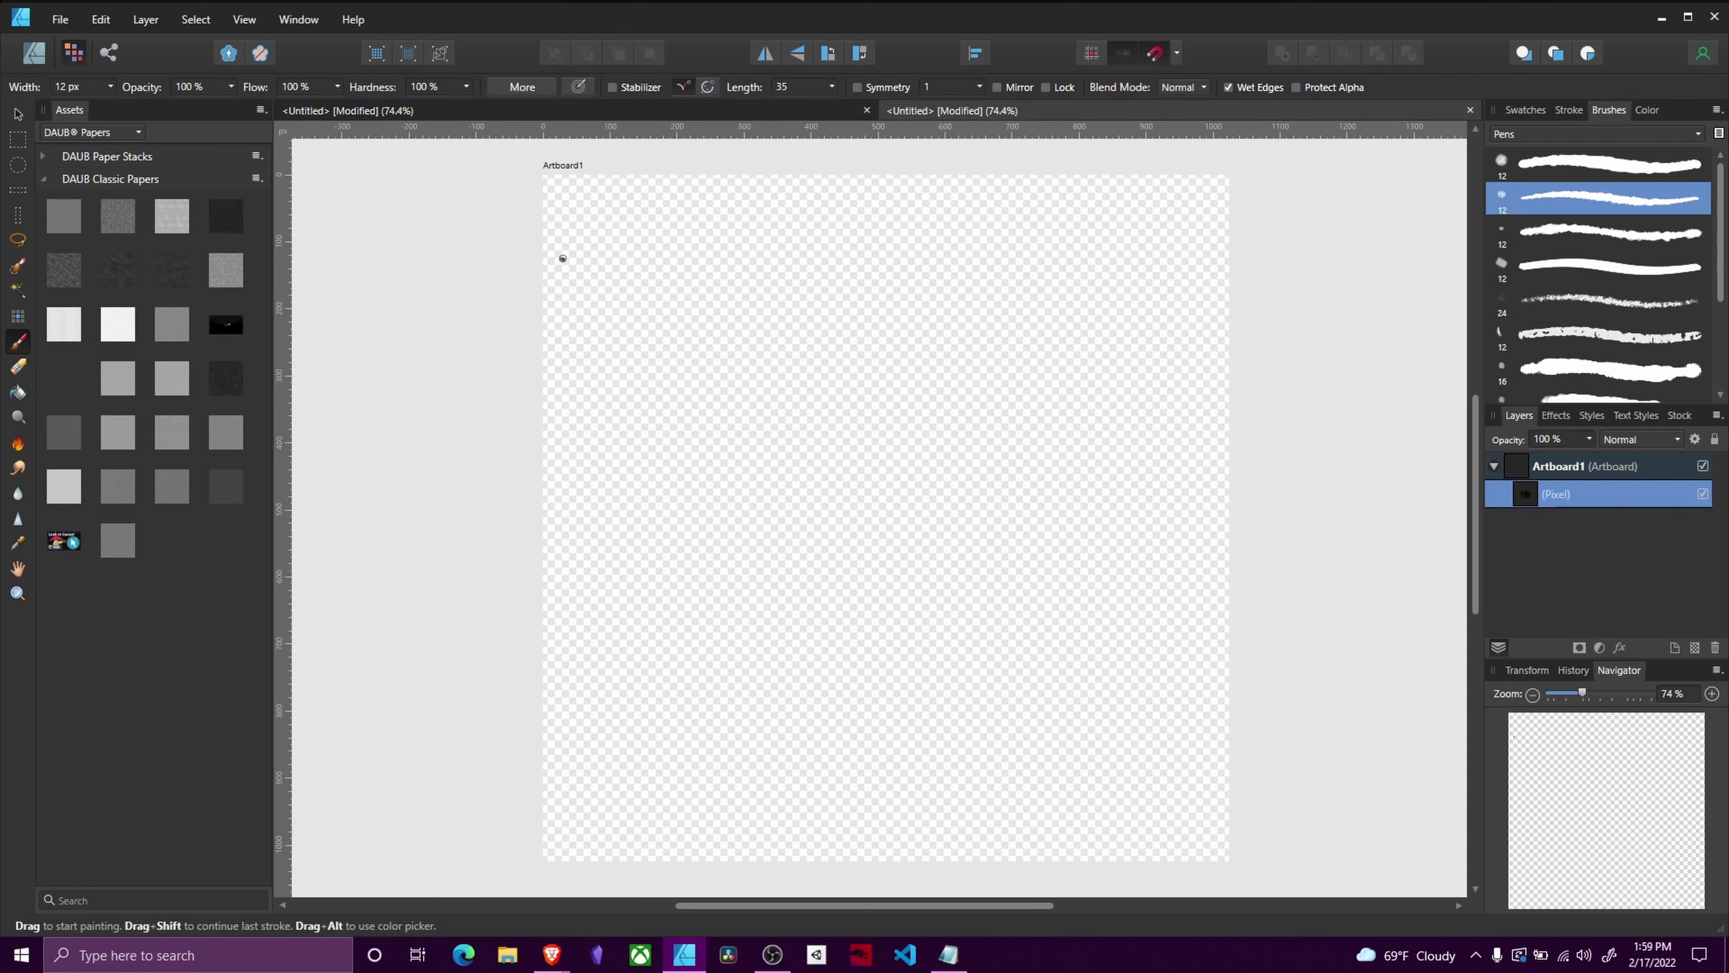
Step: Draw a wavy test line, try erasing parts of it with the 40 px eraser, and undo everything
mouse_move(578, 233)
mouse_down()
mouse_move(578, 276)
mouse_move(653, 403)
mouse_move(652, 511)
mouse_move(615, 550)
mouse_move(652, 609)
mouse_move(749, 650)
mouse_move(718, 771)
mouse_up()
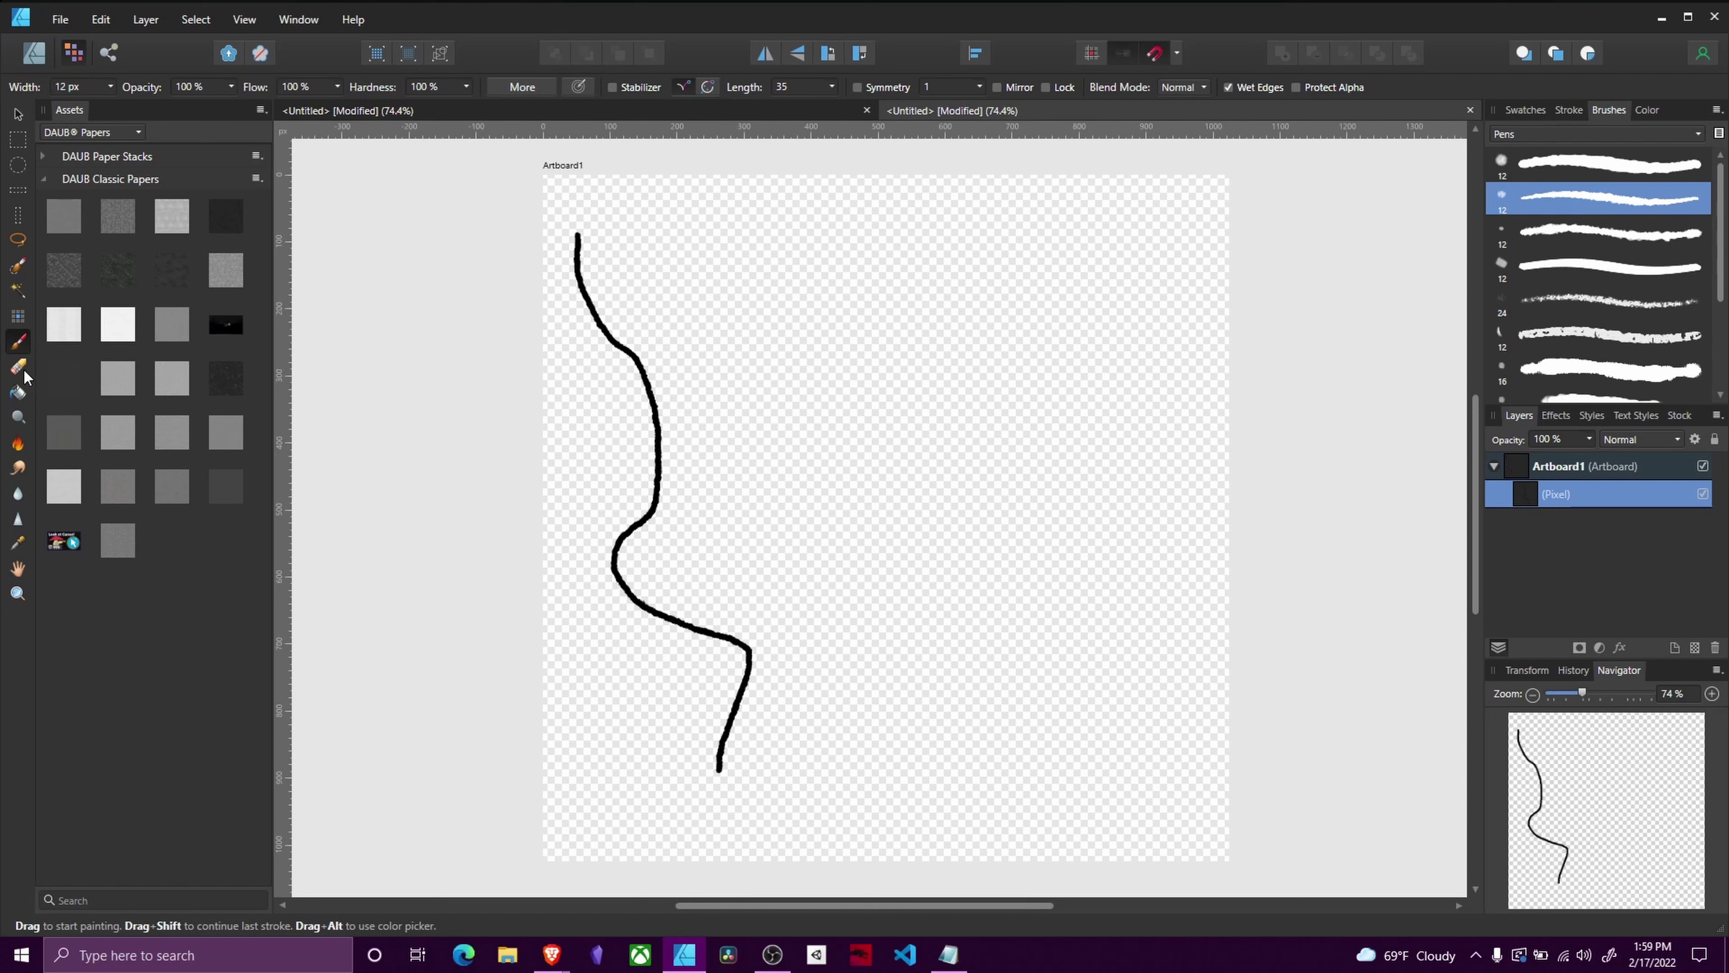
click(23, 370)
mouse_move(722, 451)
mouse_down()
mouse_move(529, 396)
mouse_move(656, 375)
mouse_up()
click(630, 523)
key(ctrl+z)
key(ctrl+z)
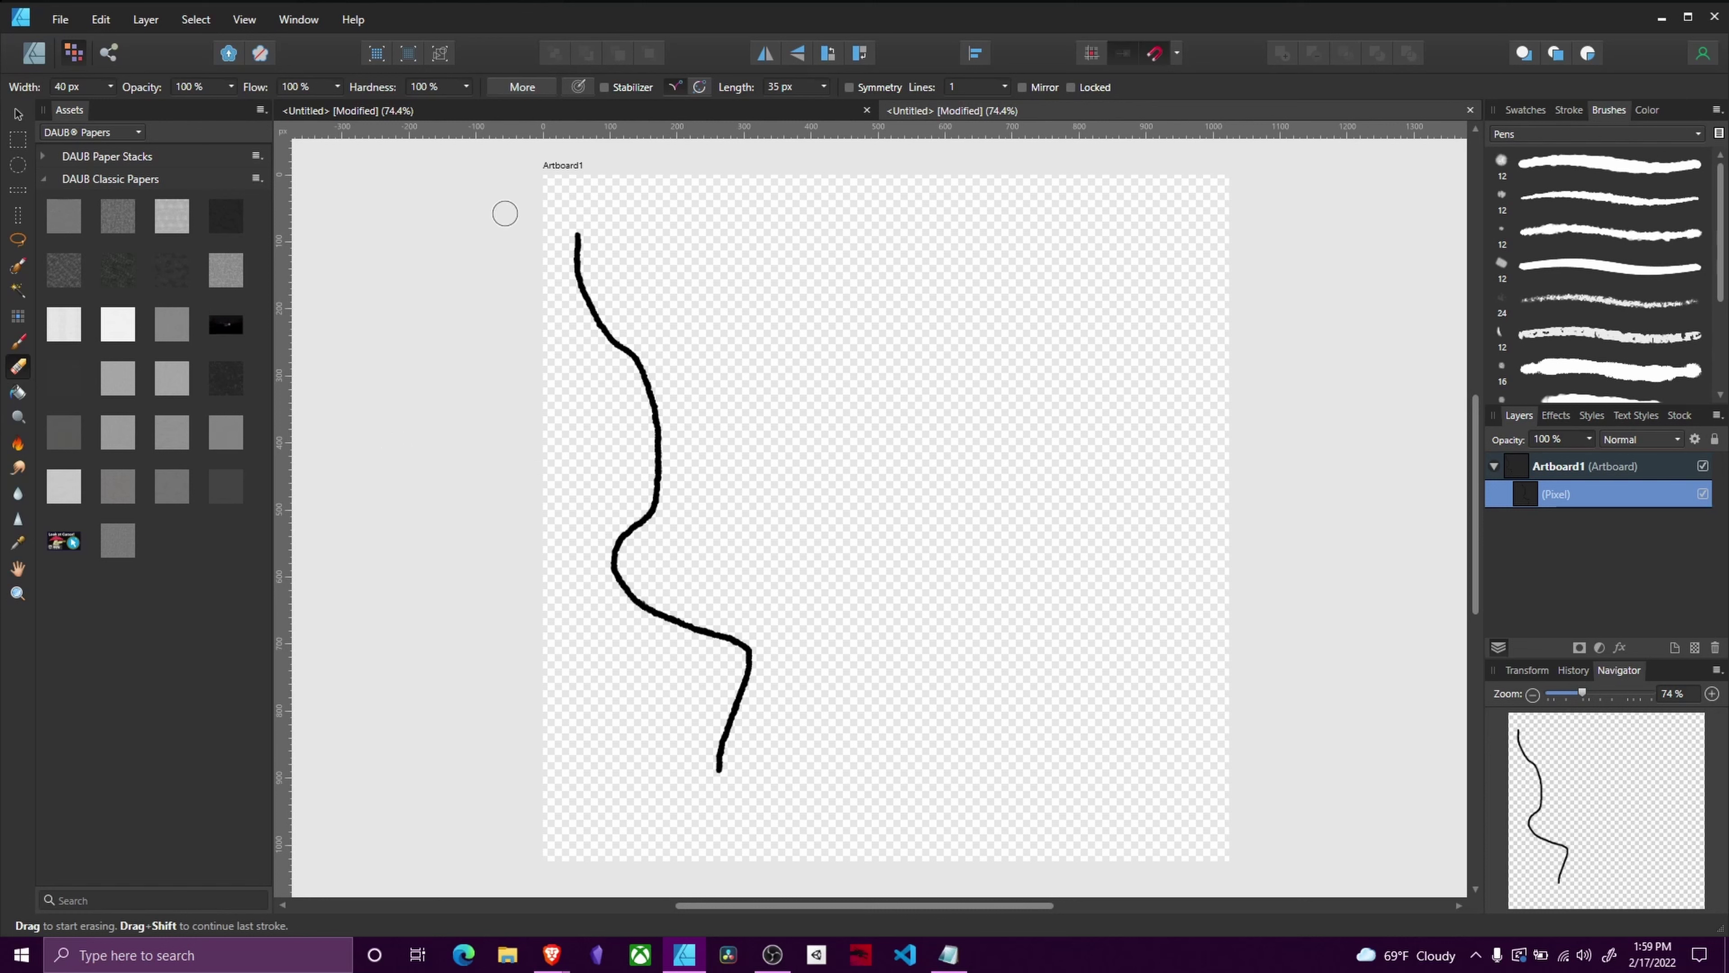
key(ctrl+z)
Step: Vary the Paint Brush width smaller and larger, and reselect the second Pens brush at 12 px
key(b)
click(18, 340)
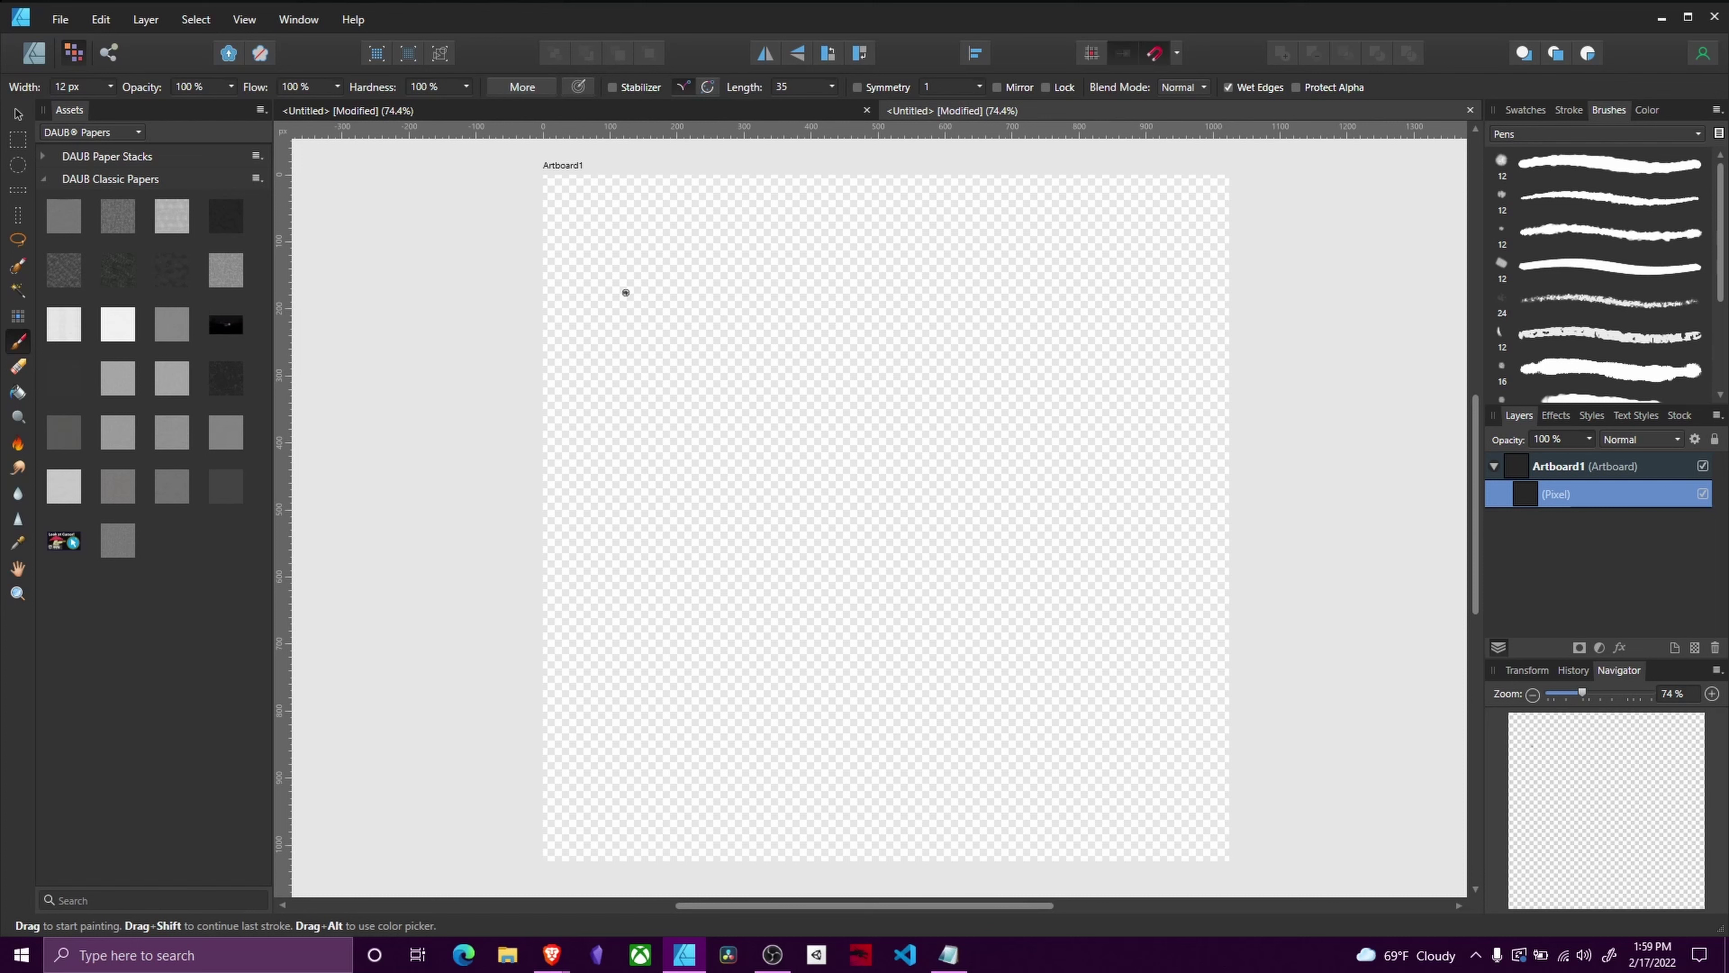
key(bracketleft)
key(bracketleft)
key(bracketleft)
key(bracketleft)
key(bracketleft)
key(bracketright)
key(bracketright)
key(bracketright)
key(bracketright)
key(bracketright)
key(bracketright)
key(bracketright)
key(bracketright)
key(bracketright)
key(bracketright)
key(bracketright)
key(bracketright)
key(bracketleft)
key(bracketleft)
key(bracketleft)
key(bracketleft)
key(bracketleft)
key(bracketleft)
key(bracketleft)
key(bracketleft)
key(bracketleft)
key(bracketleft)
key(bracketleft)
key(bracketleft)
key(bracketleft)
key(bracketleft)
key(bracketleft)
key(bracketleft)
click(1612, 199)
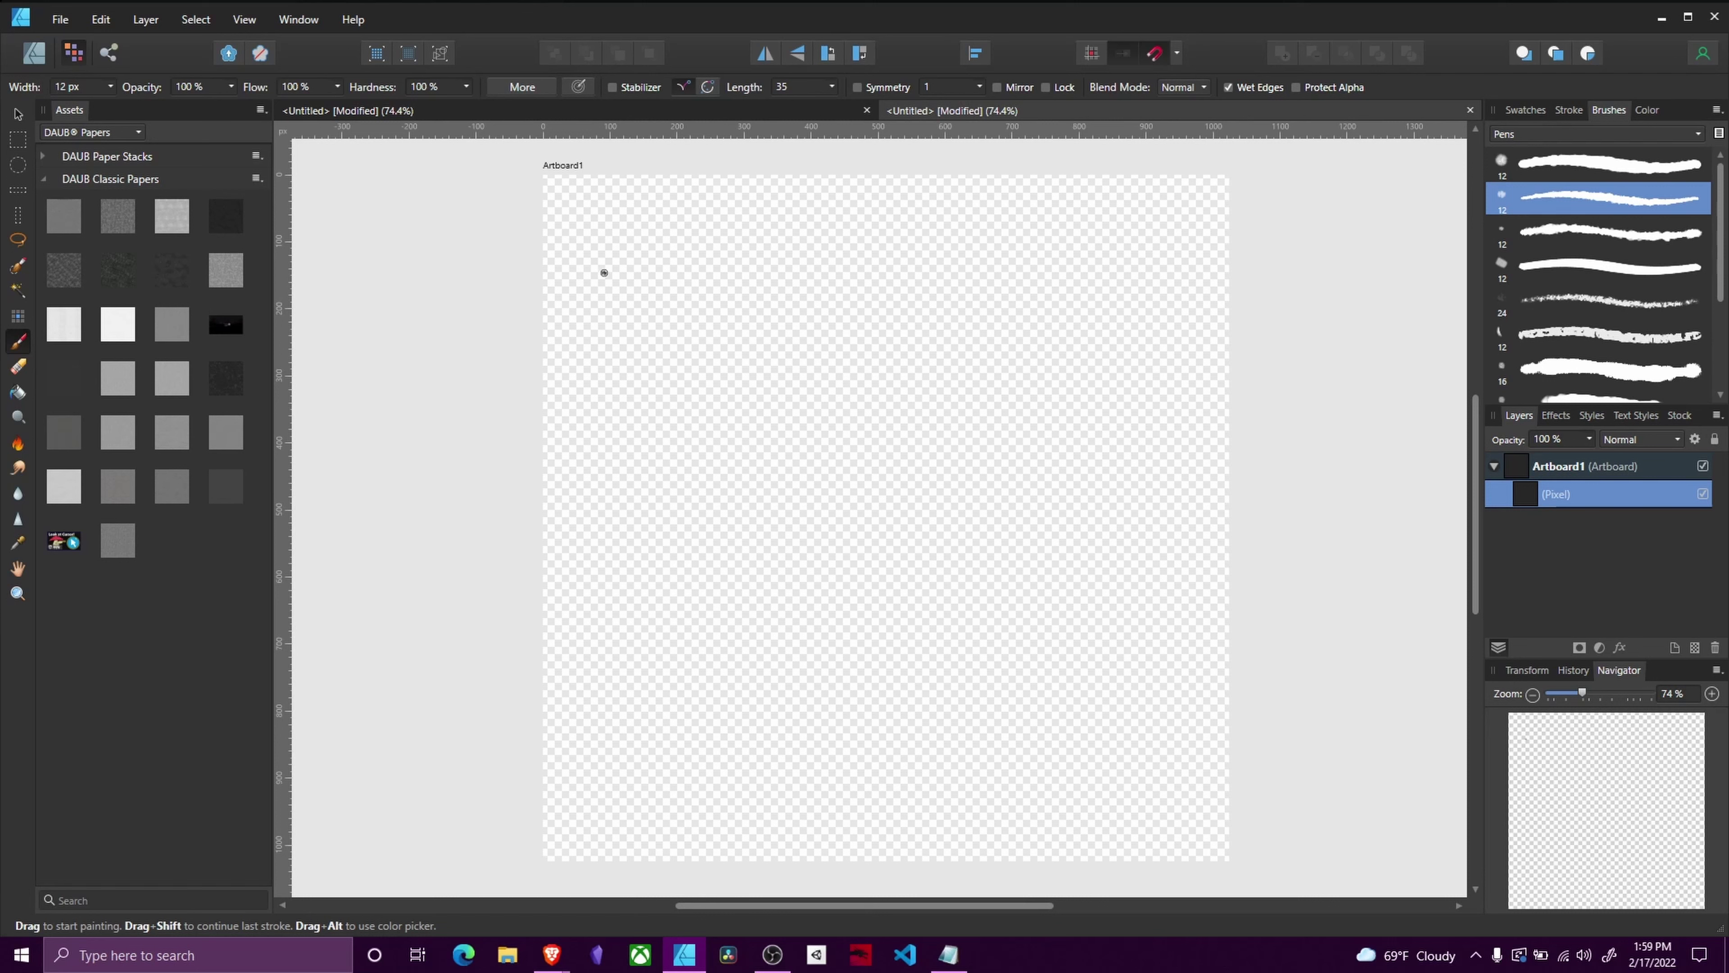
Step: Draw a row of long, roughly vertical practice lines across the artboard with the 12 px pen brush
drag(603, 274, 603, 275)
drag(564, 214, 520, 713)
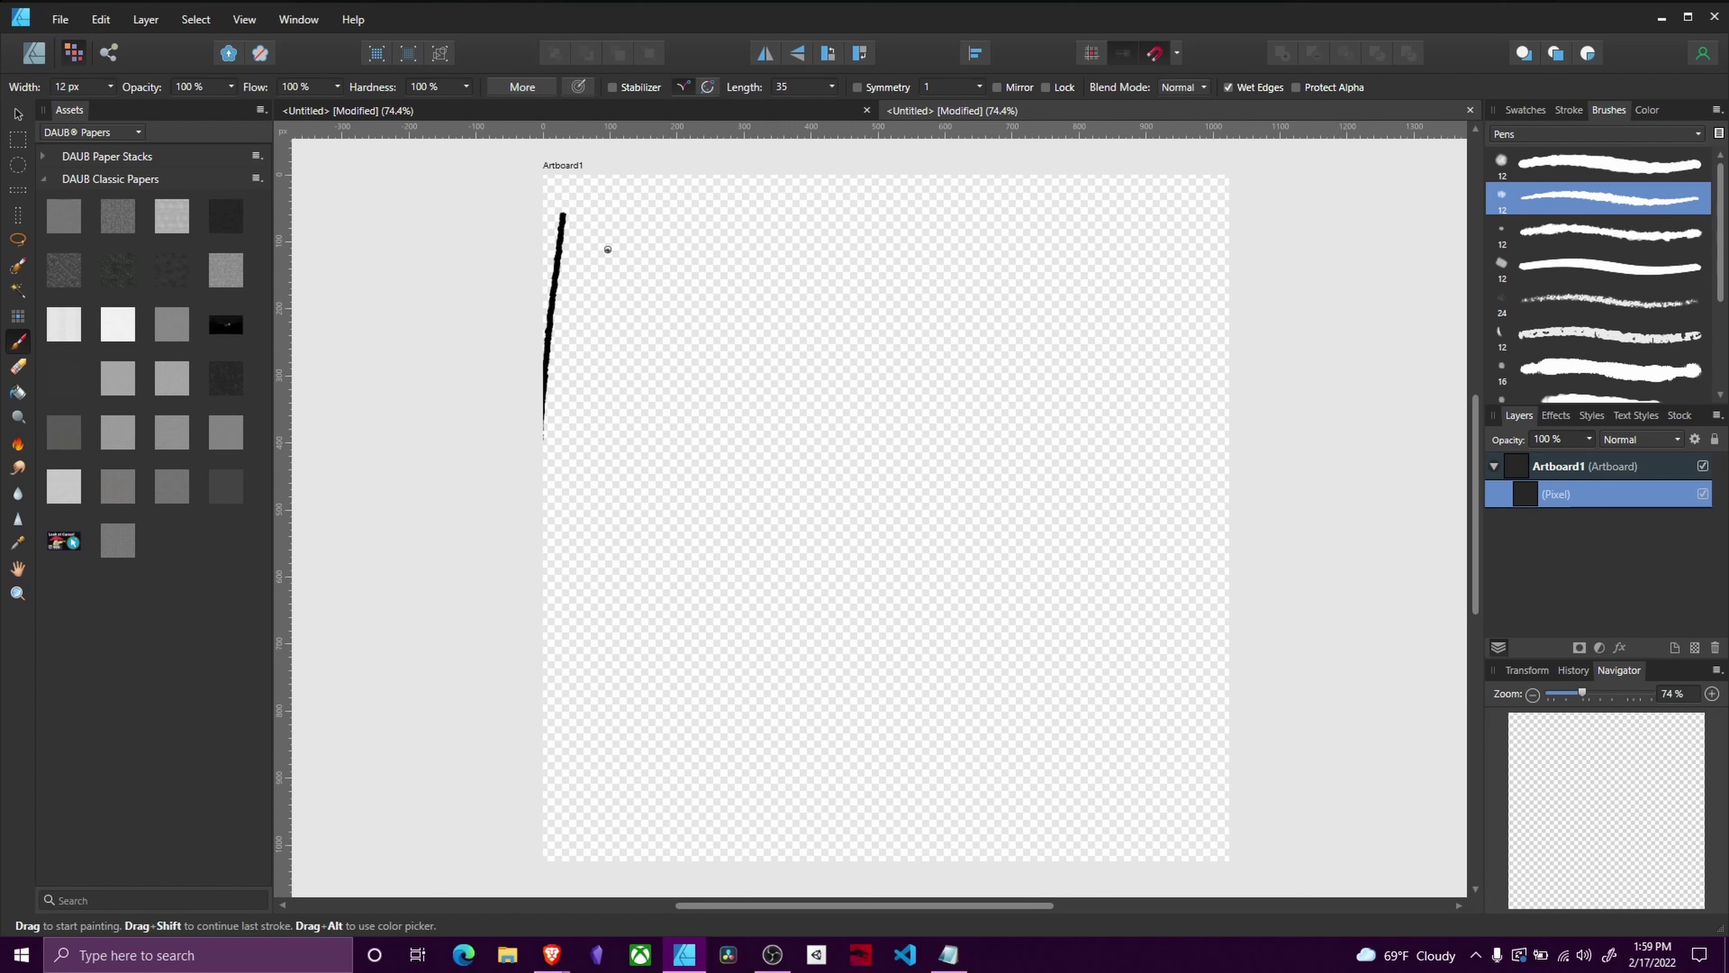
drag(621, 220, 630, 661)
drag(743, 226, 766, 709)
drag(806, 227, 836, 750)
mouse_move(886, 243)
mouse_down()
mouse_move(889, 220)
mouse_move(906, 755)
mouse_up()
drag(928, 226, 961, 768)
drag(982, 223, 1022, 782)
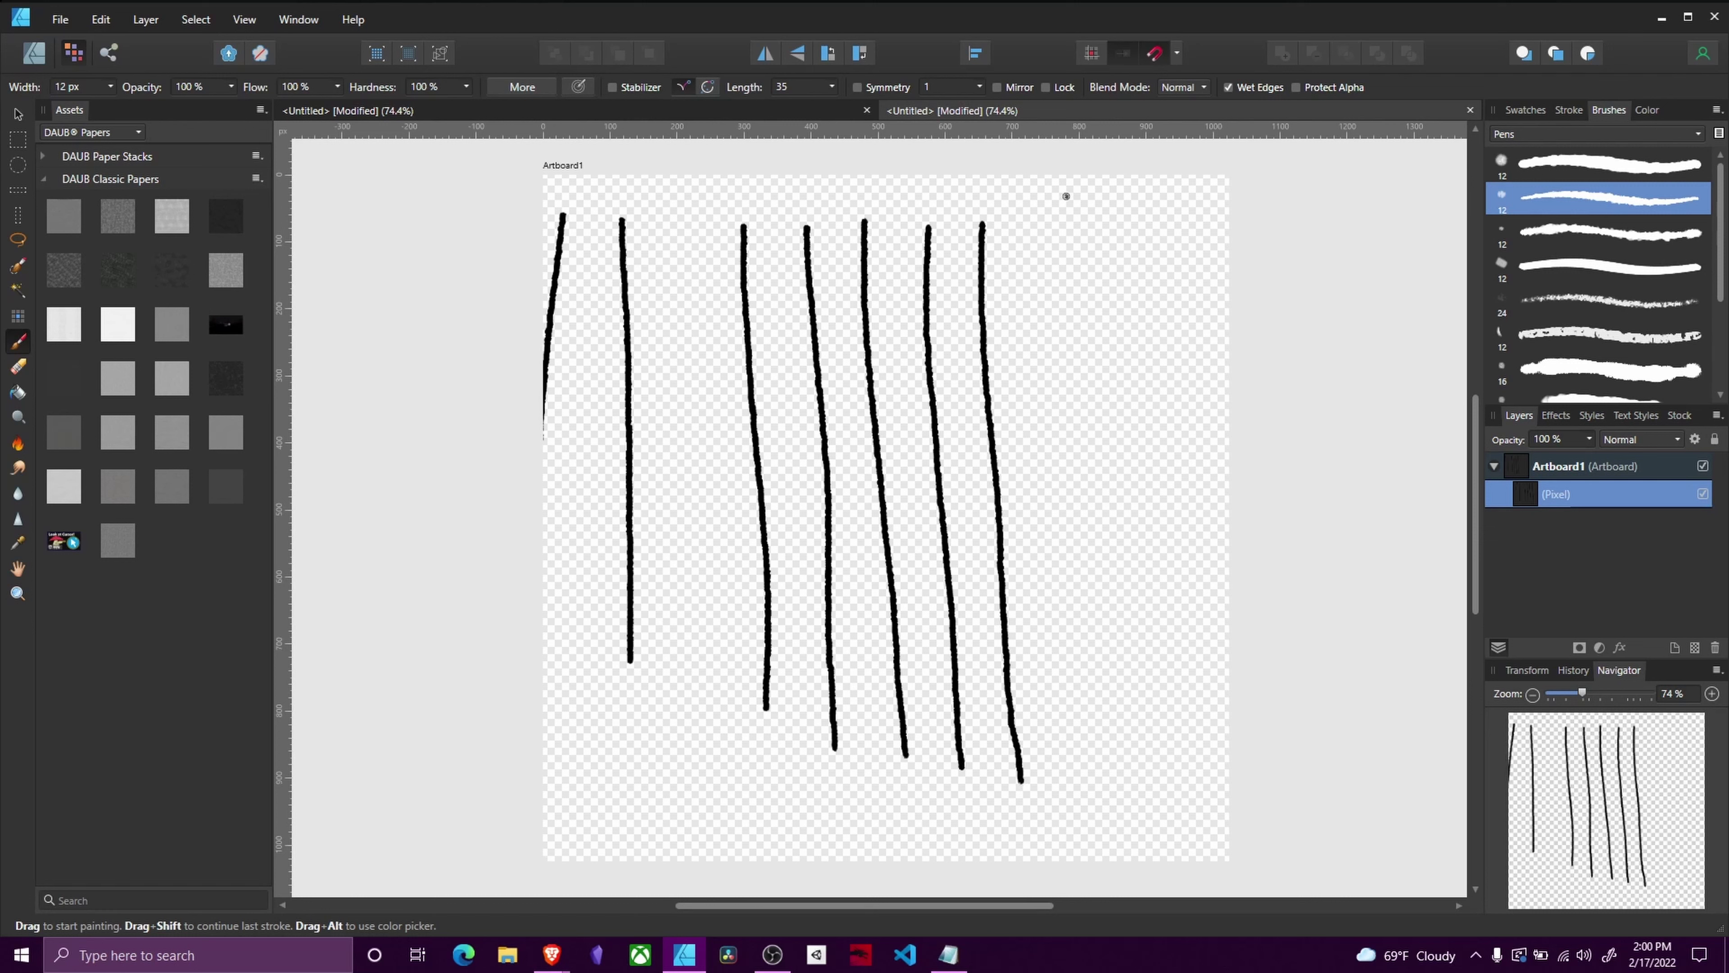
drag(1039, 211, 1066, 799)
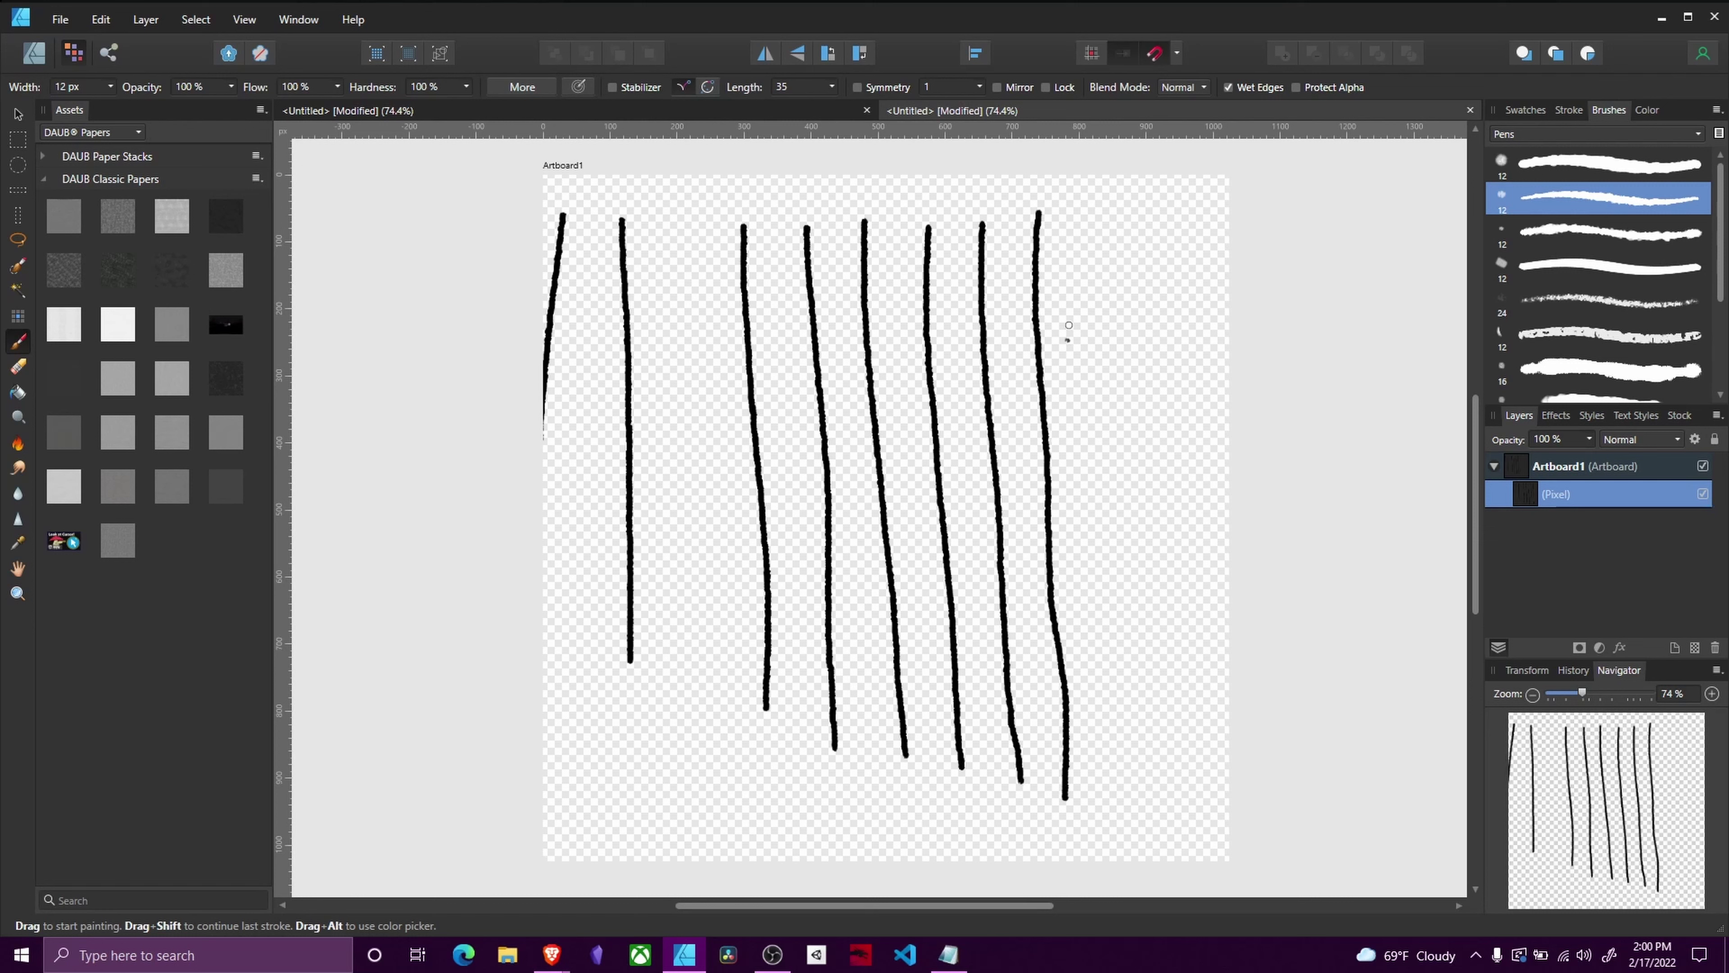
drag(1081, 227, 1093, 835)
drag(1106, 228, 1098, 302)
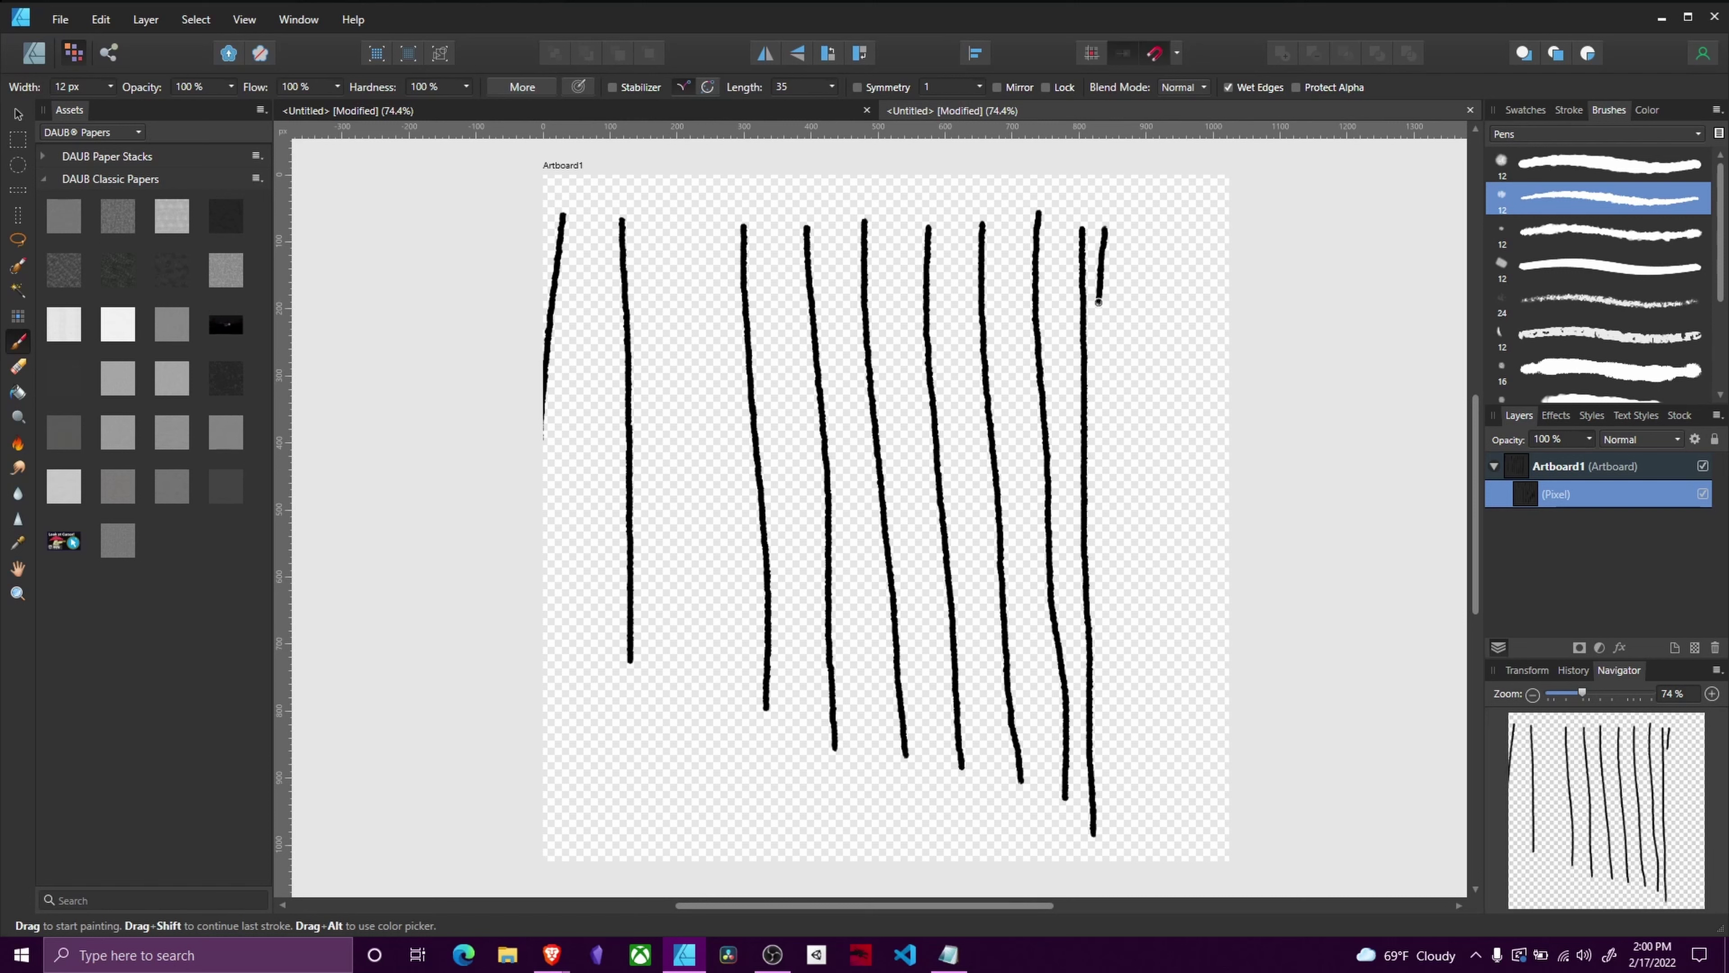
drag(1128, 198, 1149, 859)
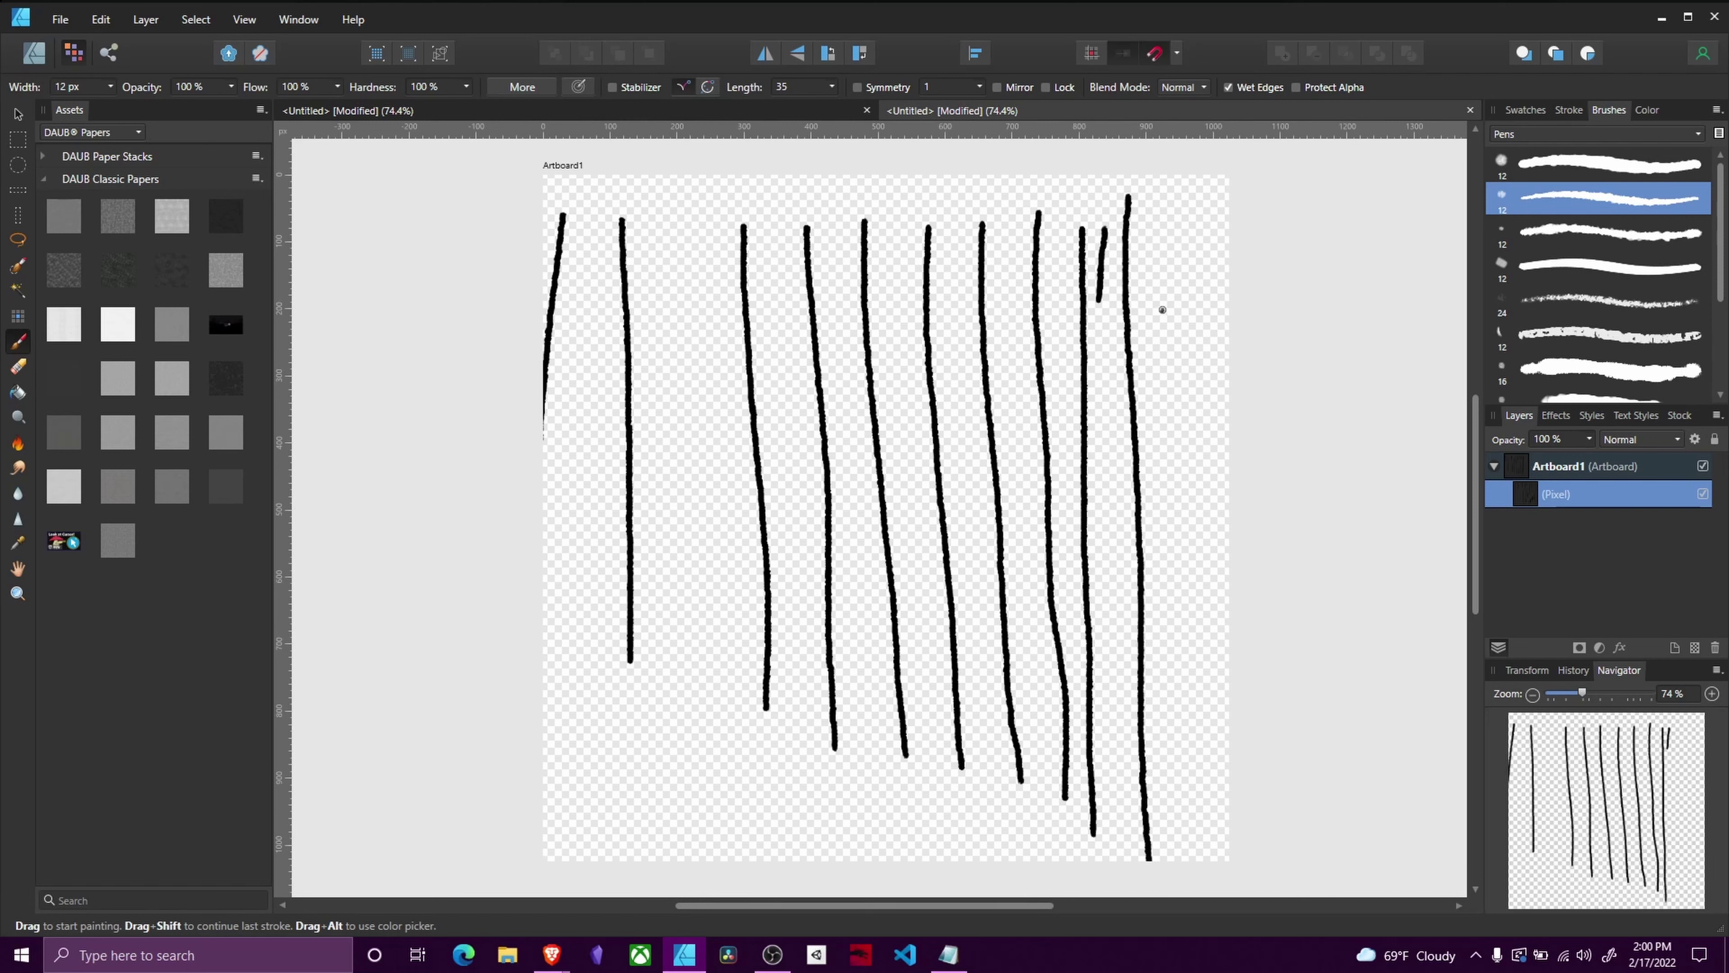
Step: Draw one more long vertical practice line near the last one and five long horizontal lines crossing the row
drag(1177, 197, 1167, 392)
drag(1162, 511, 1152, 859)
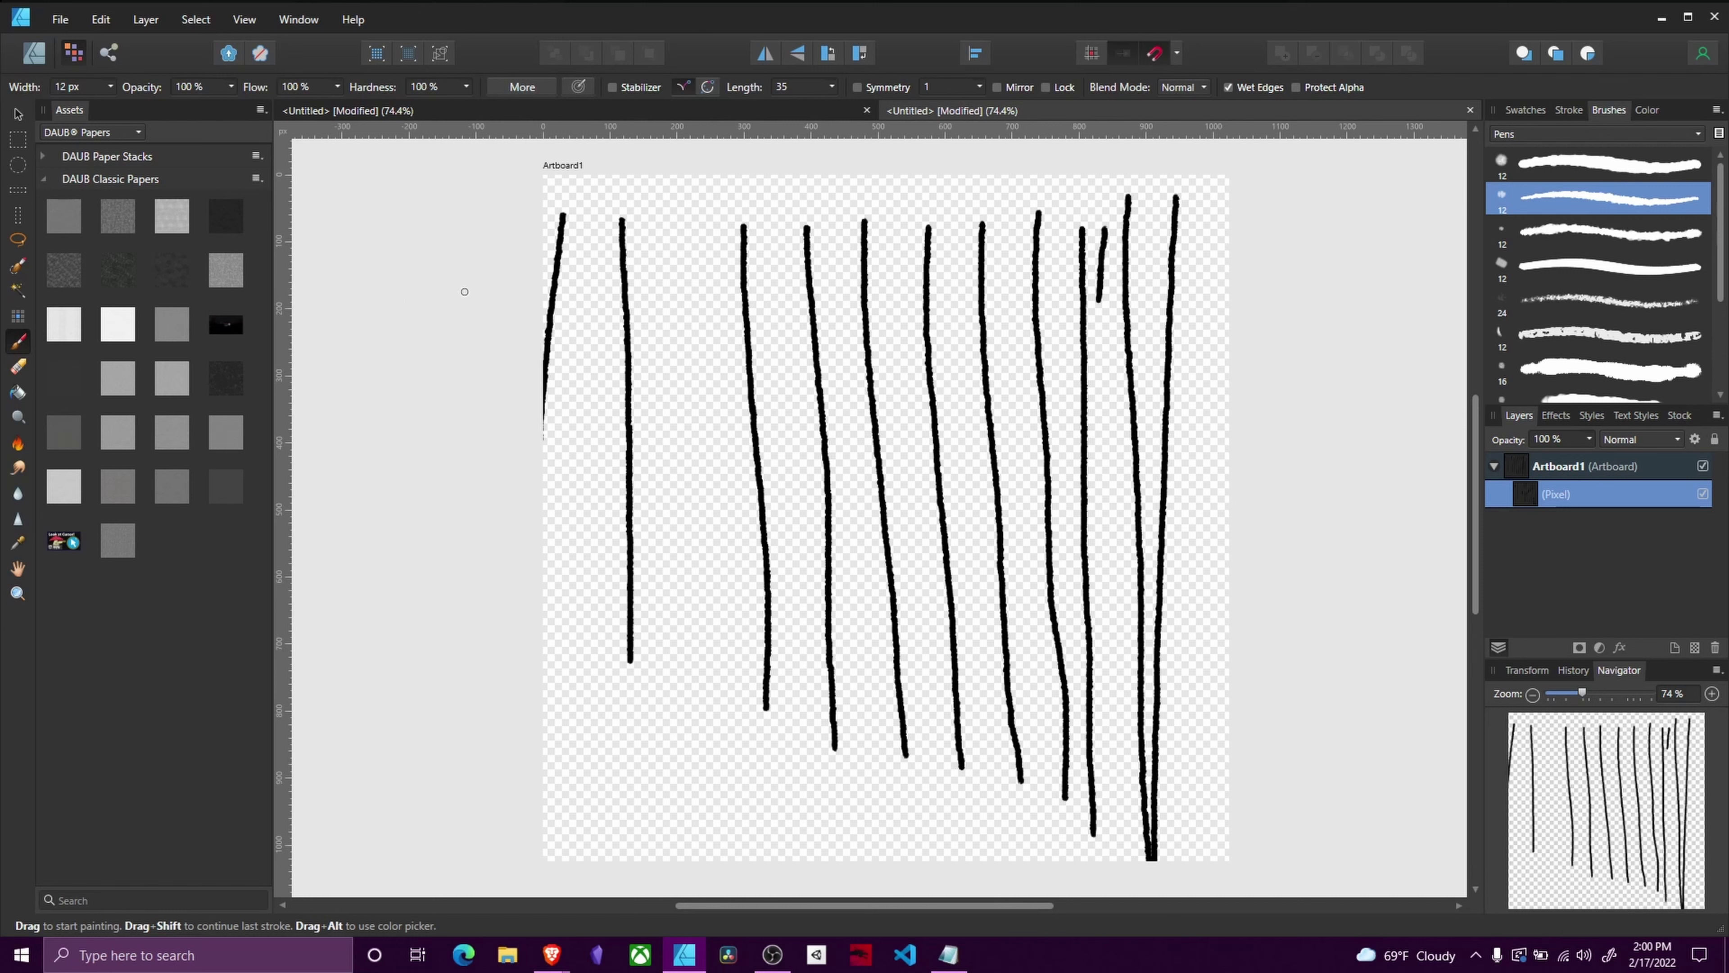
drag(543, 283, 1205, 202)
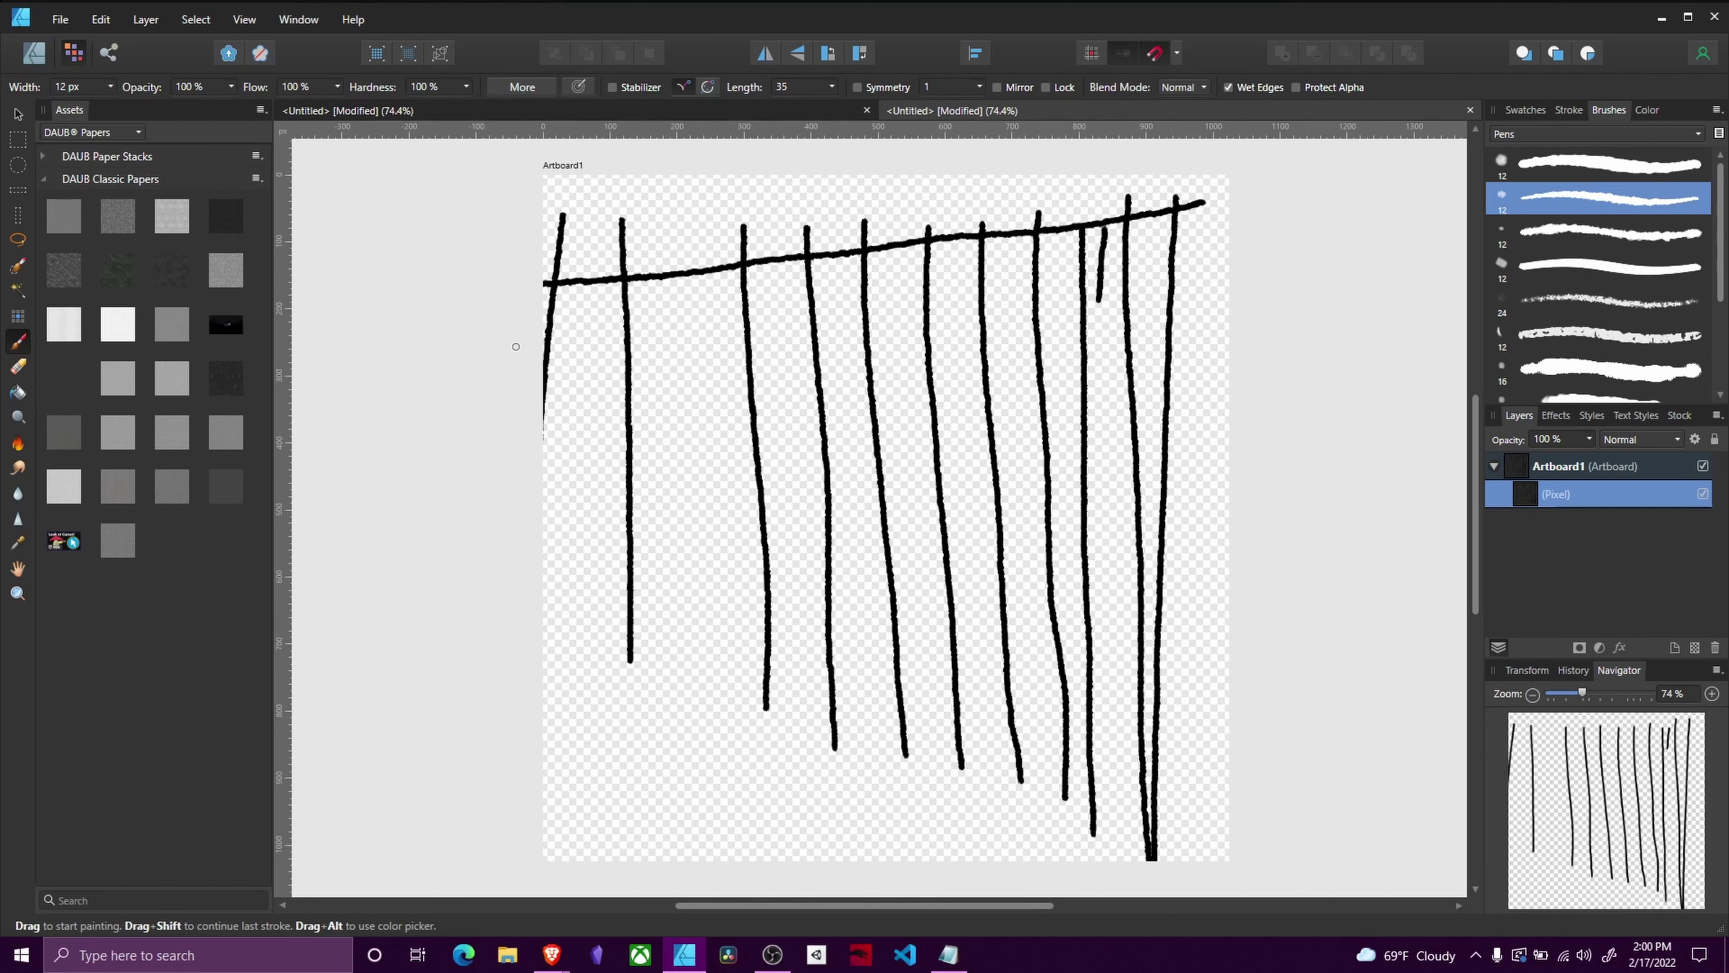
mouse_move(519, 344)
mouse_down()
mouse_move(926, 291)
mouse_move(1236, 222)
mouse_up()
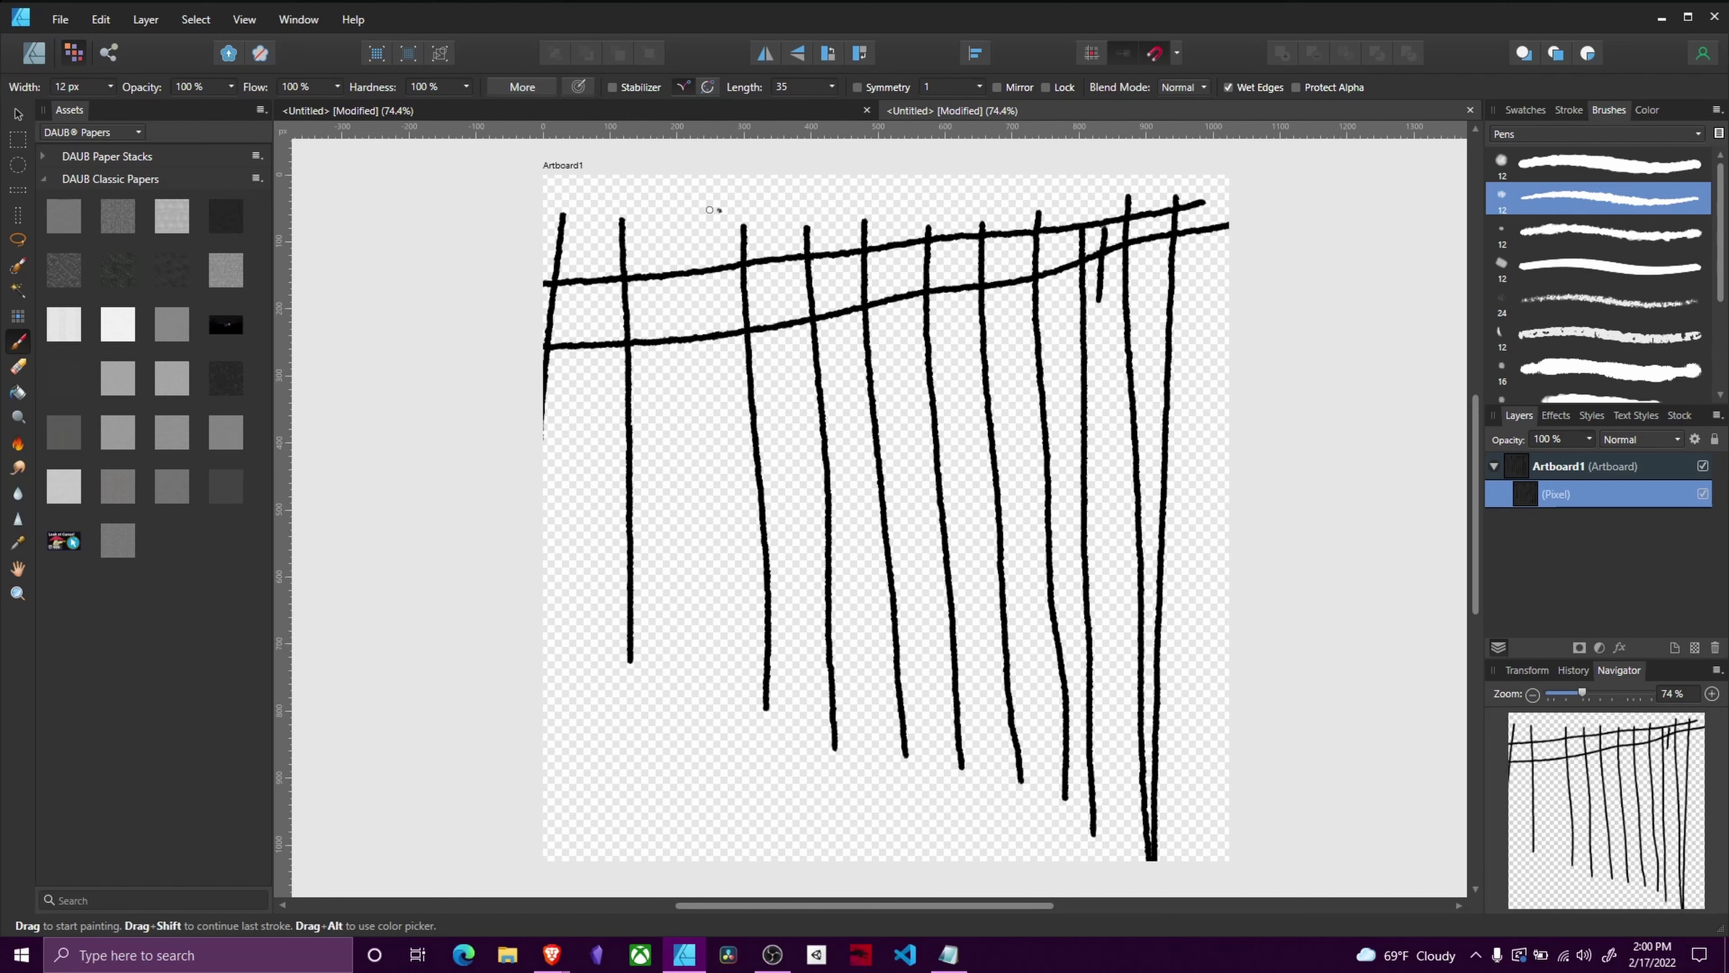
drag(504, 428, 1236, 398)
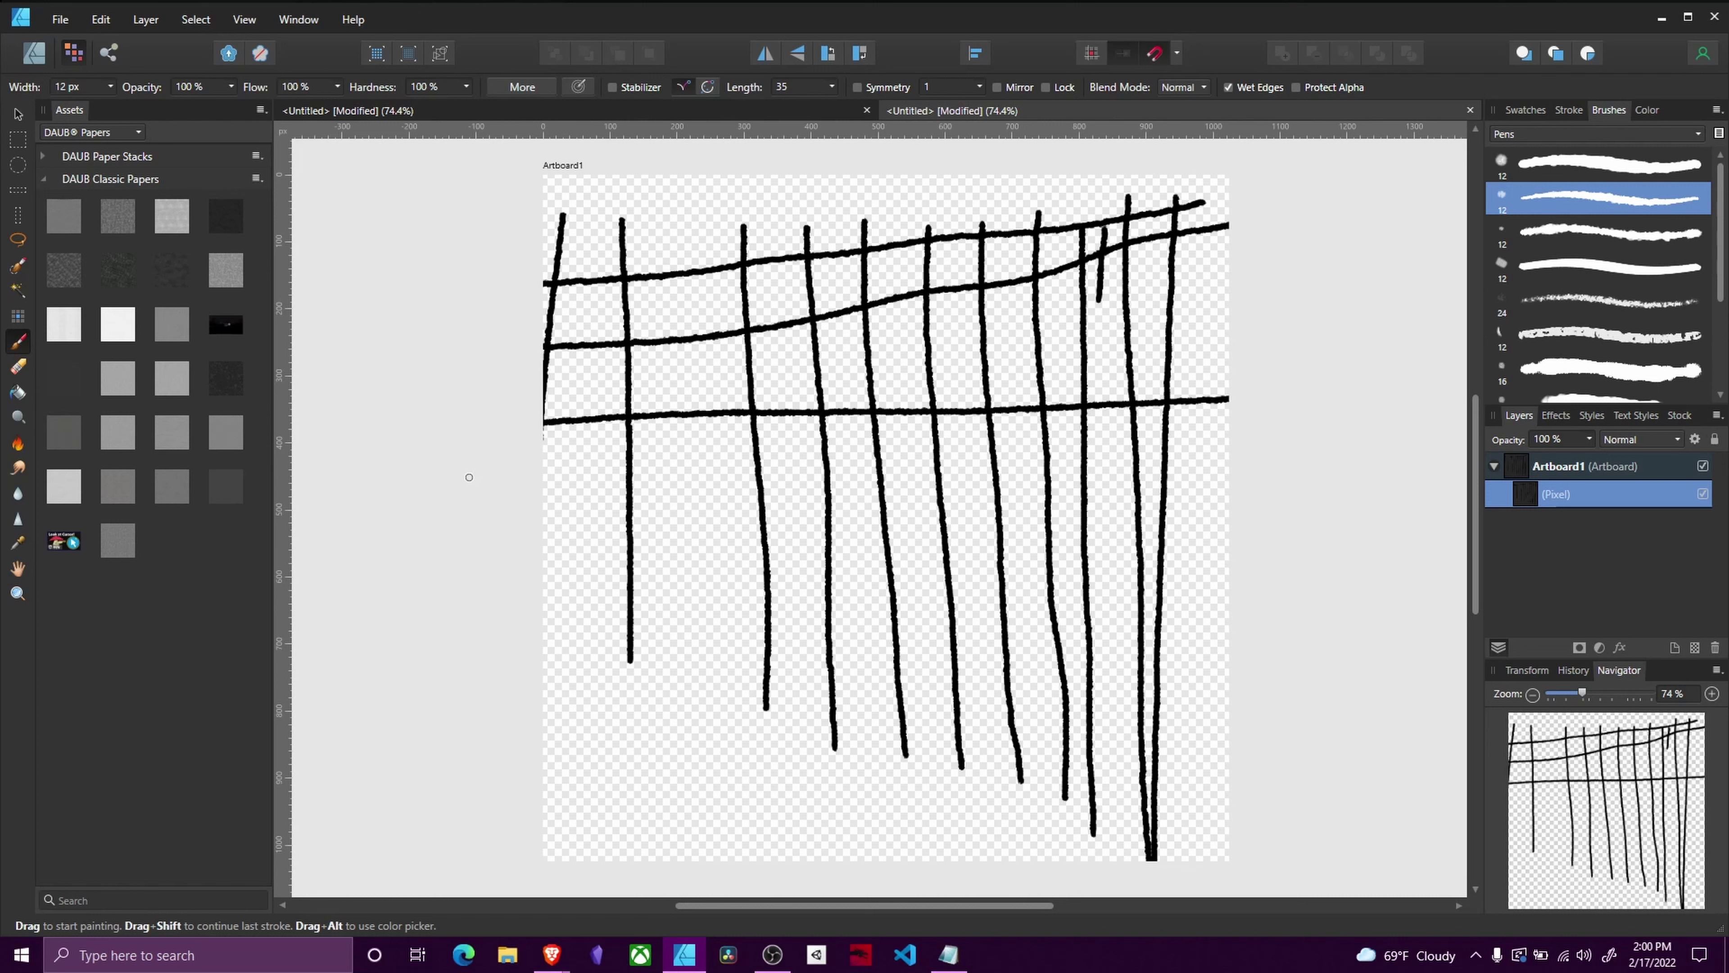
drag(474, 477, 1236, 448)
drag(541, 549, 1235, 560)
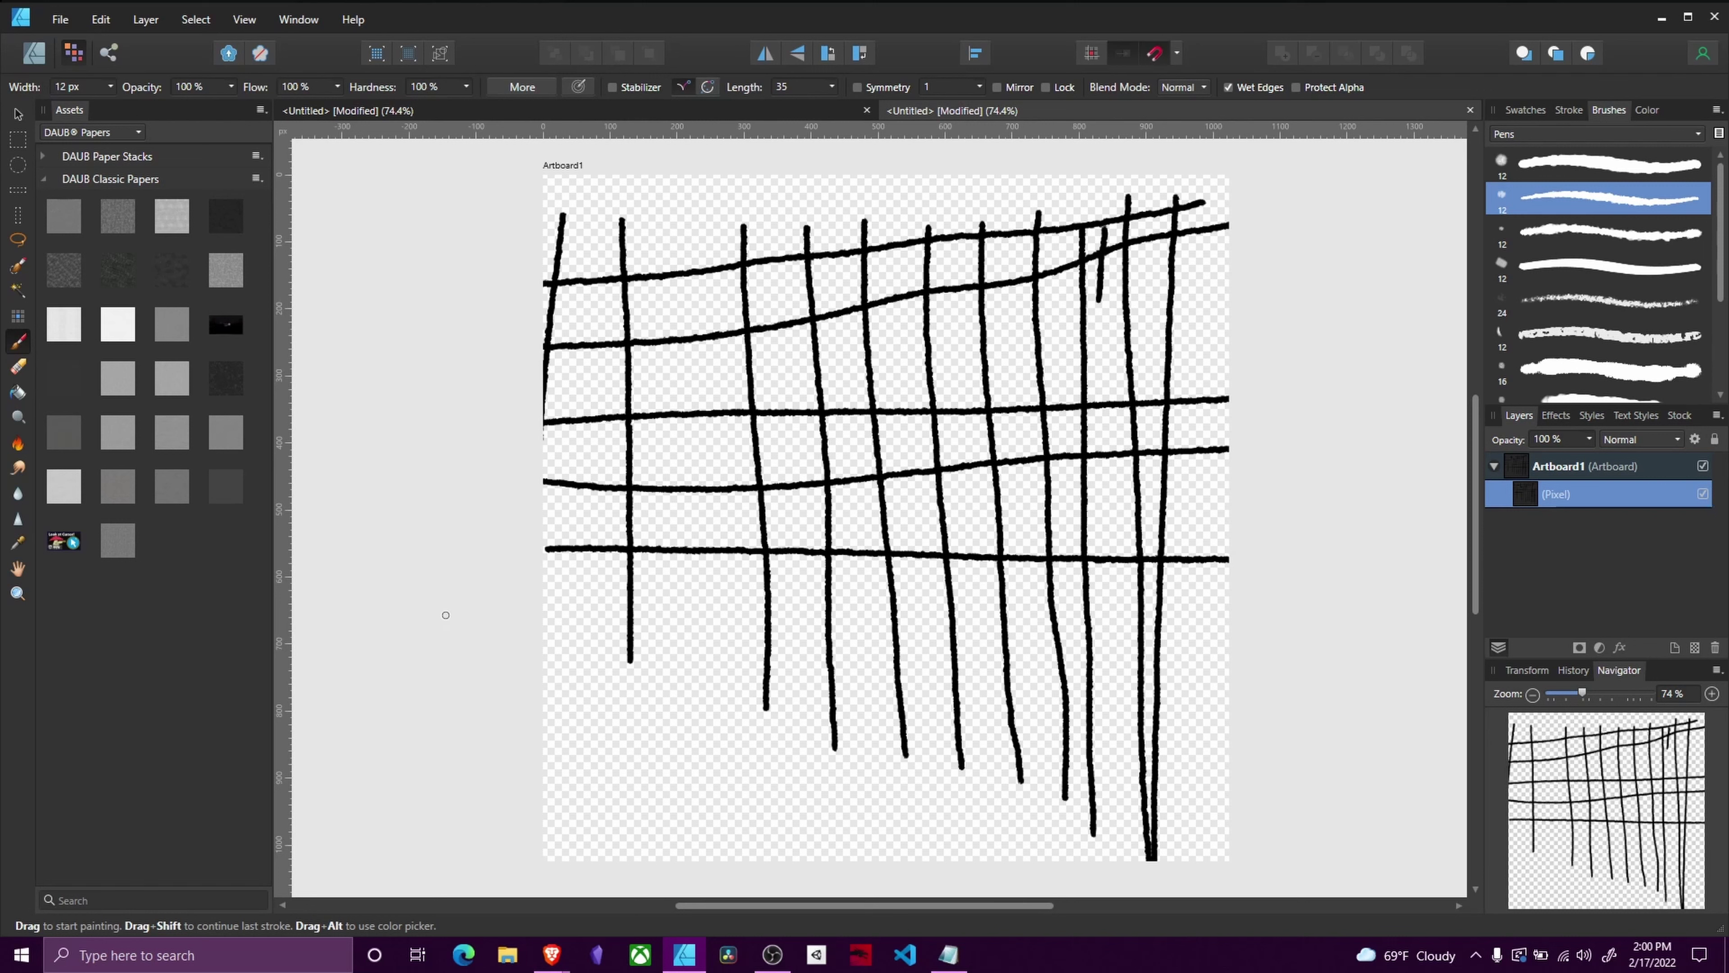
Step: Add six more long horizontal practice lines across the artboard, below and between the existing horizontal ones
drag(517, 616, 1246, 613)
drag(518, 641, 1246, 631)
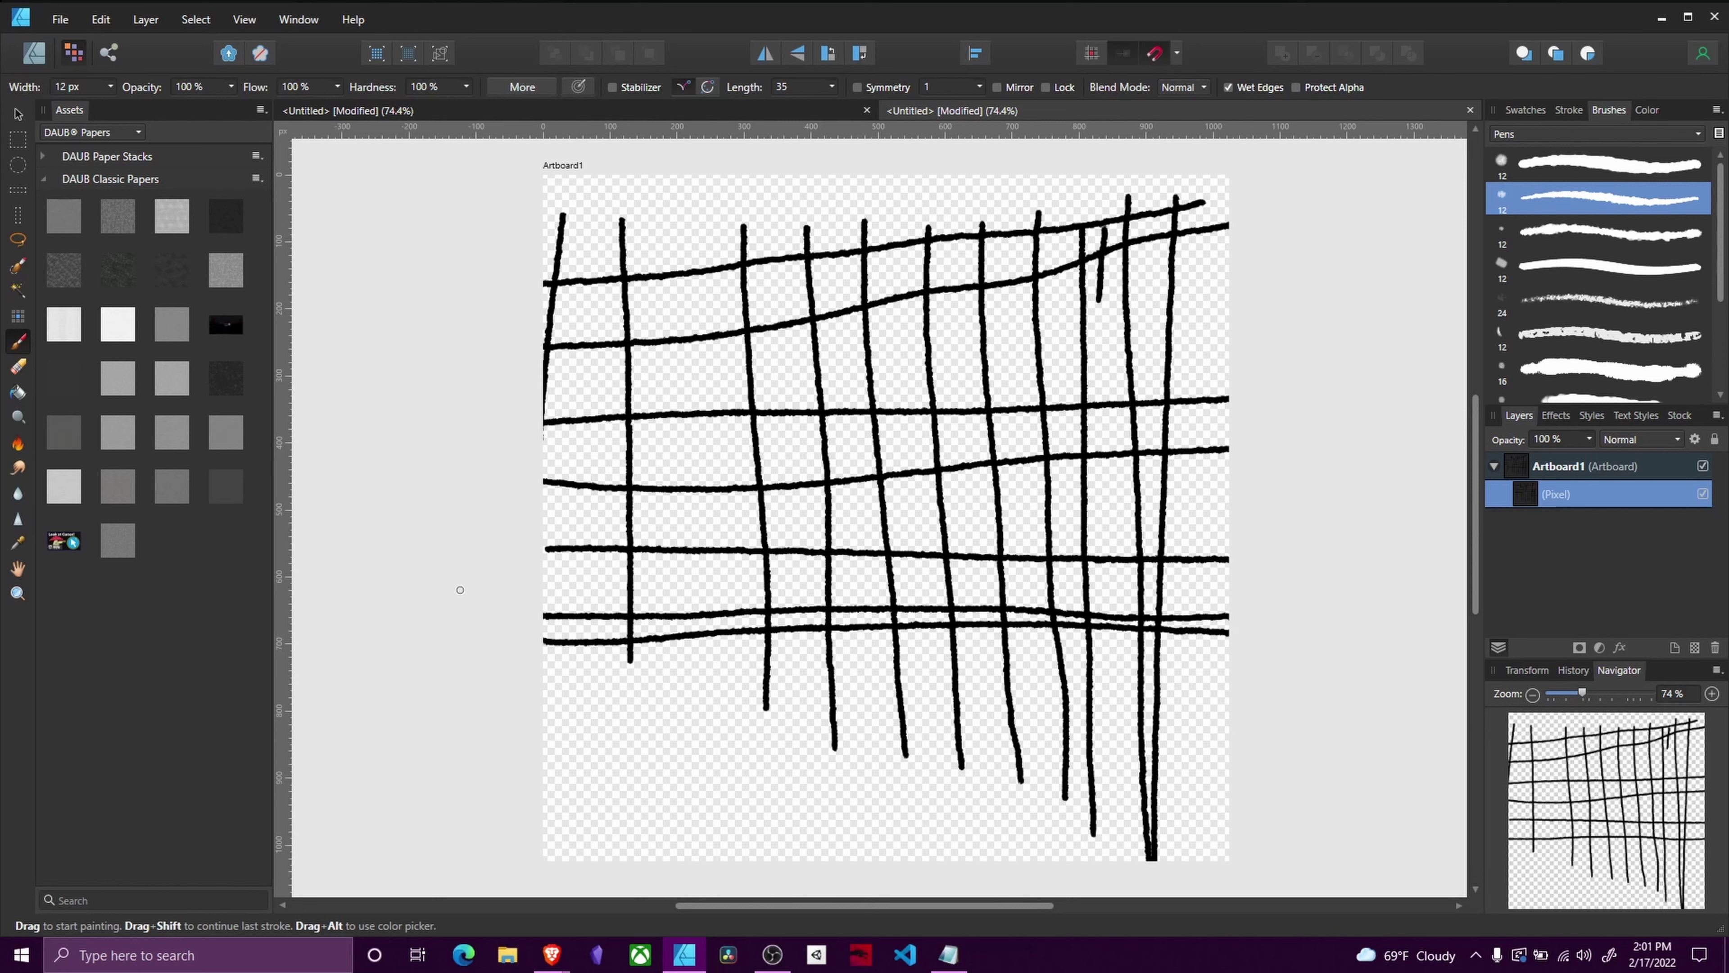
mouse_move(460, 589)
mouse_down()
mouse_move(917, 588)
mouse_move(1335, 555)
mouse_up()
drag(534, 530, 1253, 530)
drag(531, 454, 1293, 440)
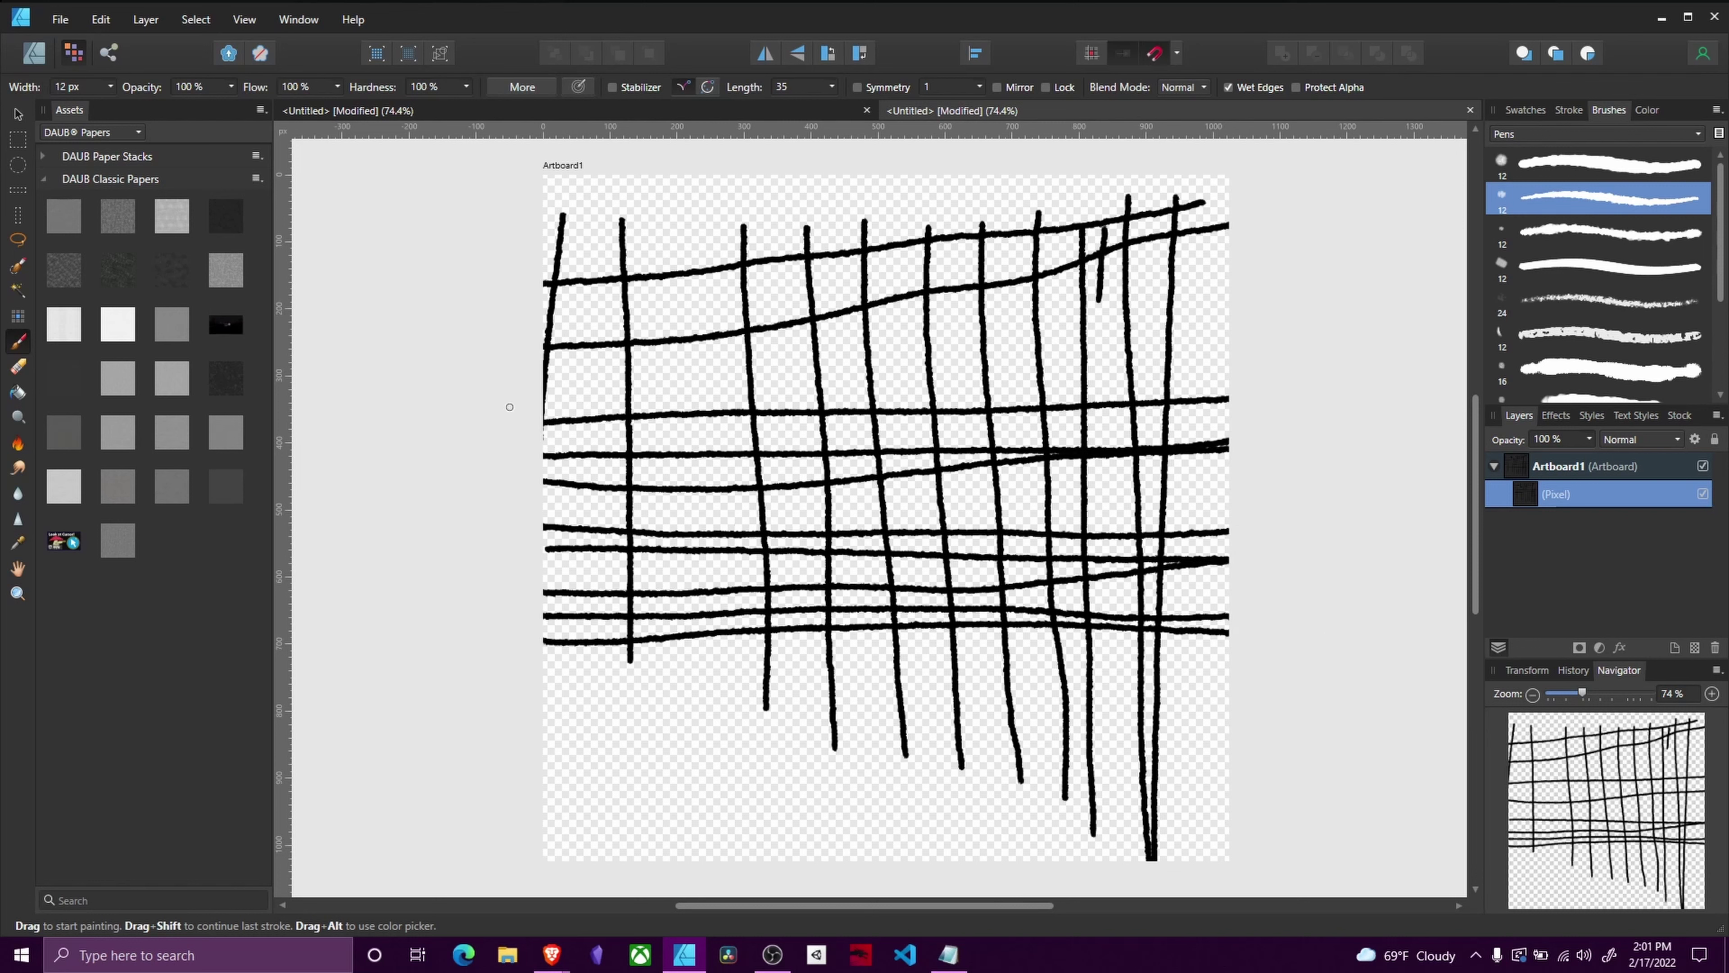
drag(509, 407, 1259, 388)
Step: Undo all the horizontal and vertical practice lines until the artboard is empty
key(ctrl+z)
key(ctrl+z)
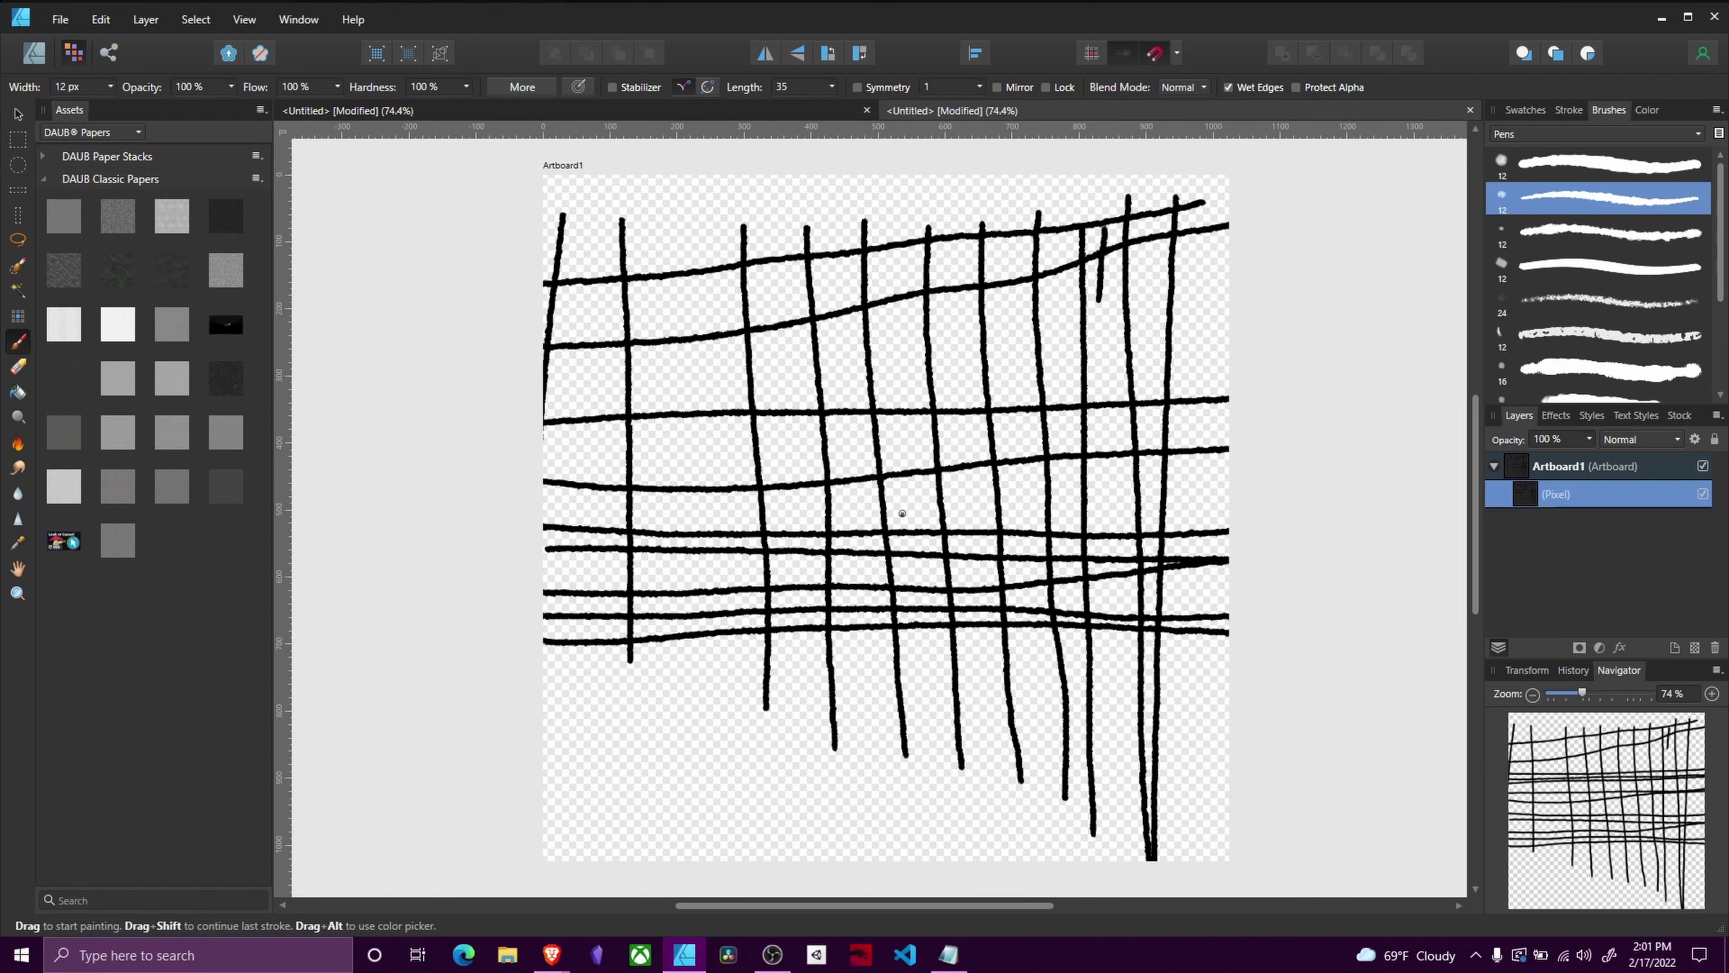
key(ctrl+z)
key(ctrl+z)
key(ctrl+z)
key(ctrl+z)
key(ctrl+z)
key(ctrl+z)
key(ctrl+z)
key(ctrl+z)
key(ctrl+z)
key(ctrl+z)
key(ctrl+z)
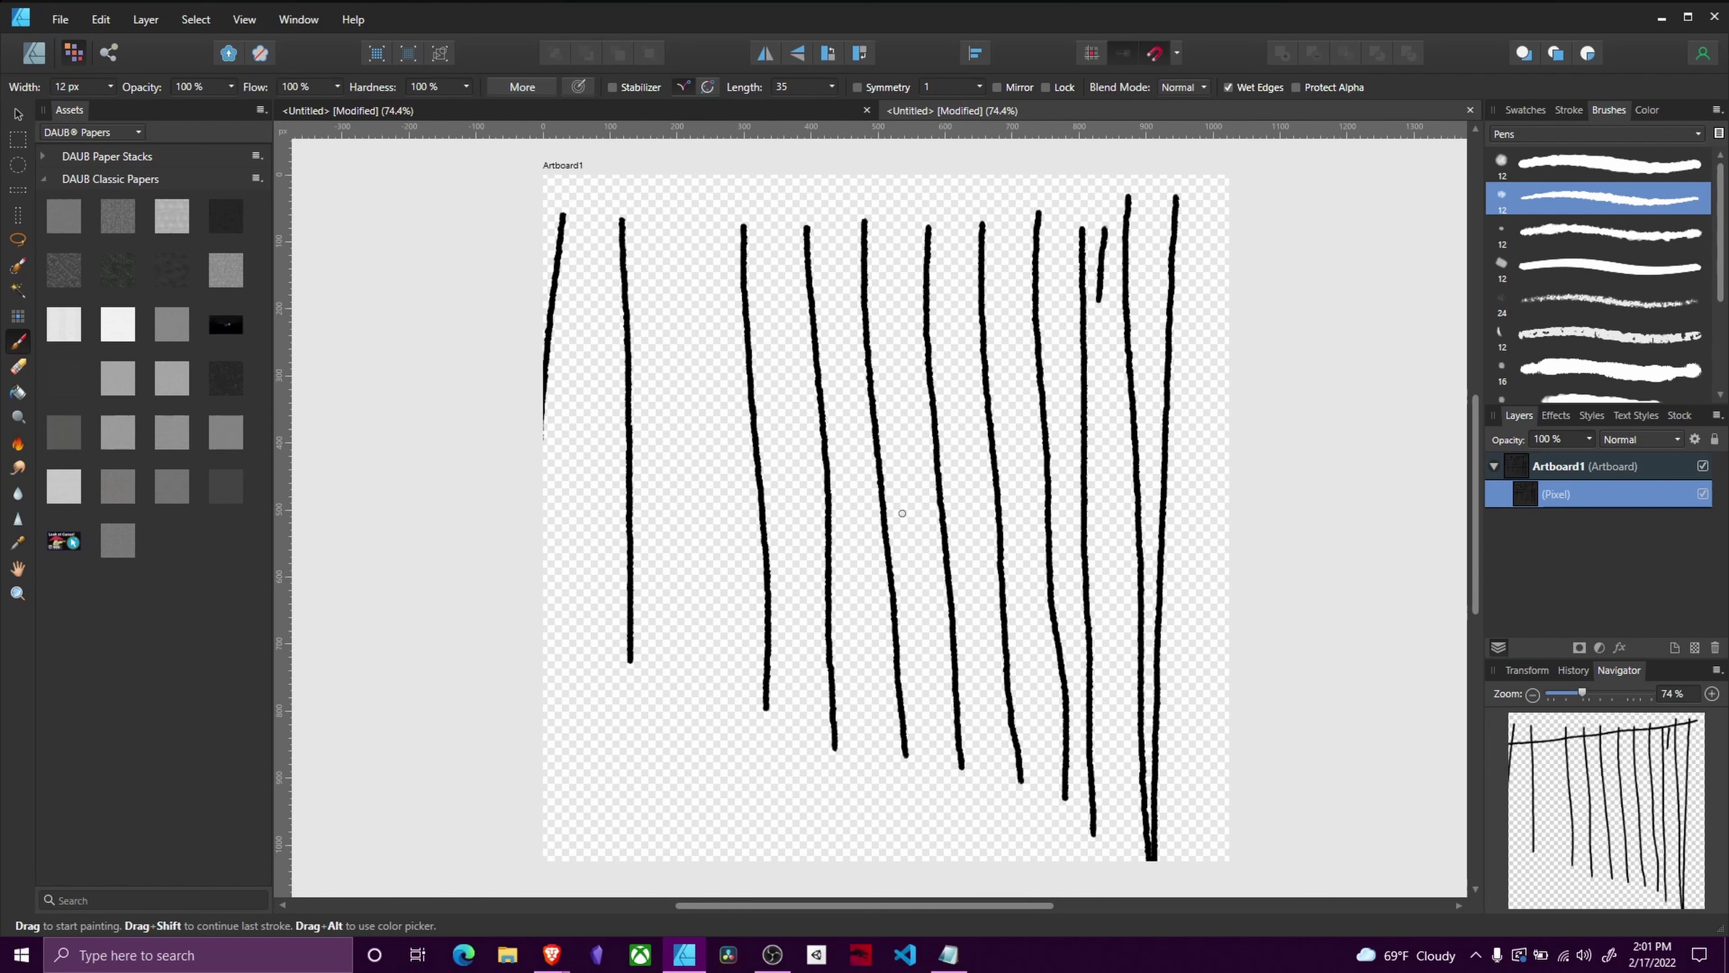
key(ctrl+z)
key(ctrl+z)
key(ctrl+z)
key(ctrl+z)
key(ctrl+z)
key(ctrl+z)
key(ctrl+z)
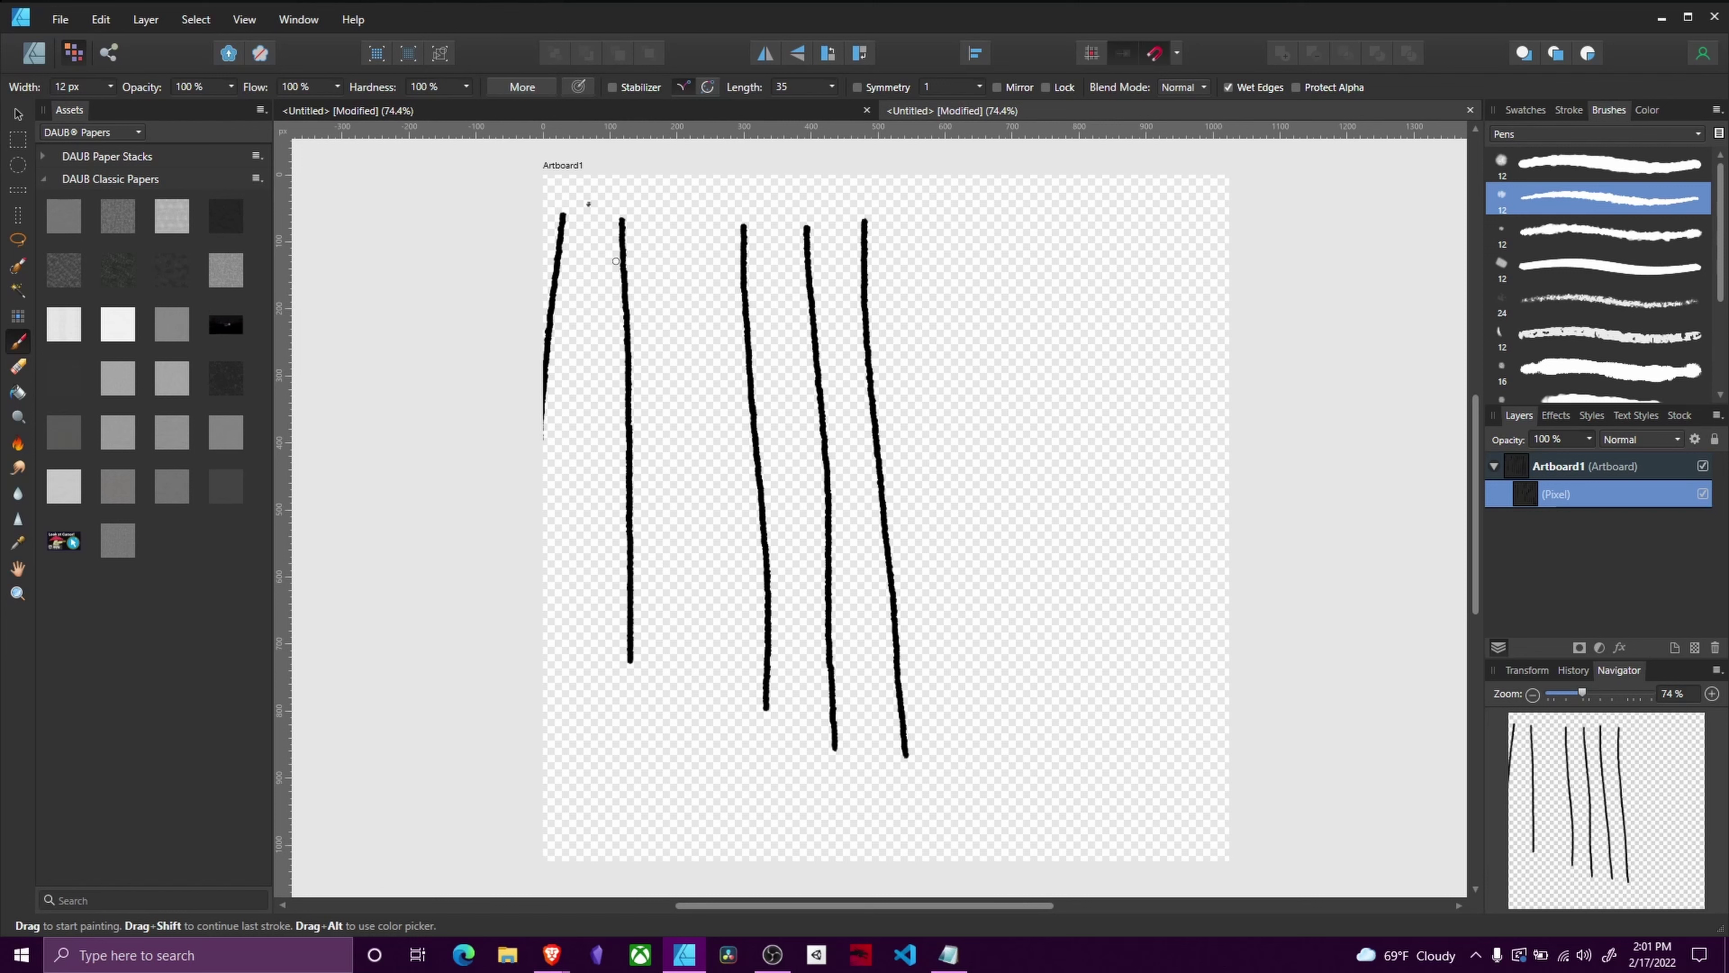
key(ctrl+z)
key(ctrl+z)
key(ctrl+z)
key(ctrl+z)
key(ctrl+z)
Step: Practise freehand circles and ovals of varying size, drawing nine of them in three rows of three
mouse_move(624, 247)
mouse_down()
mouse_move(596, 267)
mouse_move(630, 298)
mouse_move(670, 281)
mouse_move(658, 258)
mouse_move(589, 243)
mouse_up()
mouse_move(784, 250)
mouse_down()
mouse_move(730, 295)
mouse_move(815, 328)
mouse_move(838, 273)
mouse_move(768, 257)
mouse_up()
mouse_move(965, 242)
mouse_down()
mouse_move(884, 278)
mouse_move(926, 331)
mouse_move(1037, 288)
mouse_move(947, 250)
mouse_up()
mouse_move(692, 346)
mouse_down()
mouse_move(651, 350)
mouse_move(702, 419)
mouse_move(657, 357)
mouse_up()
mouse_move(877, 353)
mouse_down()
mouse_move(813, 351)
mouse_move(909, 407)
mouse_move(843, 348)
mouse_up()
mouse_move(1033, 342)
mouse_down()
mouse_move(963, 359)
mouse_move(970, 425)
mouse_move(1058, 404)
mouse_move(1036, 344)
mouse_move(1000, 340)
mouse_up()
mouse_move(666, 441)
mouse_down()
mouse_move(582, 531)
mouse_move(769, 540)
mouse_move(653, 434)
mouse_move(613, 466)
mouse_up()
mouse_move(890, 449)
mouse_down()
mouse_move(910, 444)
mouse_move(839, 452)
mouse_up()
mouse_move(1103, 461)
mouse_down()
mouse_move(996, 542)
mouse_move(1131, 540)
mouse_move(1031, 459)
mouse_up()
Step: Undo all the practice circles and ovals to clear the artboard
key(ctrl+z)
key(ctrl+z)
key(ctrl+z)
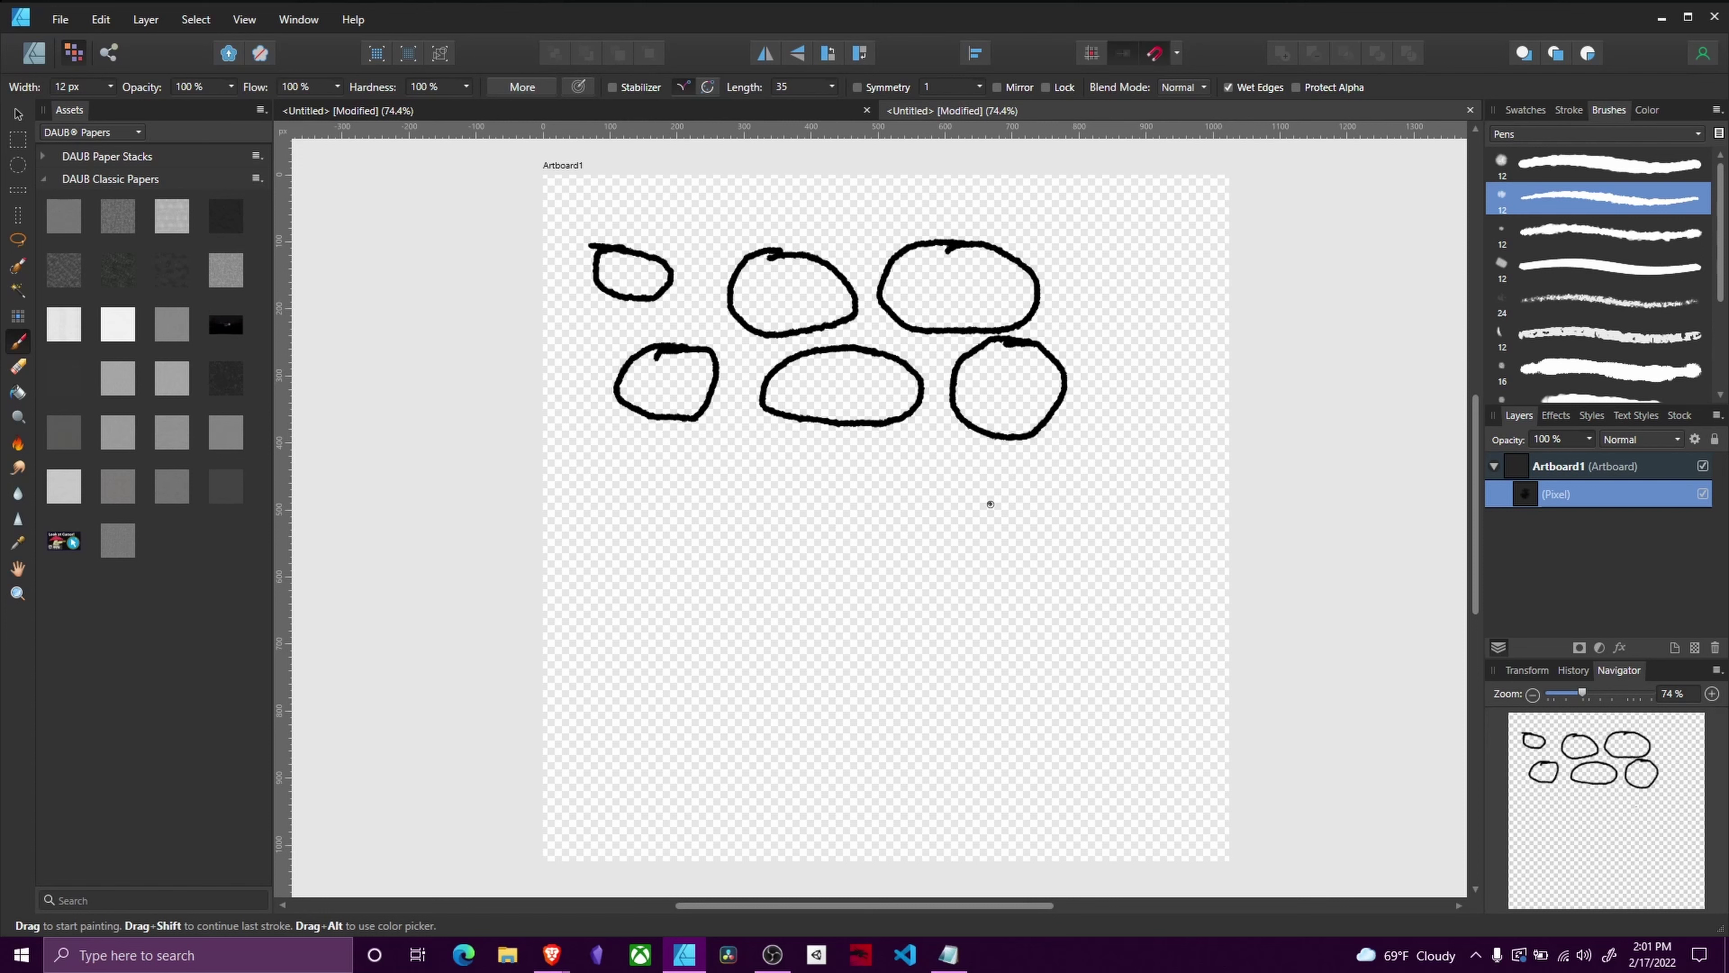
key(ctrl+z)
key(ctrl+z)
key(ctrl+z)
key(ctrl+z)
key(ctrl+z)
key(ctrl+z)
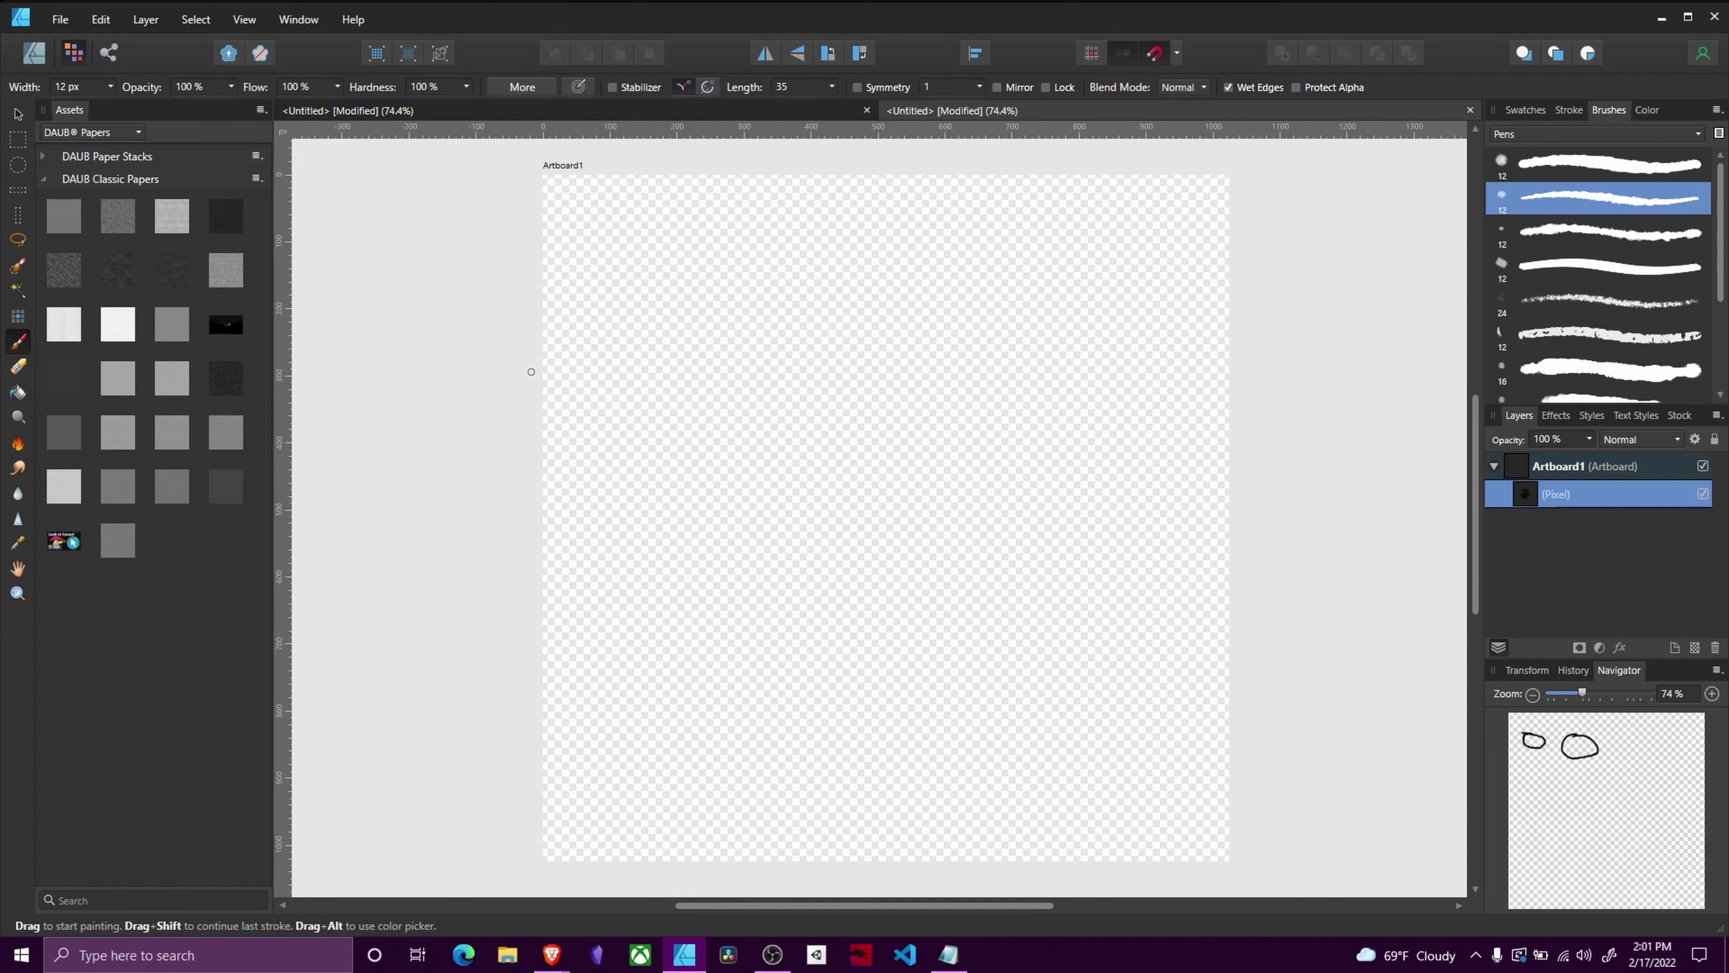
Step: Draw four practice strokes rising diagonally across the artboard's upper half and undo them
mouse_move(531, 371)
mouse_down()
mouse_move(594, 333)
mouse_move(852, 312)
mouse_up()
mouse_move(616, 425)
mouse_down()
mouse_move(624, 387)
mouse_move(755, 345)
mouse_up()
mouse_move(682, 486)
mouse_down()
mouse_move(716, 420)
mouse_move(818, 379)
mouse_up()
mouse_move(756, 533)
mouse_down()
mouse_move(825, 435)
mouse_move(892, 420)
mouse_up()
key(ctrl+z)
key(ctrl+z)
key(ctrl+z)
key(ctrl+z)
click(794, 566)
click(617, 540)
Step: Draw four long sweeping arcs rising from the artboard's left edge and undo them all
drag(545, 665, 1229, 392)
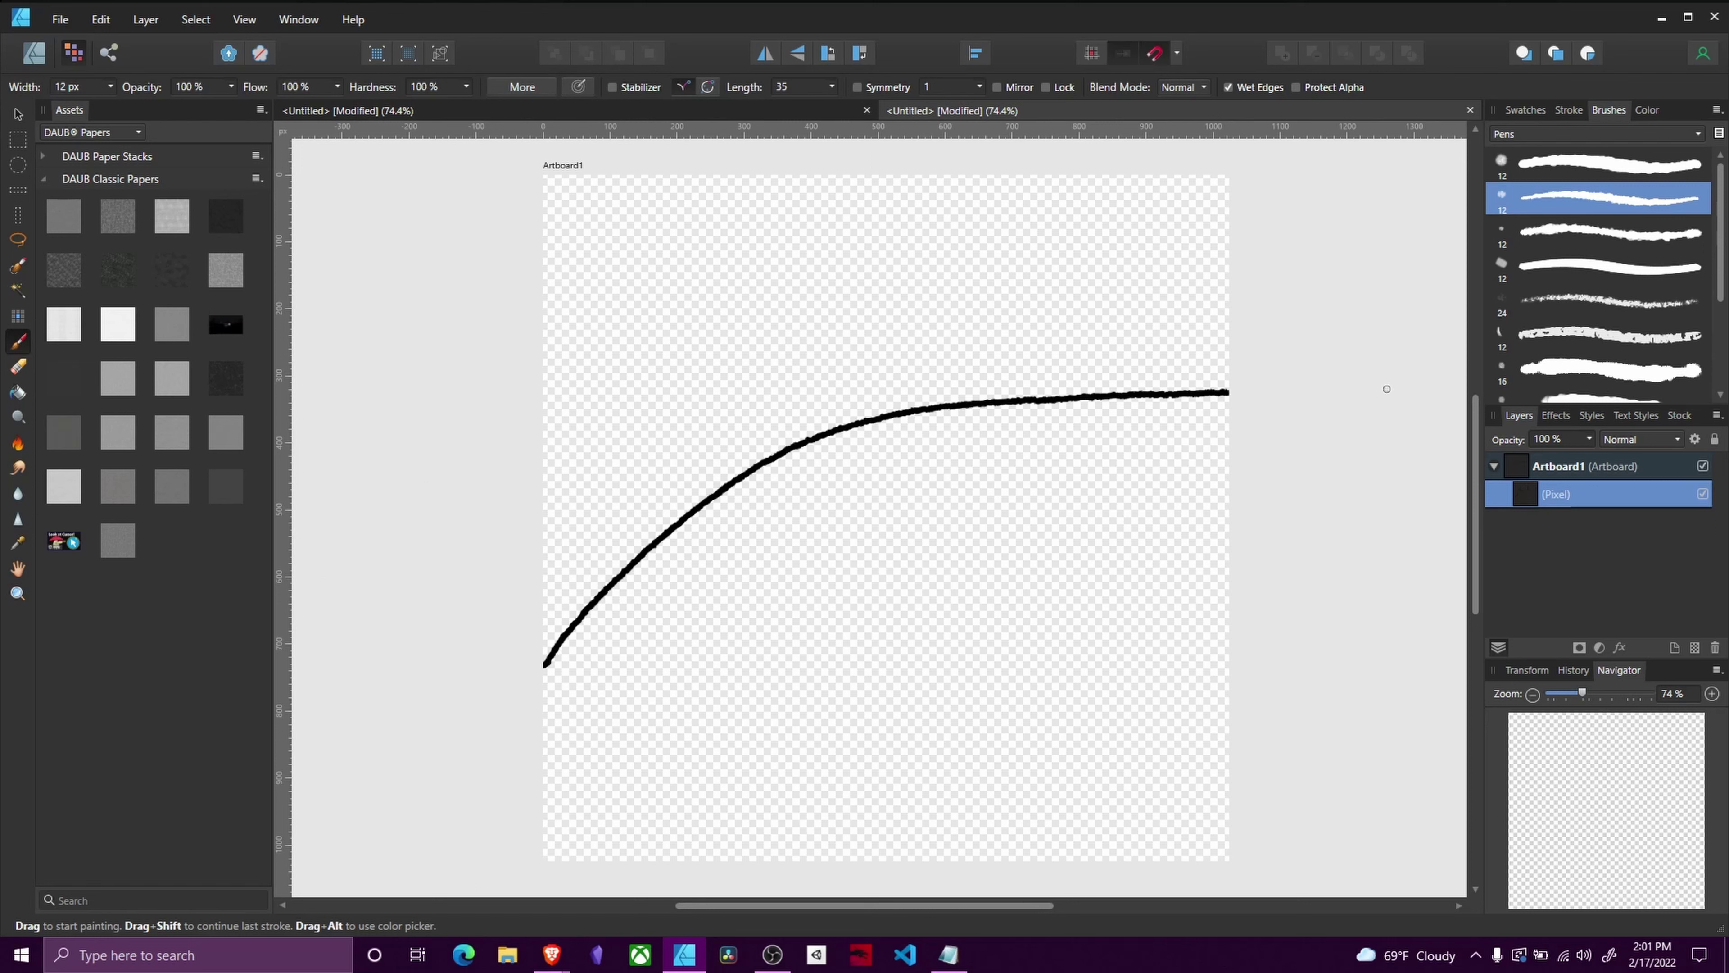
drag(543, 627, 1174, 284)
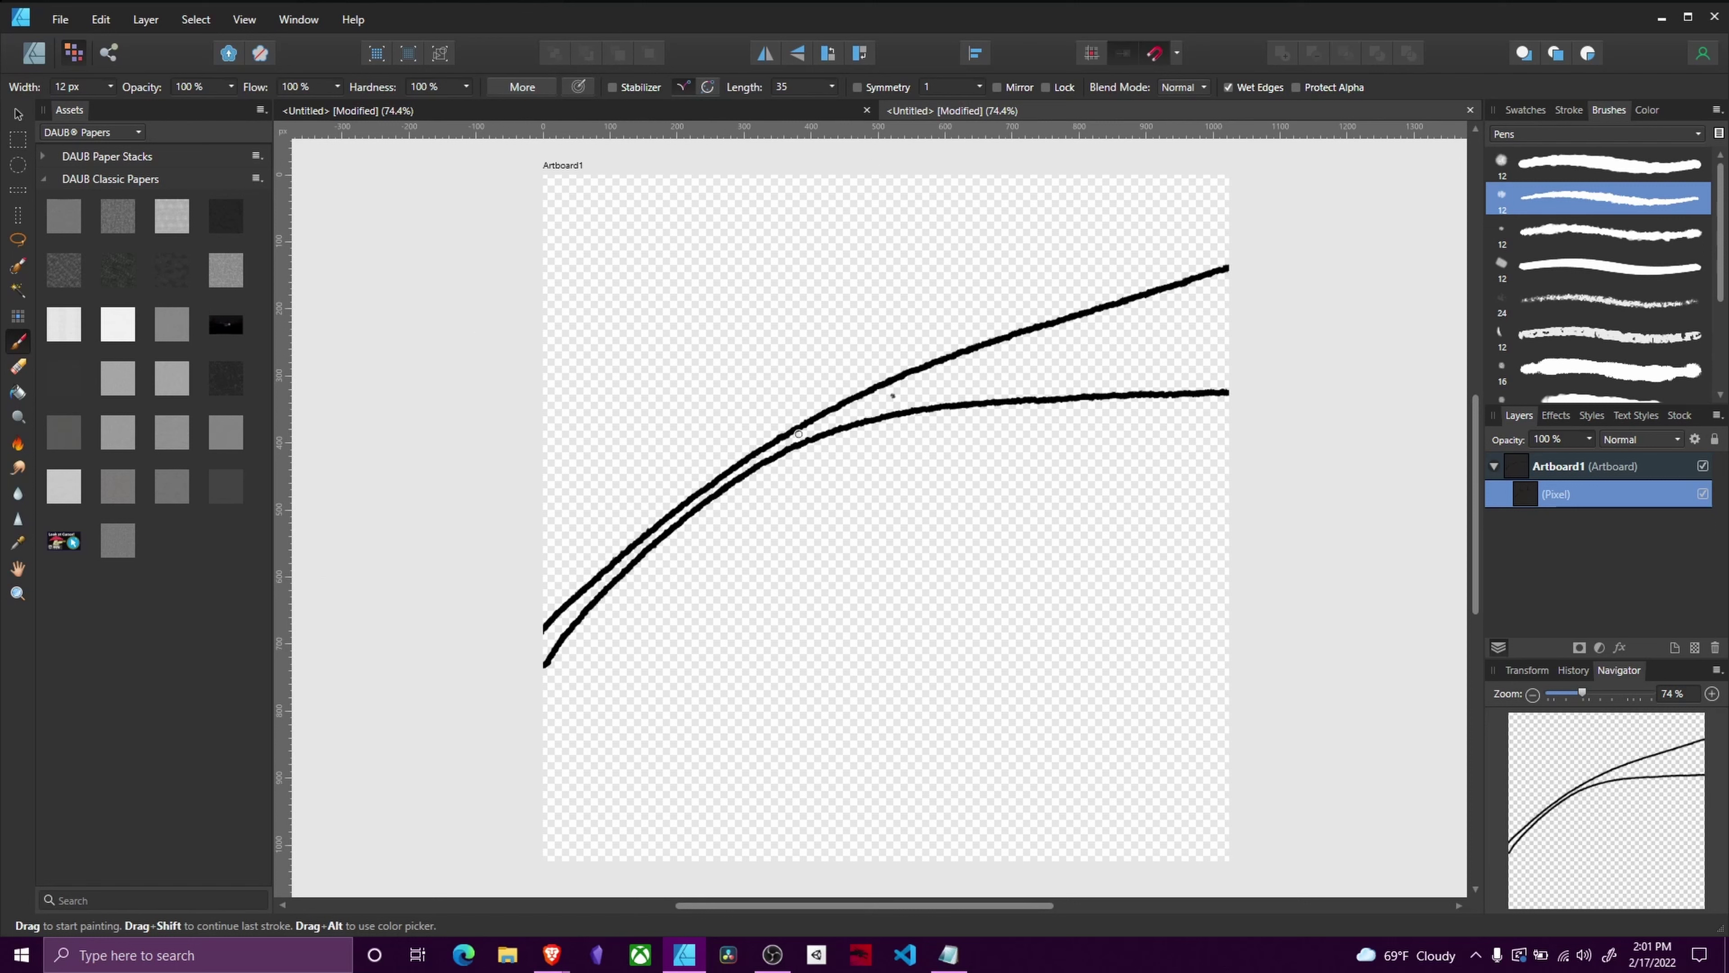
drag(543, 584, 1054, 318)
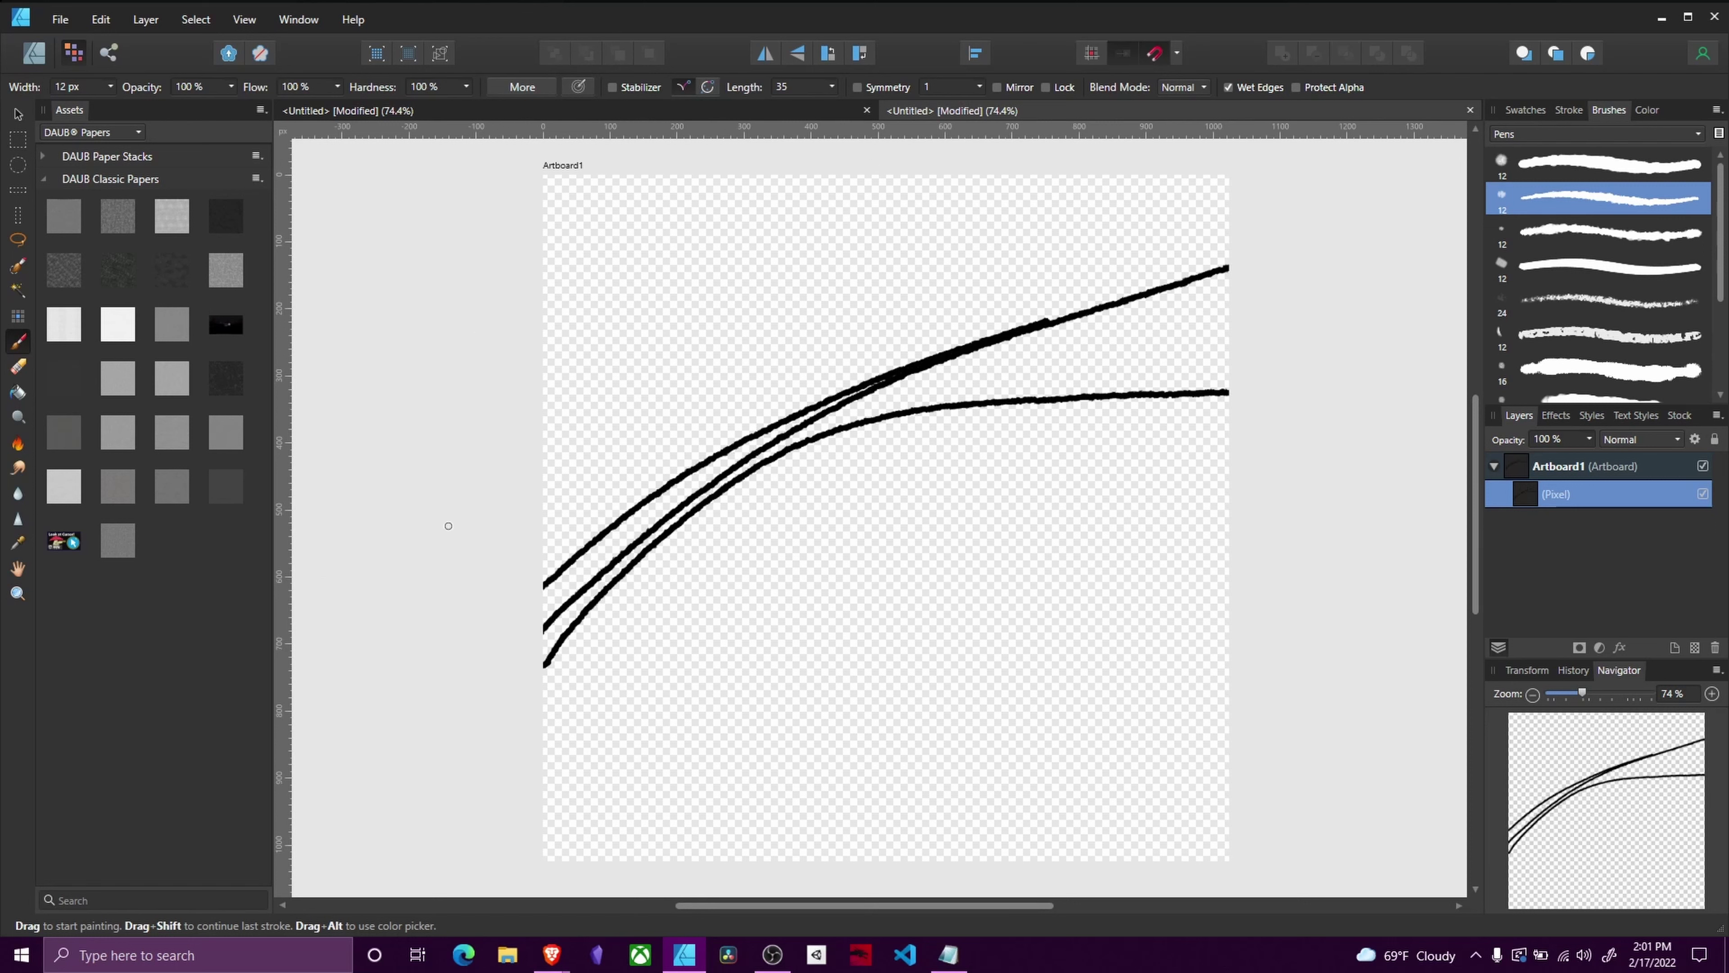
drag(448, 525, 1022, 168)
click(853, 190)
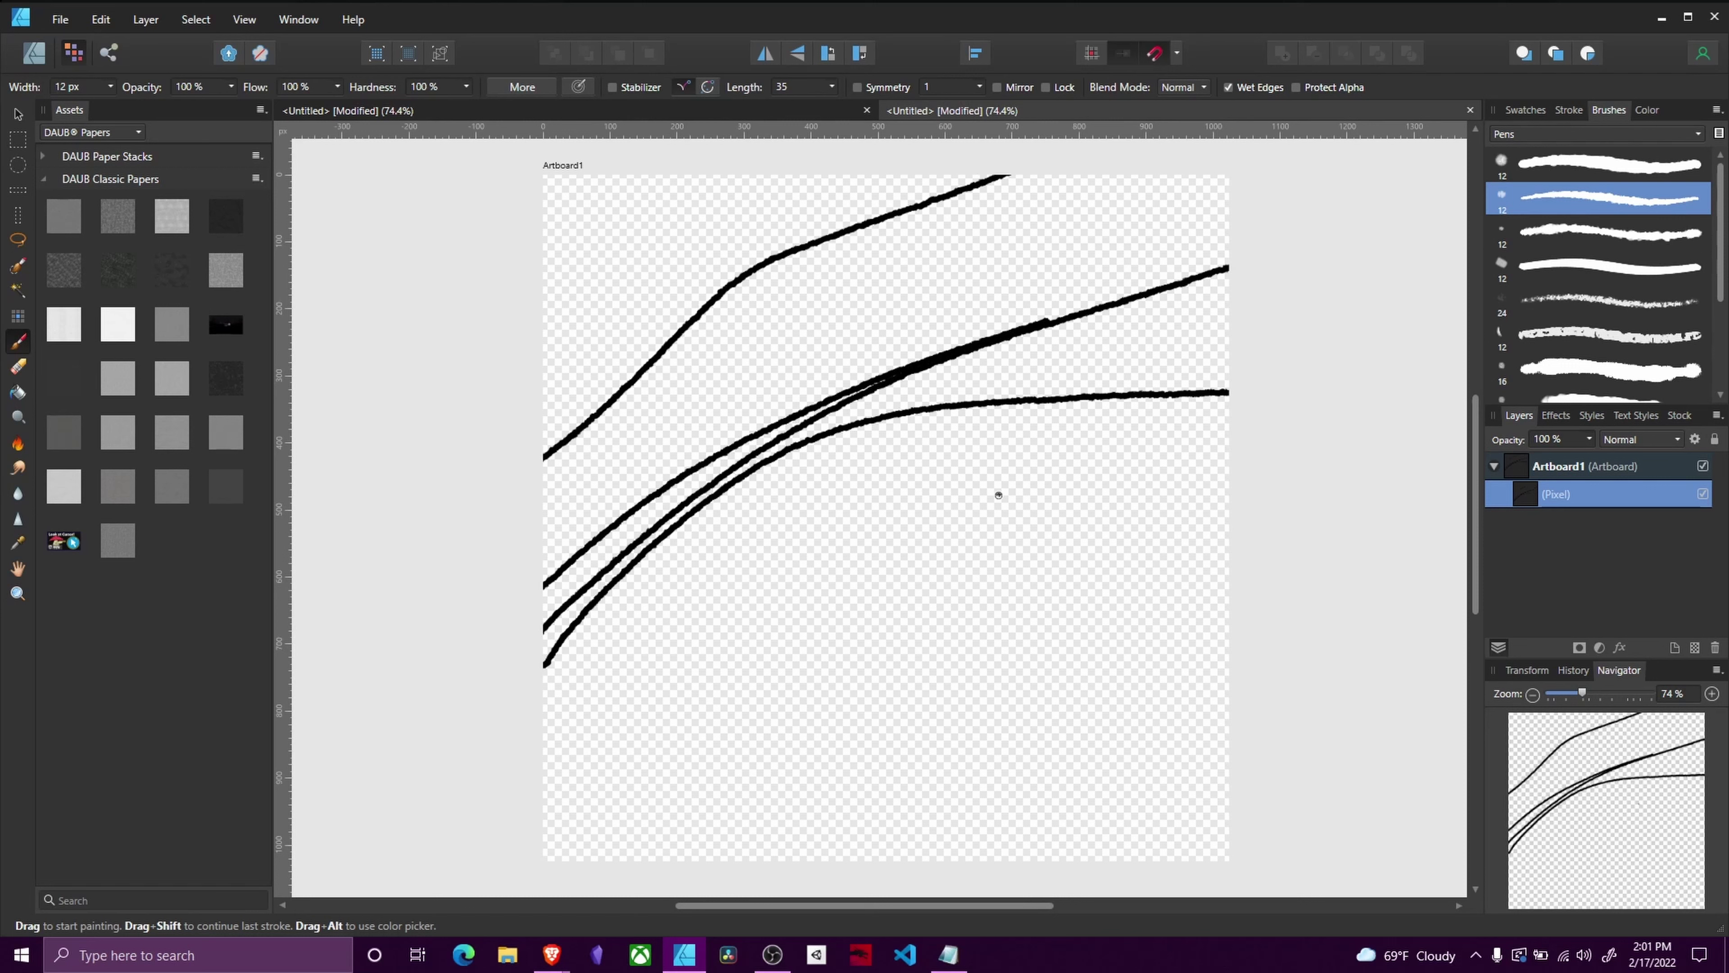
key(ctrl+z)
key(ctrl+z)
key(ctrl+z)
key(ctrl+z)
key(ctrl+z)
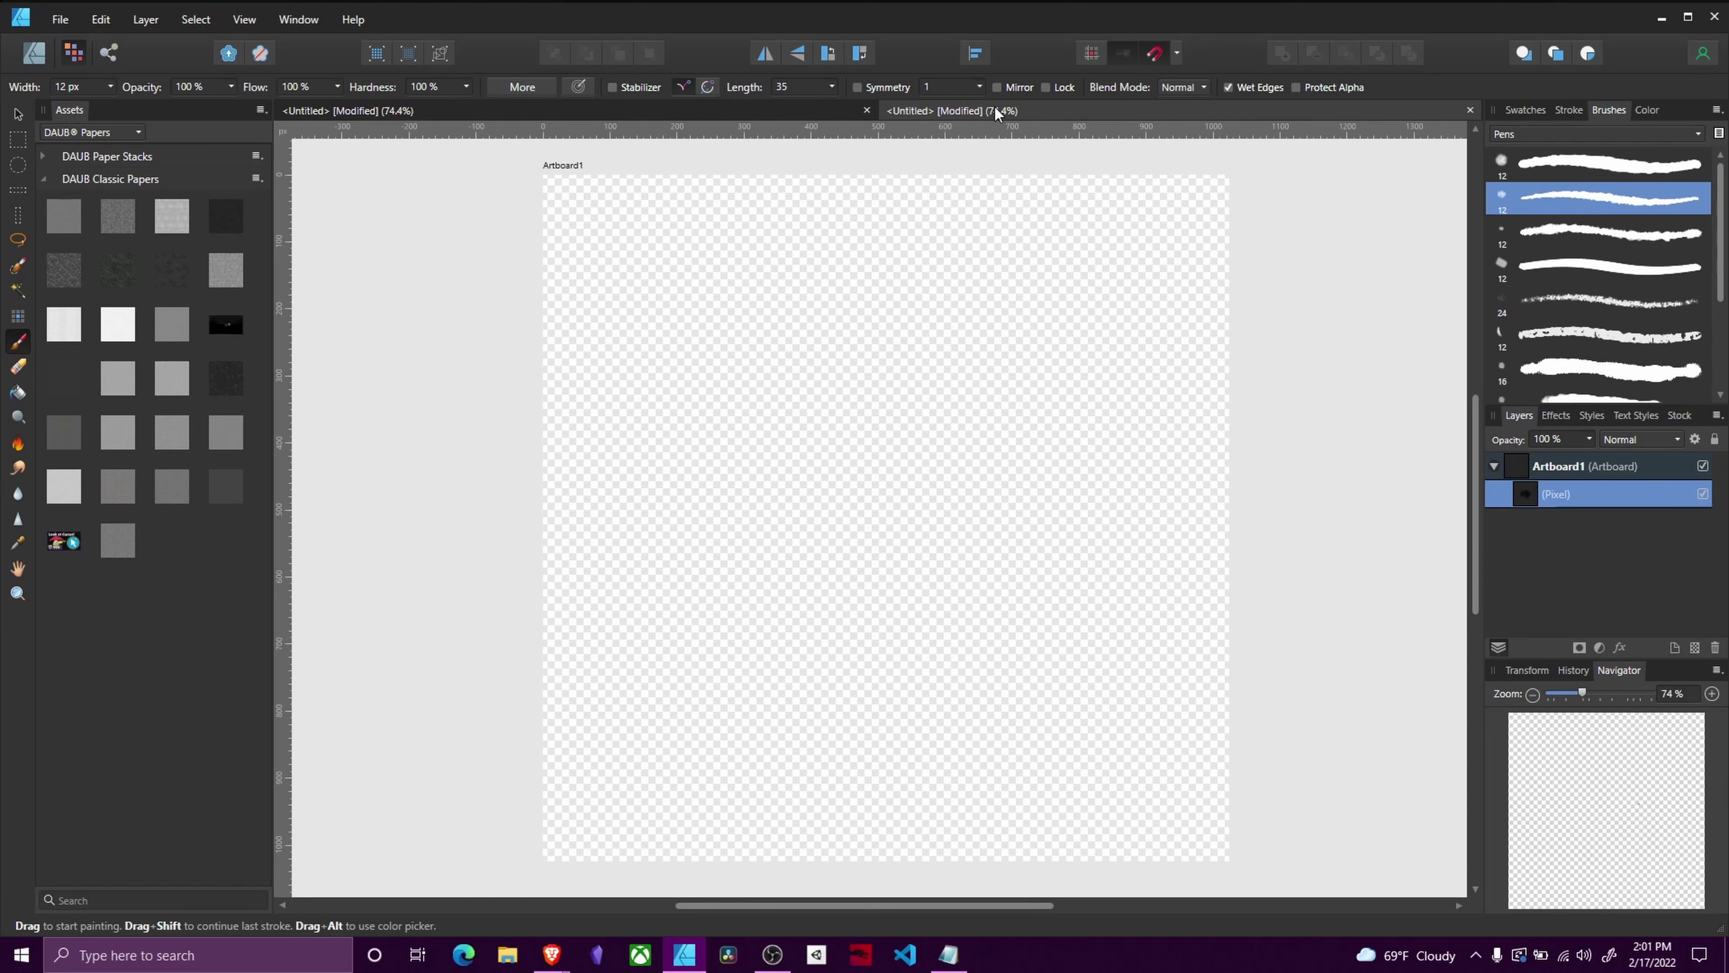
Step: Draw a few loose test strokes on the artboard and undo them
mouse_move(999, 305)
mouse_down()
mouse_move(913, 276)
mouse_move(1123, 769)
mouse_move(796, 218)
mouse_move(760, 267)
mouse_up()
mouse_move(1095, 374)
mouse_down()
mouse_move(834, 490)
mouse_move(1120, 350)
mouse_move(1001, 419)
mouse_up()
mouse_move(981, 359)
mouse_down()
mouse_move(826, 693)
mouse_move(953, 456)
mouse_move(929, 542)
mouse_up()
key(ctrl+z)
key(ctrl+z)
key(ctrl+z)
key(ctrl+z)
key(ctrl+z)
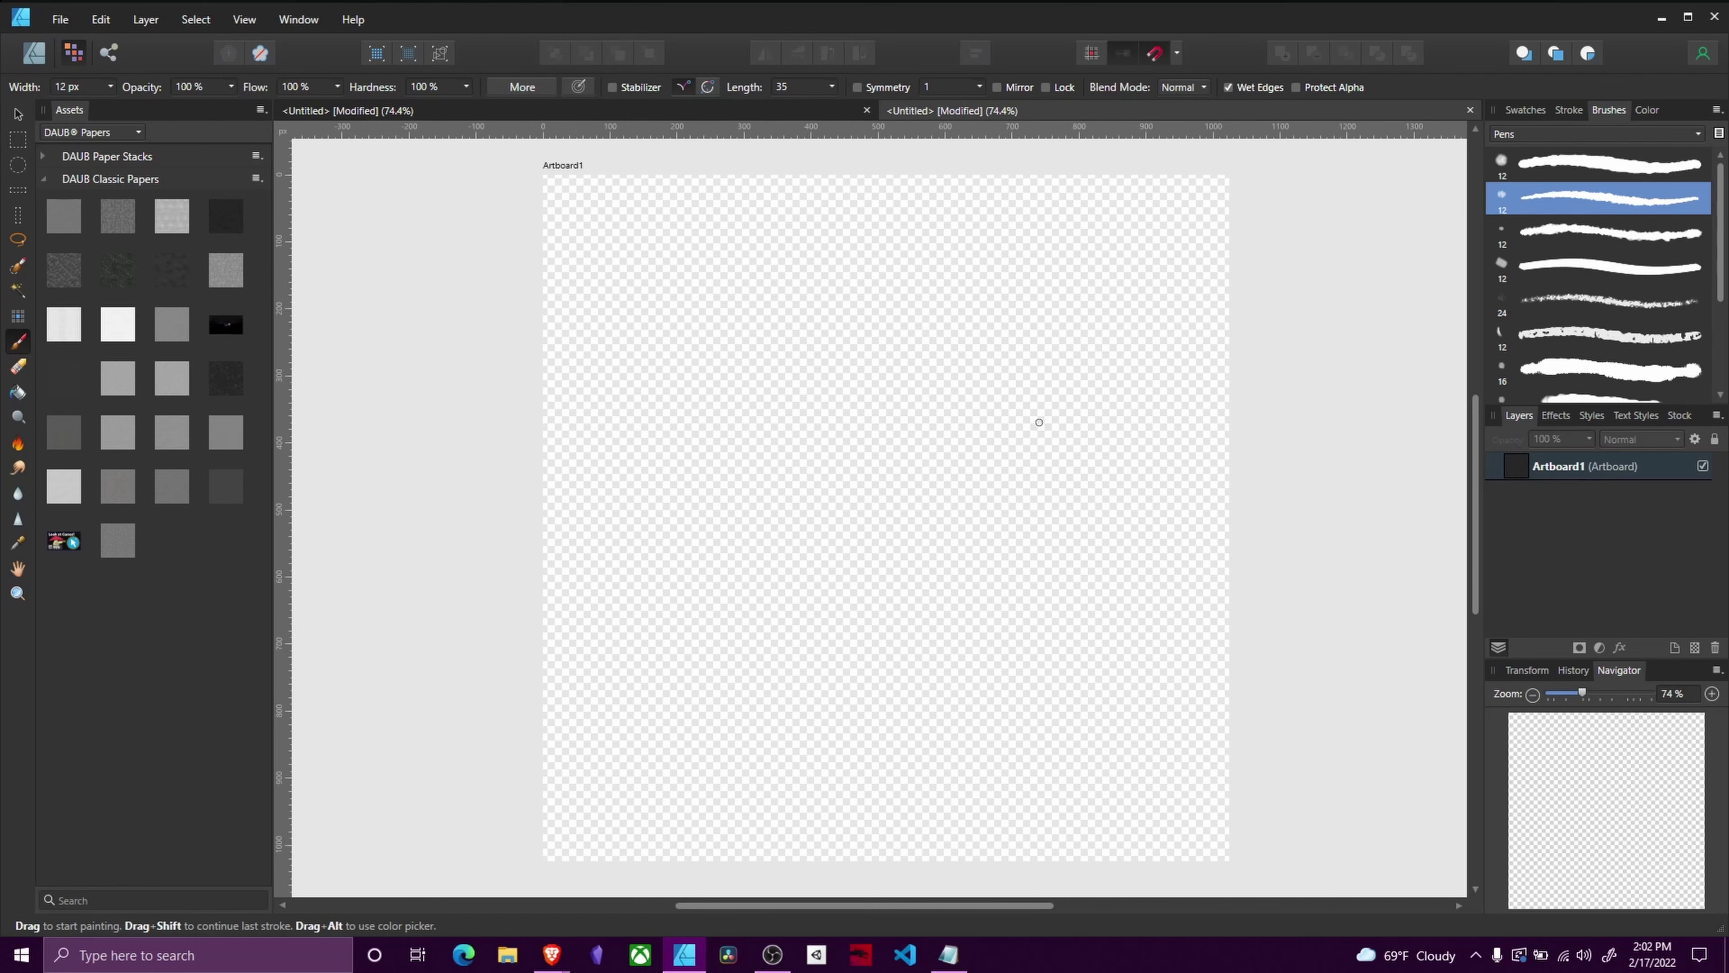
key(ctrl+shift+z)
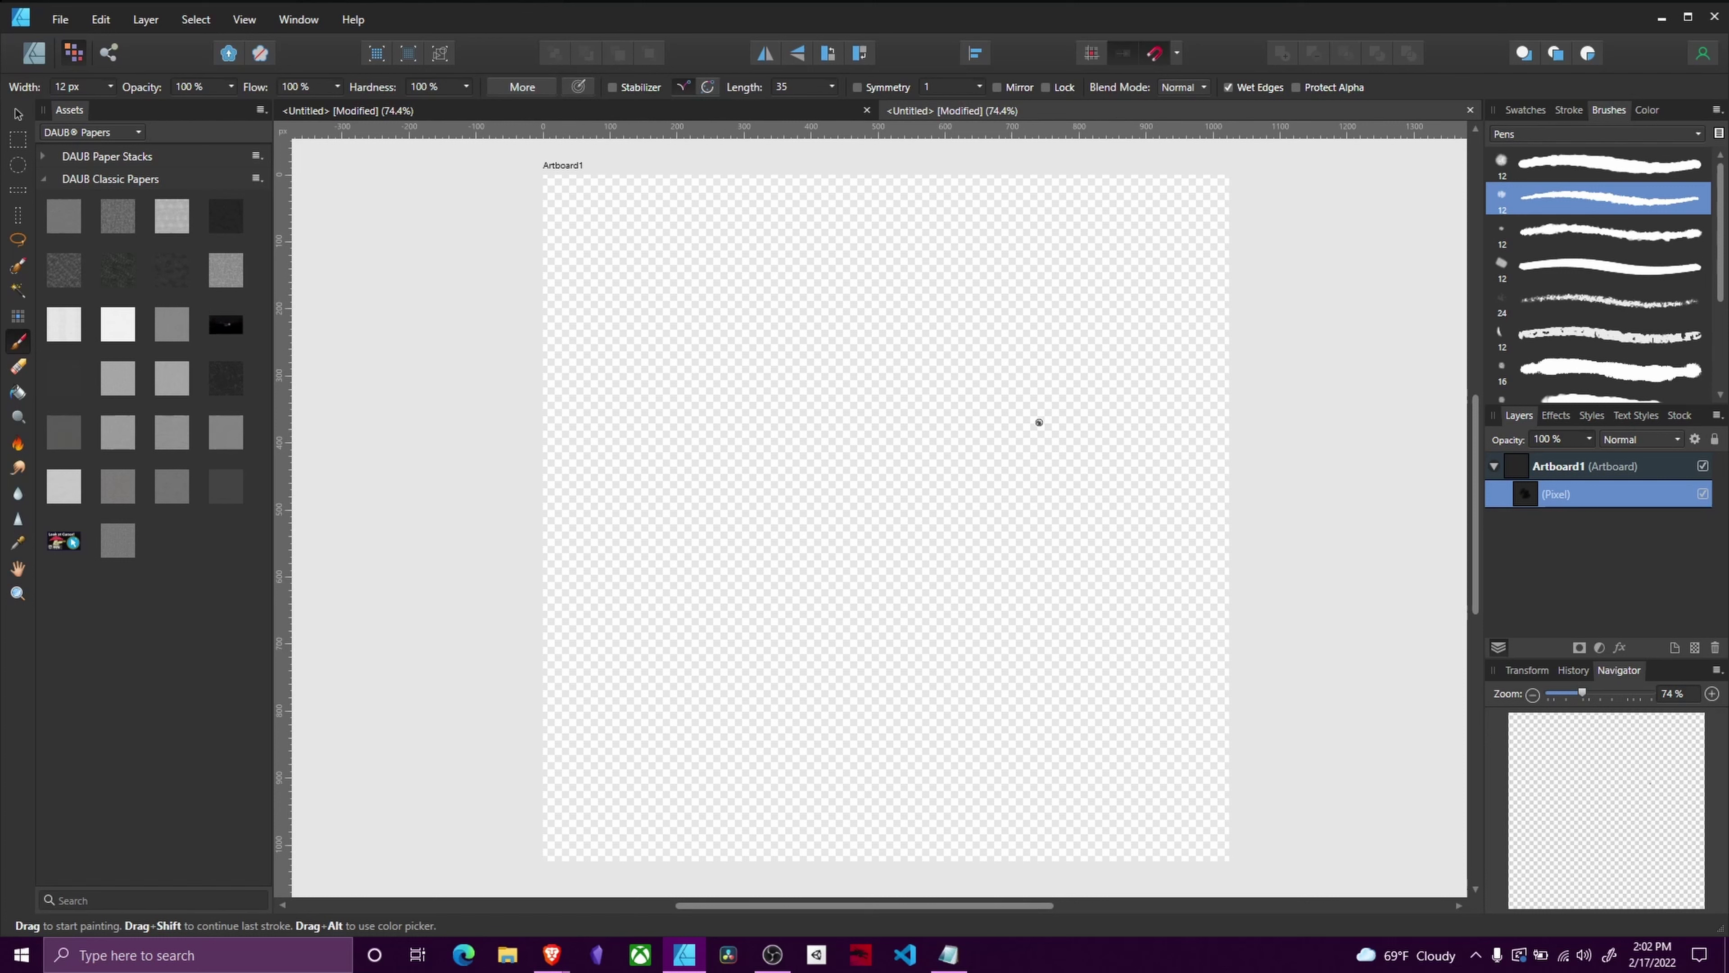
drag(909, 268, 894, 273)
key(ctrl+z)
Step: Draw two long curved strokes sweeping down to the left and undo them
mouse_move(731, 238)
mouse_down()
mouse_move(680, 256)
mouse_move(599, 347)
mouse_move(579, 449)
mouse_move(592, 555)
mouse_up()
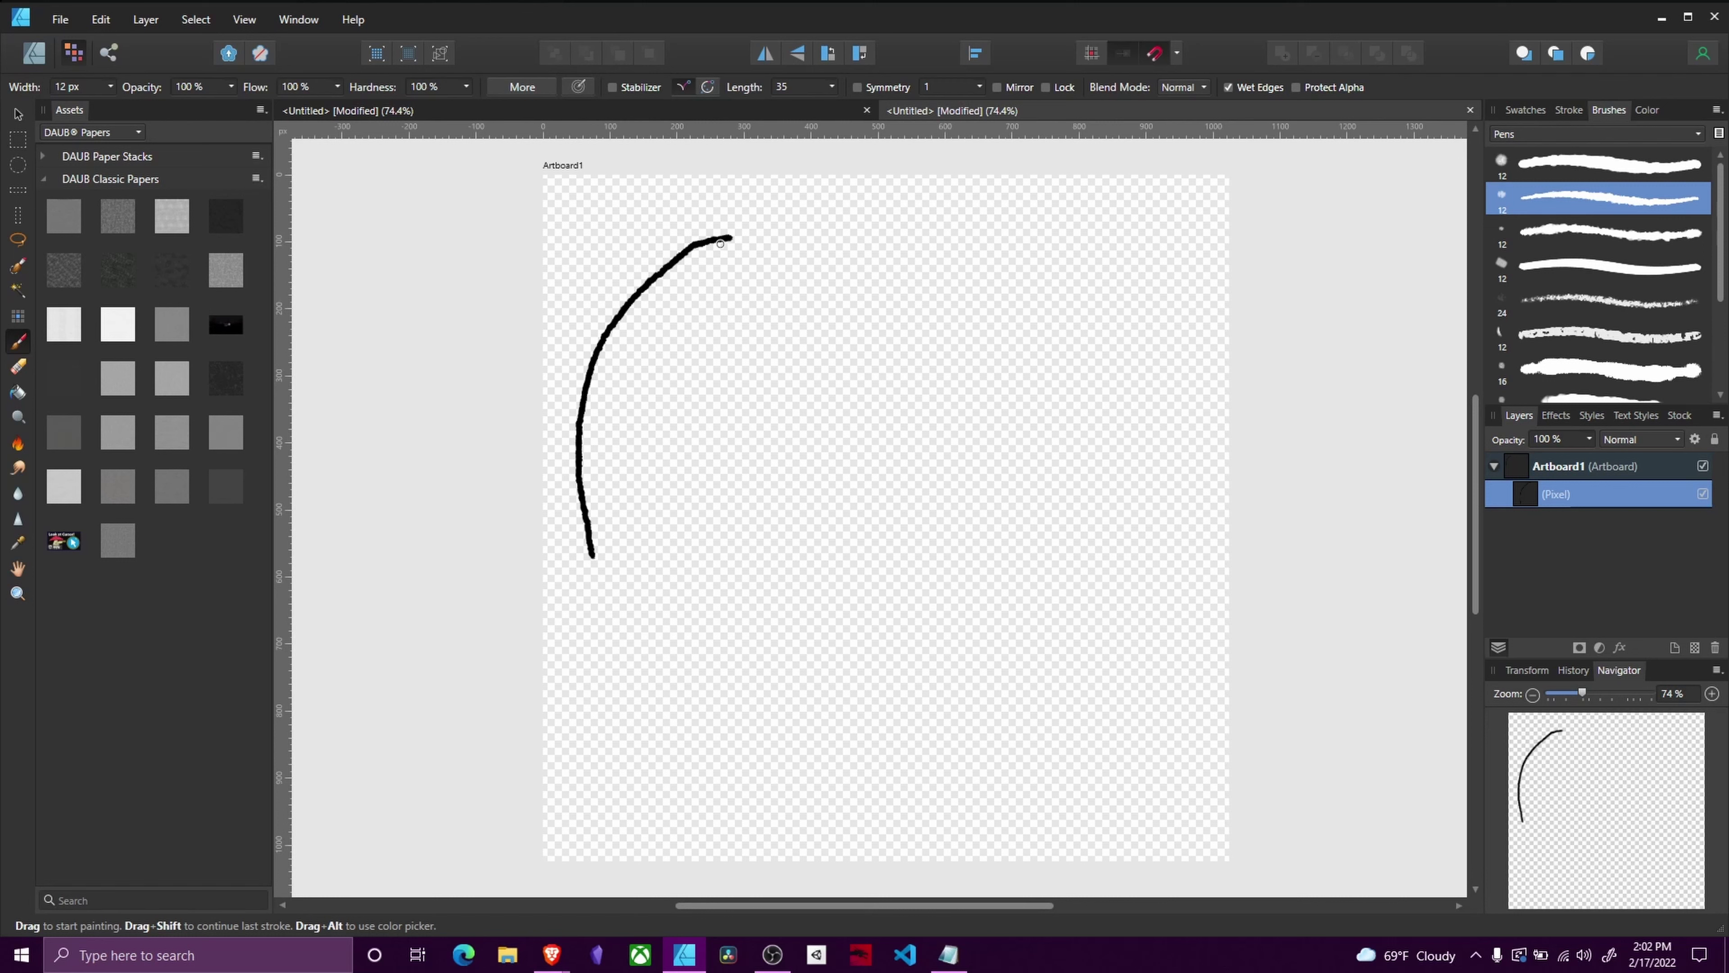
mouse_move(992, 256)
mouse_down()
mouse_move(848, 358)
mouse_move(643, 763)
mouse_up()
key(ctrl+z)
key(ctrl+z)
Step: Draw a crescent with two continuous strokes, and beside it an arc and a vertical line made of short broken strokes
mouse_move(701, 241)
mouse_down()
mouse_move(648, 277)
mouse_move(571, 466)
mouse_move(603, 584)
mouse_move(667, 670)
mouse_up()
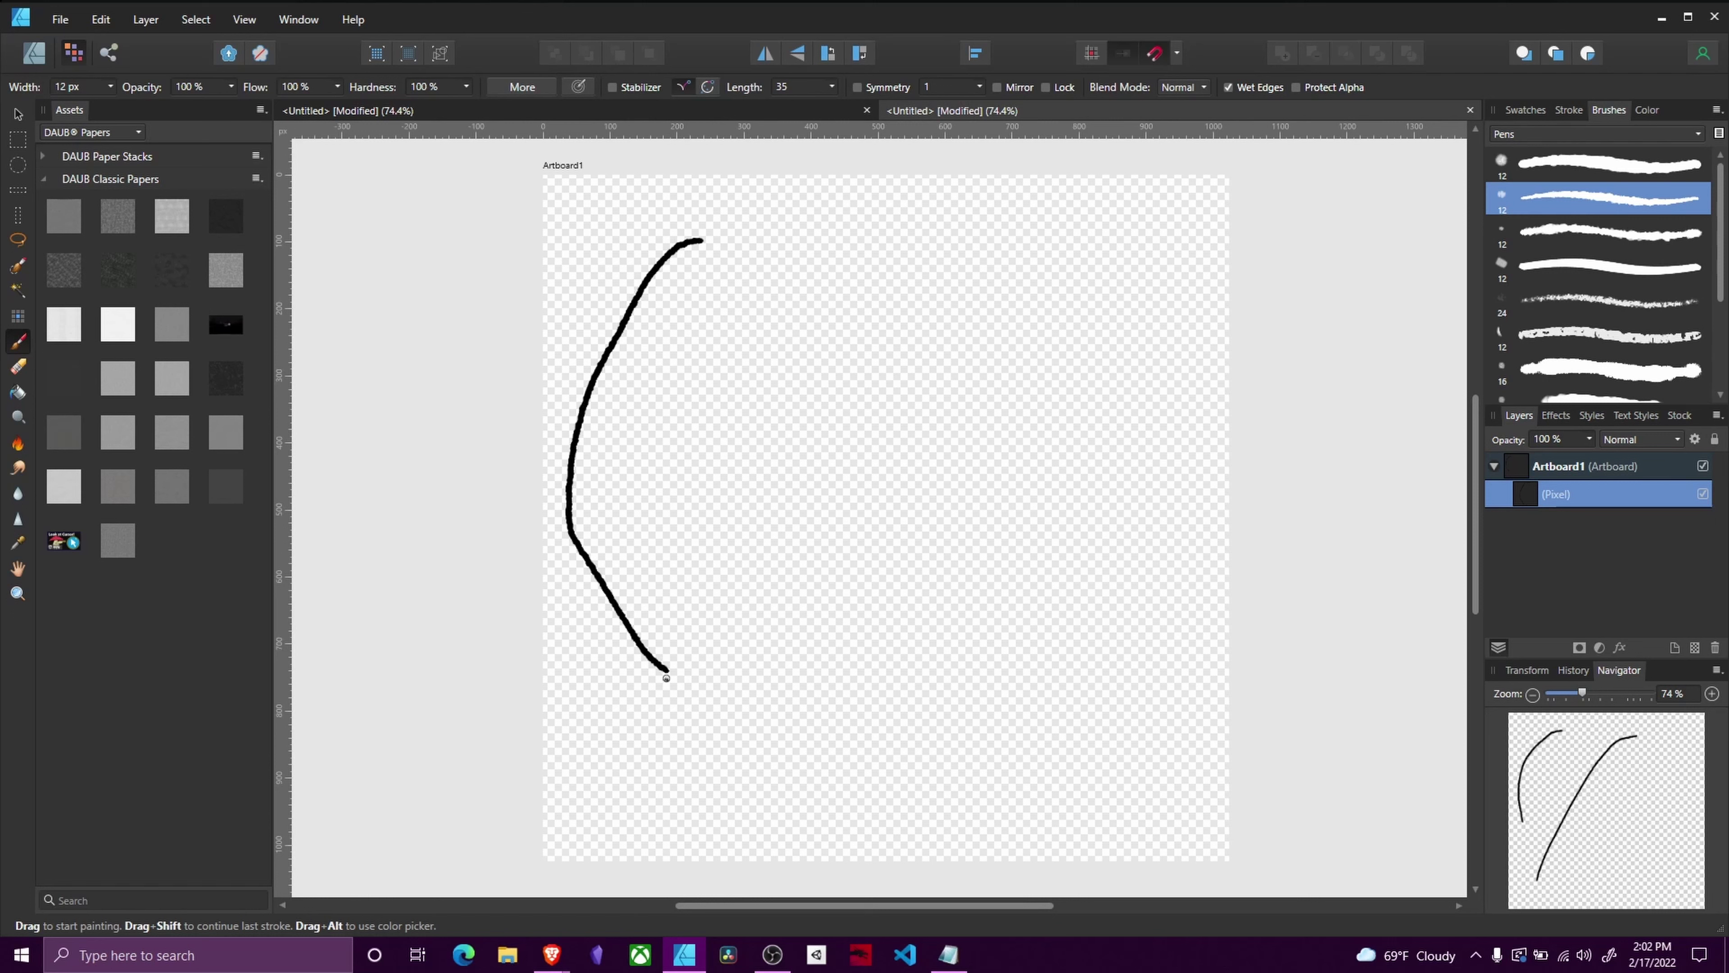
mouse_move(704, 242)
mouse_down()
mouse_move(659, 283)
mouse_move(622, 488)
mouse_move(672, 664)
mouse_up()
mouse_move(769, 255)
mouse_down()
mouse_move(741, 351)
mouse_move(761, 406)
mouse_move(863, 515)
mouse_up()
drag(763, 258, 870, 217)
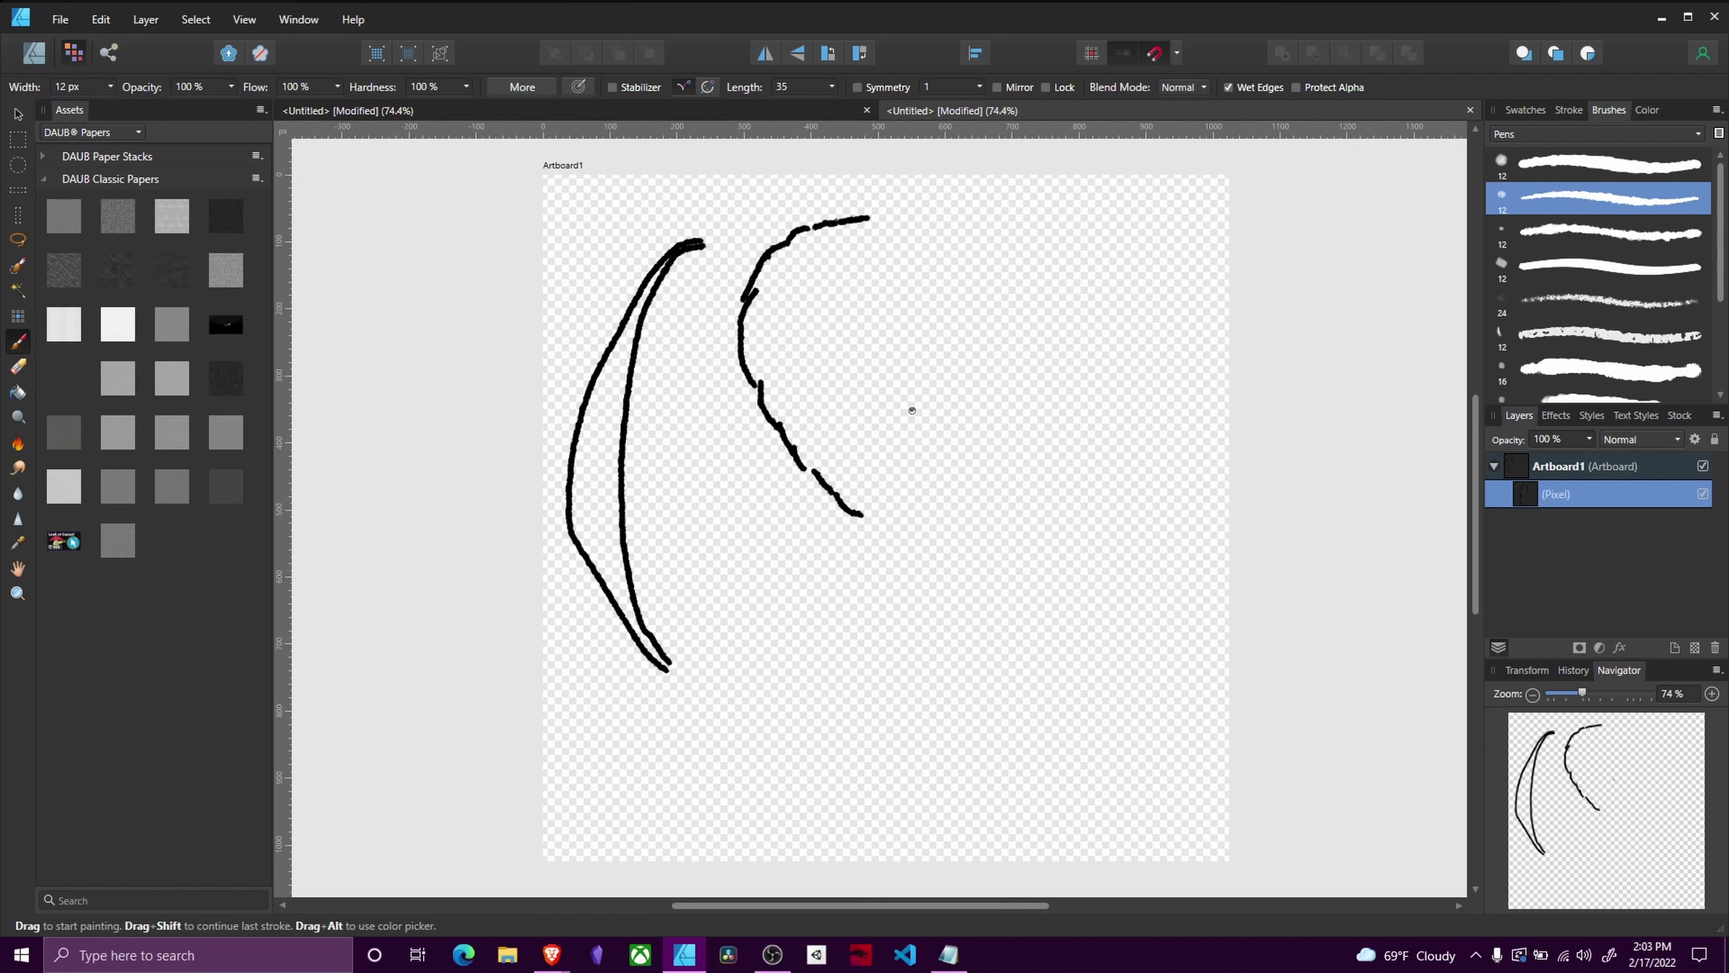
drag(989, 286, 1011, 562)
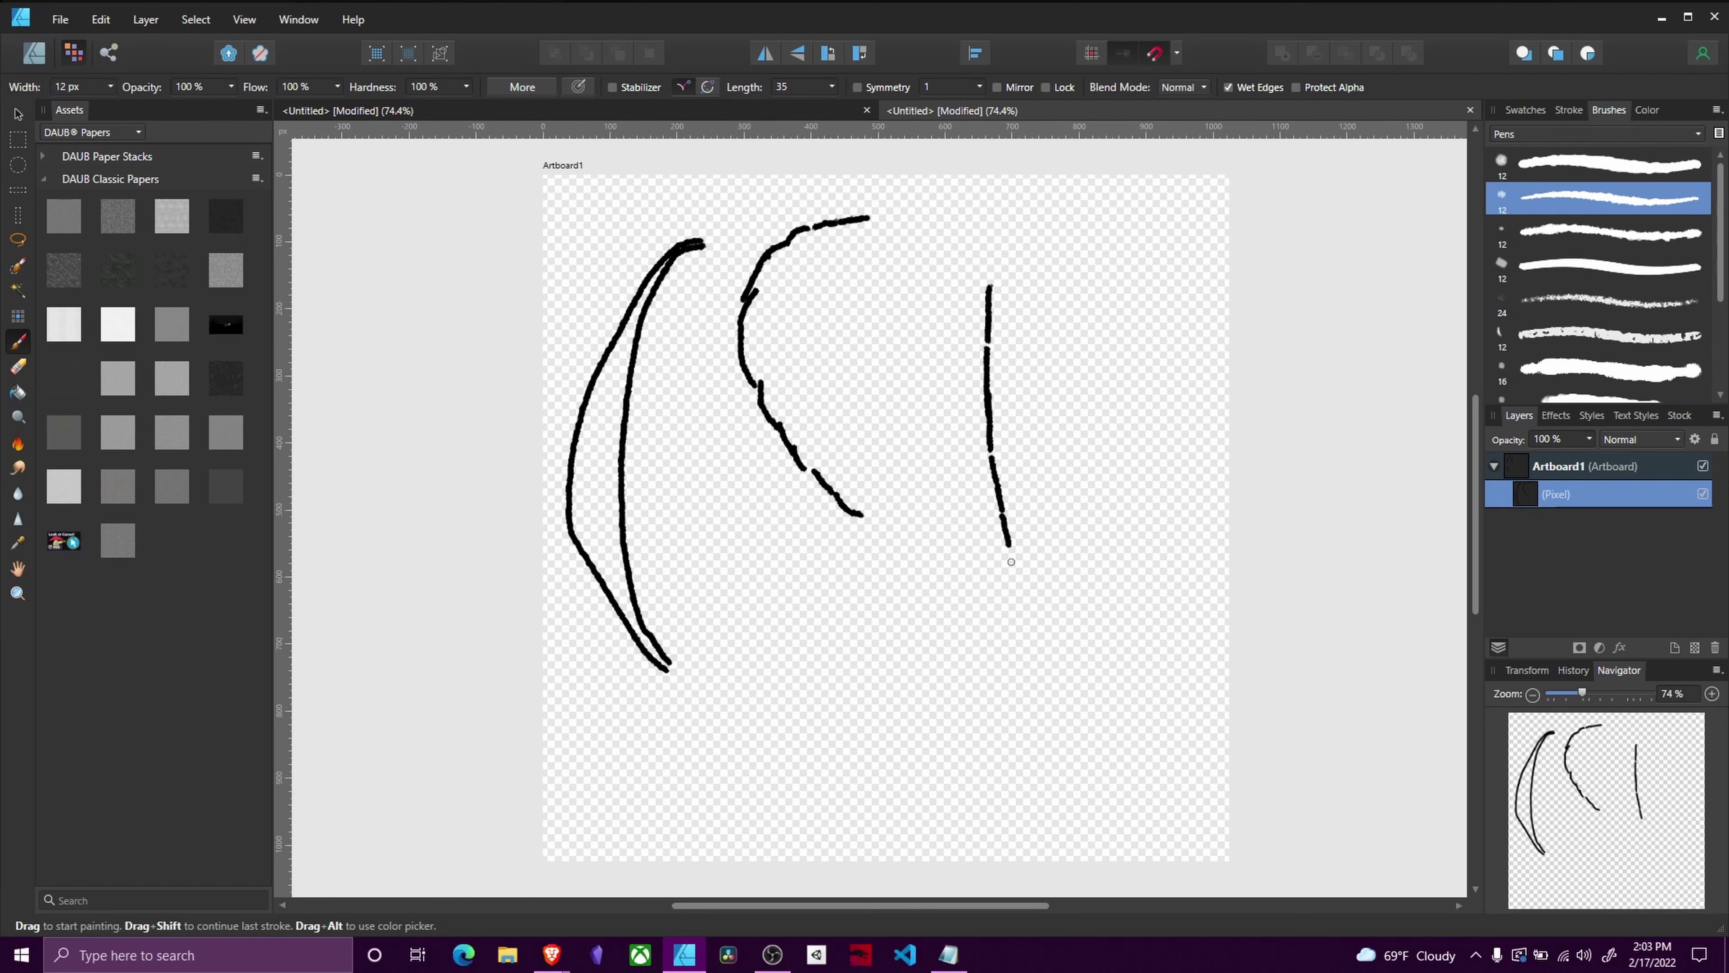
Step: Clear the crescent and broken-line strokes together with their pixel layer from the artboard
key(ctrl+z)
key(ctrl+z)
key(ctrl+z)
key(Delete)
Step: Place a horizontal ruler guide near the artboard's upper edge with the Move tool, and check the Show Rulers option
scroll(868, 409, down, 4)
drag(1128, 549, 975, 465)
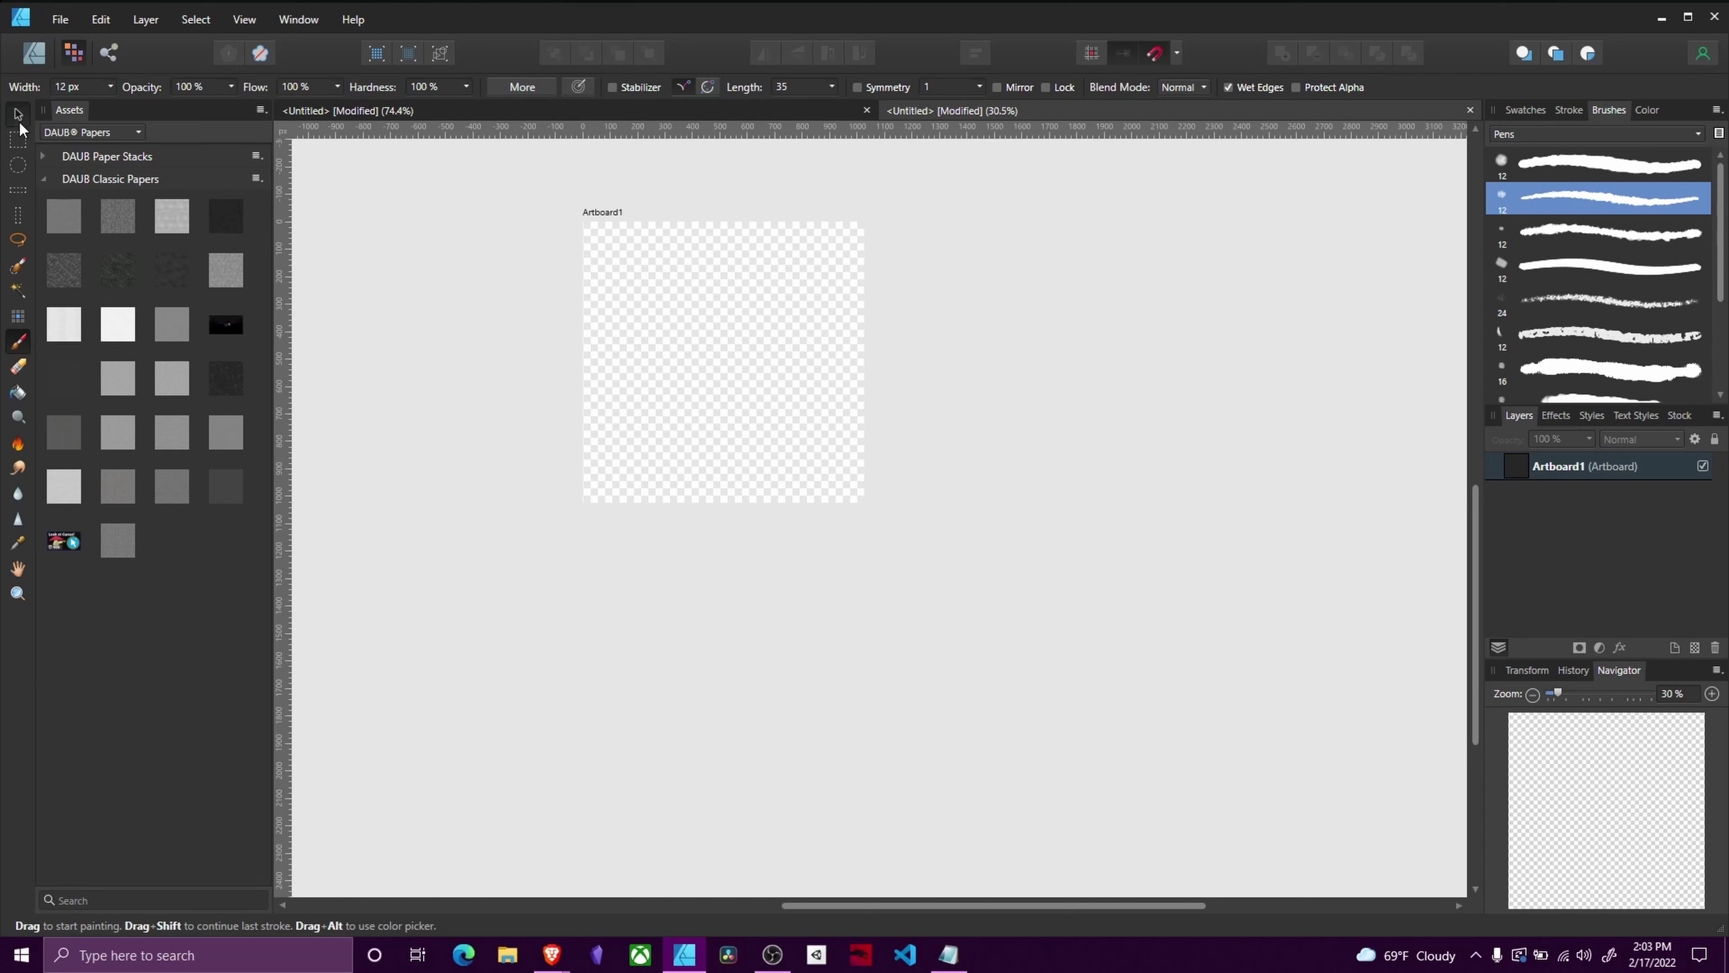
click(18, 114)
drag(720, 131, 726, 261)
click(244, 20)
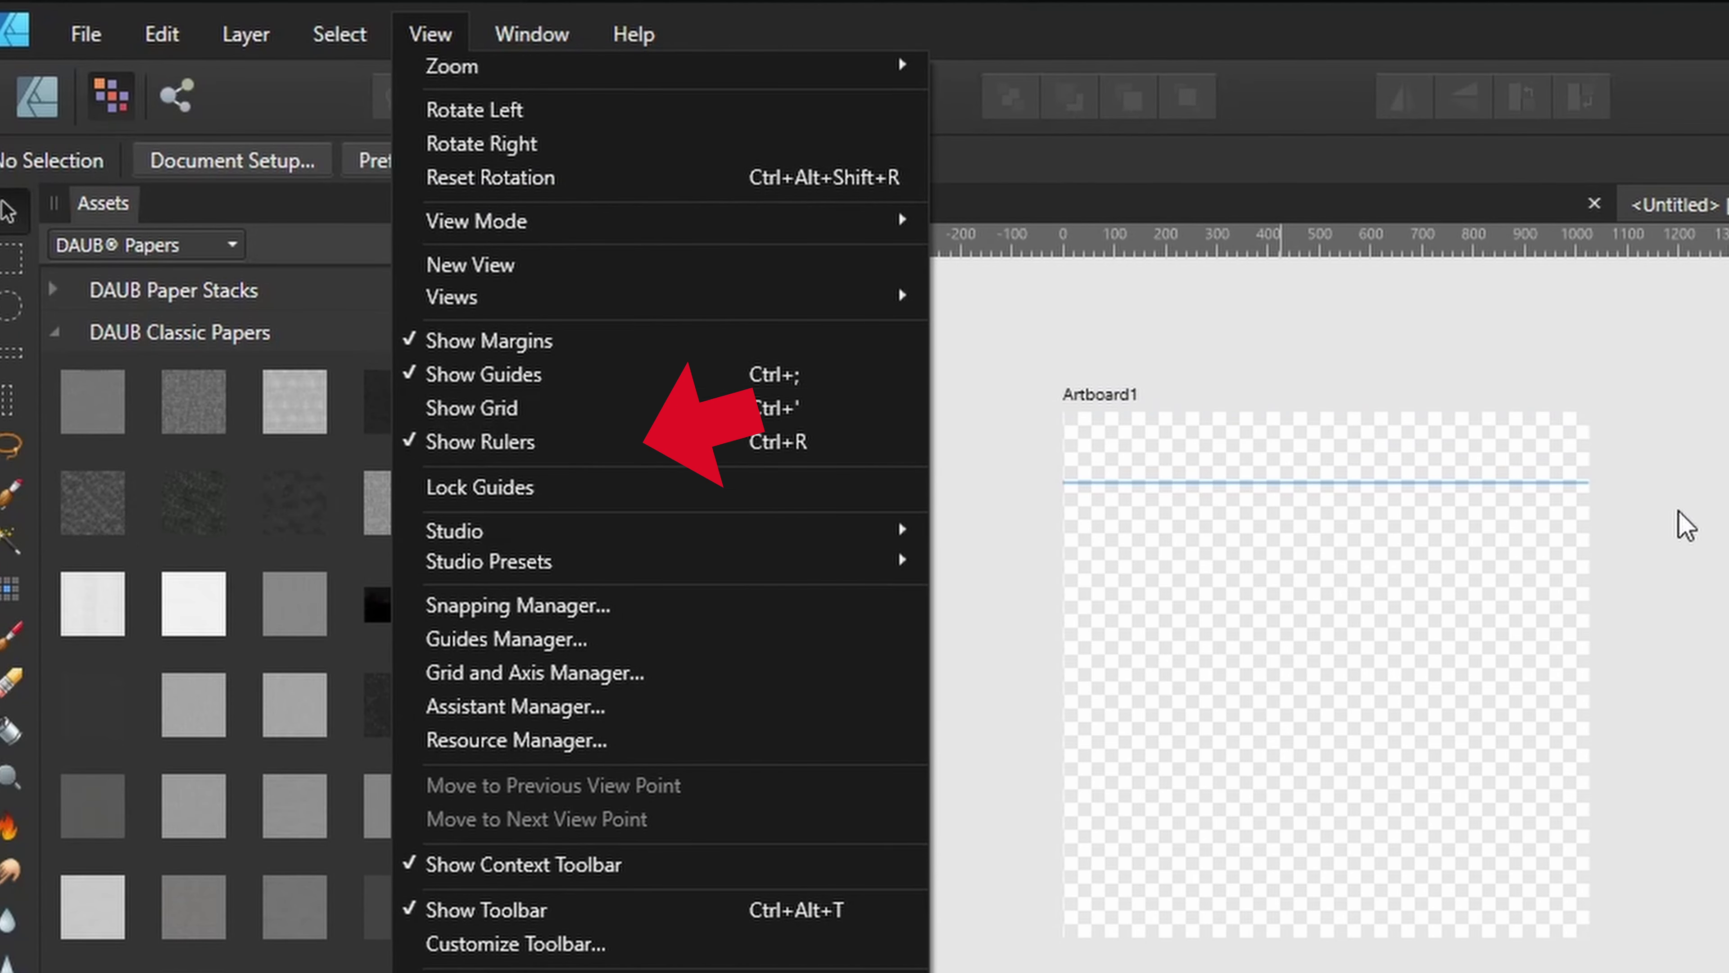
click(1683, 522)
Step: Add three vertical guides and three more horizontal guides to divide the artboard into a grid of cells
drag(503, 526, 1120, 532)
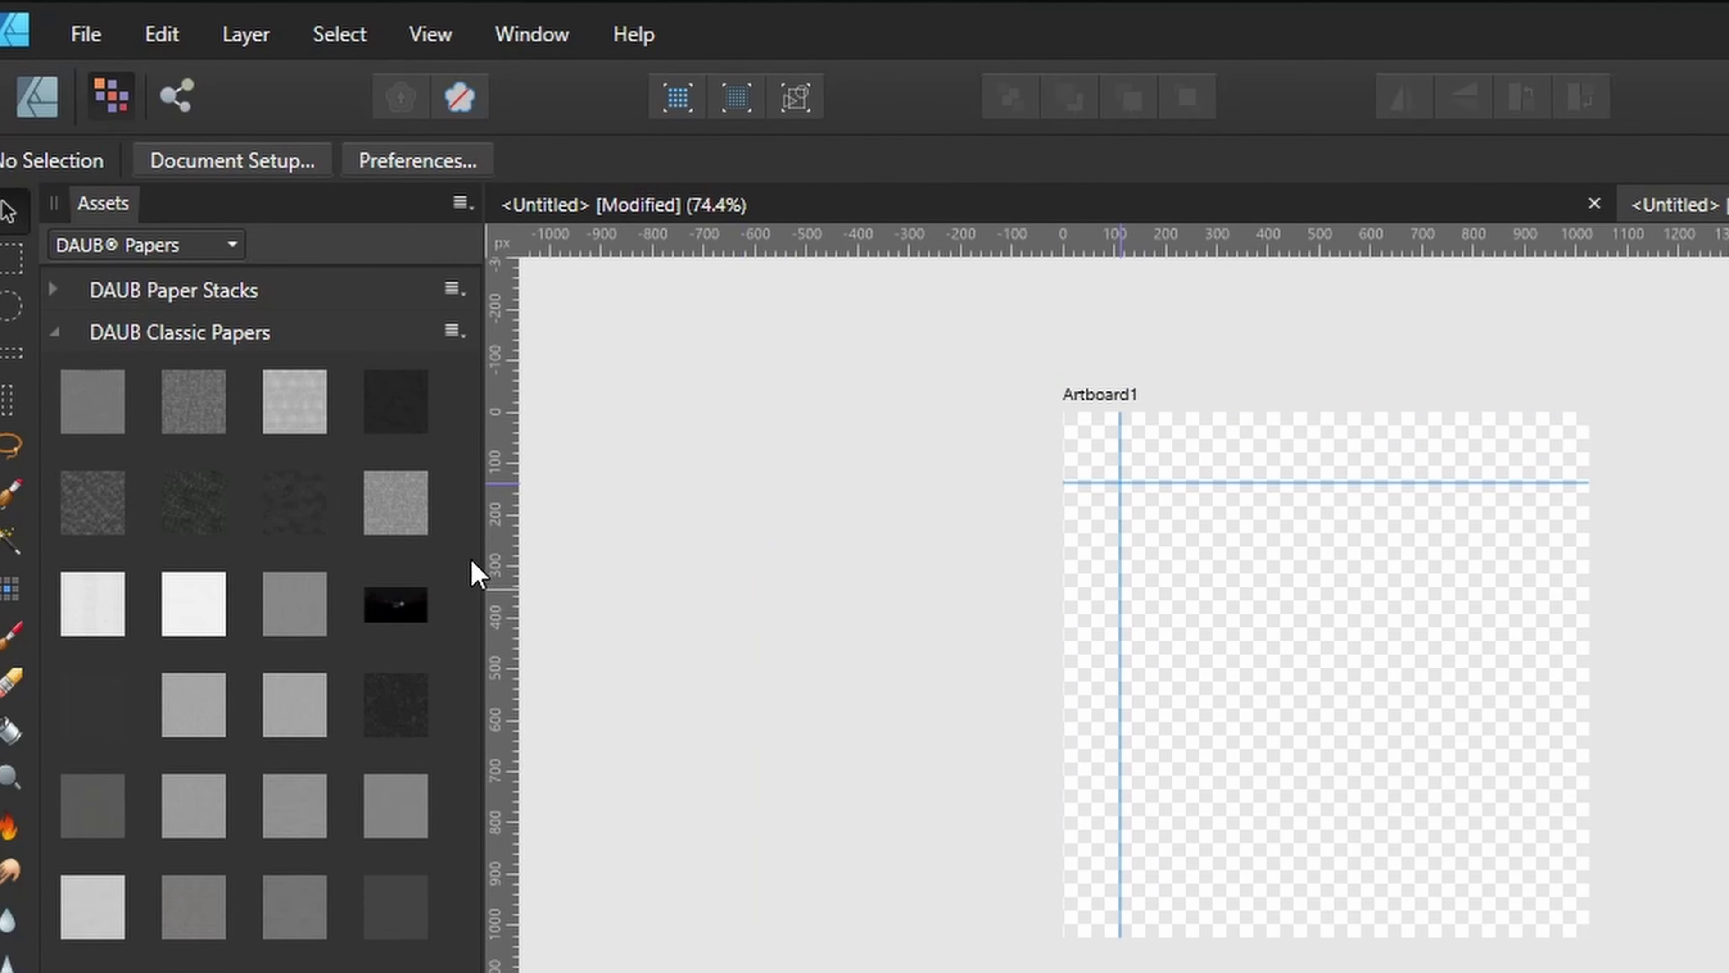
drag(486, 548, 1239, 579)
drag(498, 593, 1422, 656)
drag(1336, 248, 1339, 557)
drag(1356, 248, 1351, 634)
drag(1324, 252, 1281, 743)
Step: Try tracing the small axe's blade edge with a red-filled, two-node vector curve bowed outward, and undo it
scroll(1229, 668, up, 7)
scroll(1289, 762, down, 2)
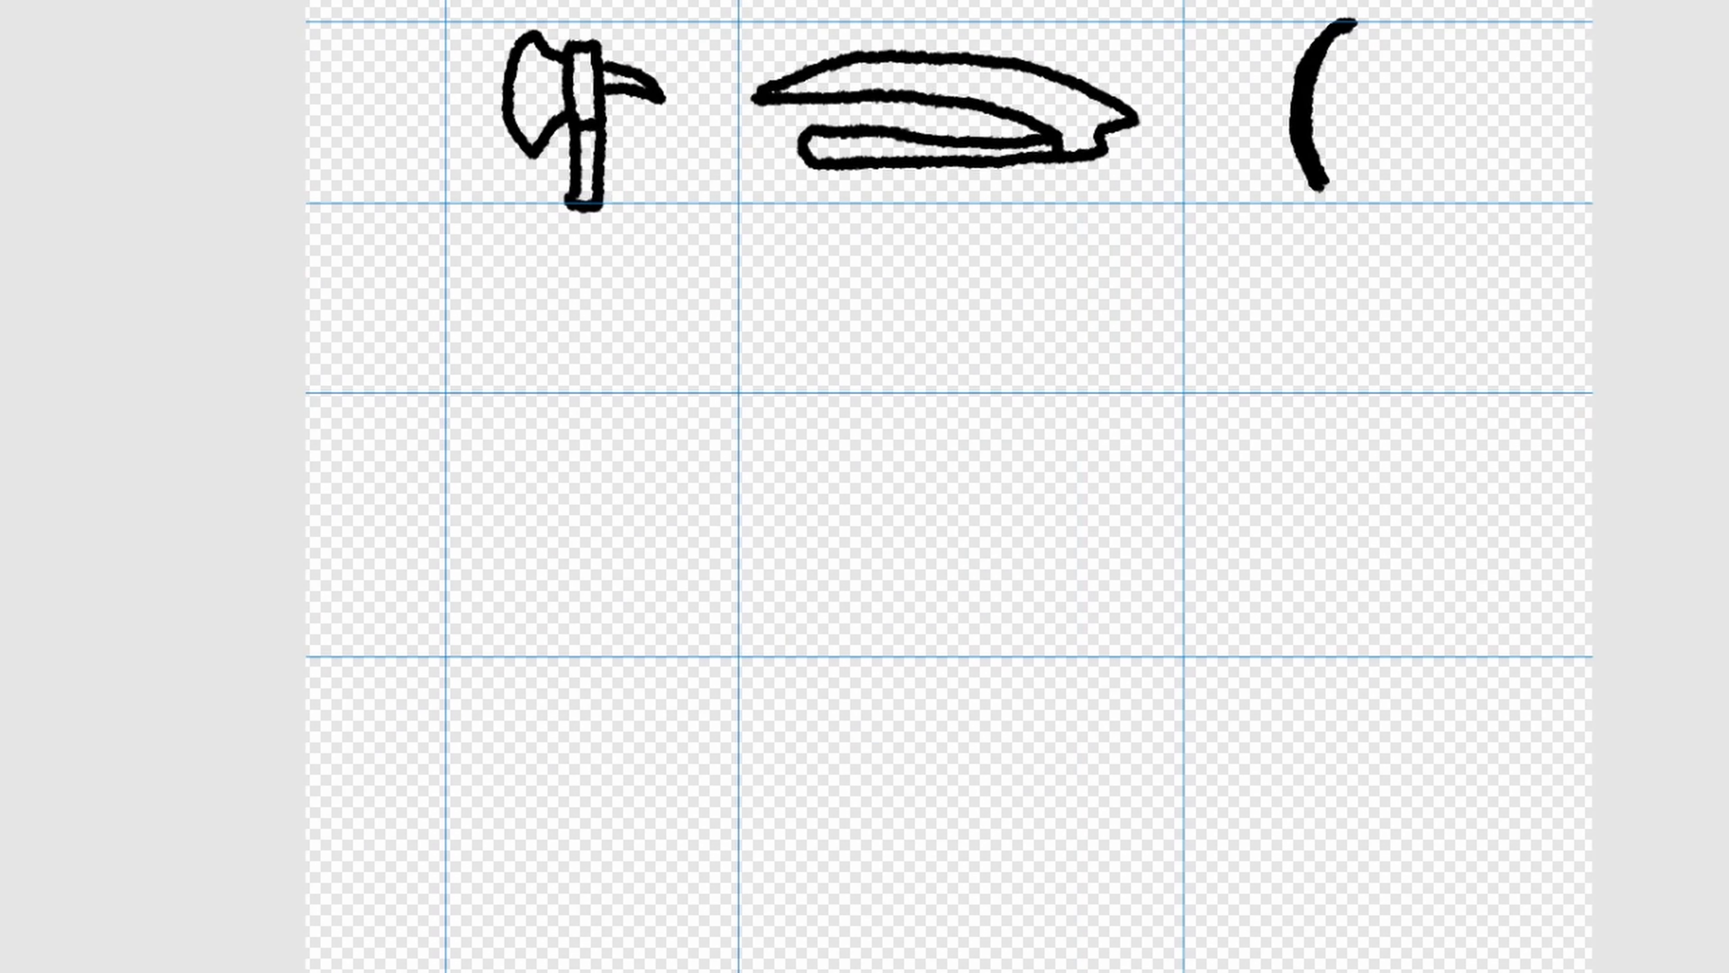
scroll(1350, 174, up, 5)
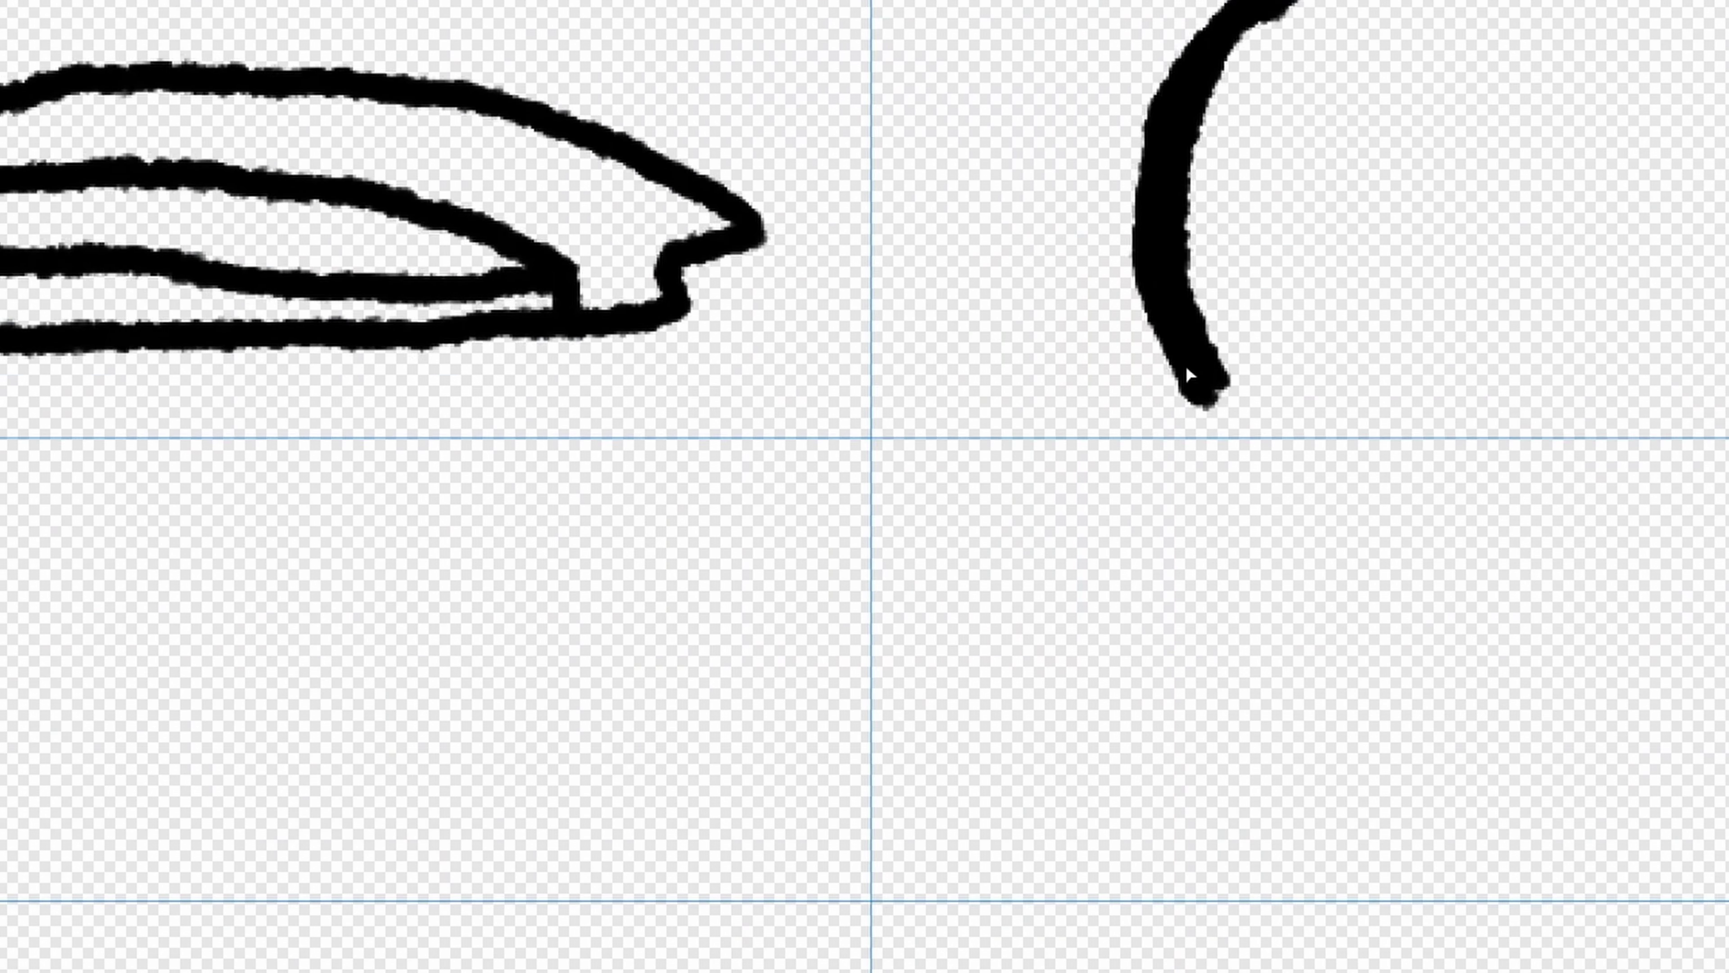
drag(1187, 368, 1607, 358)
scroll(382, 425, left, 5)
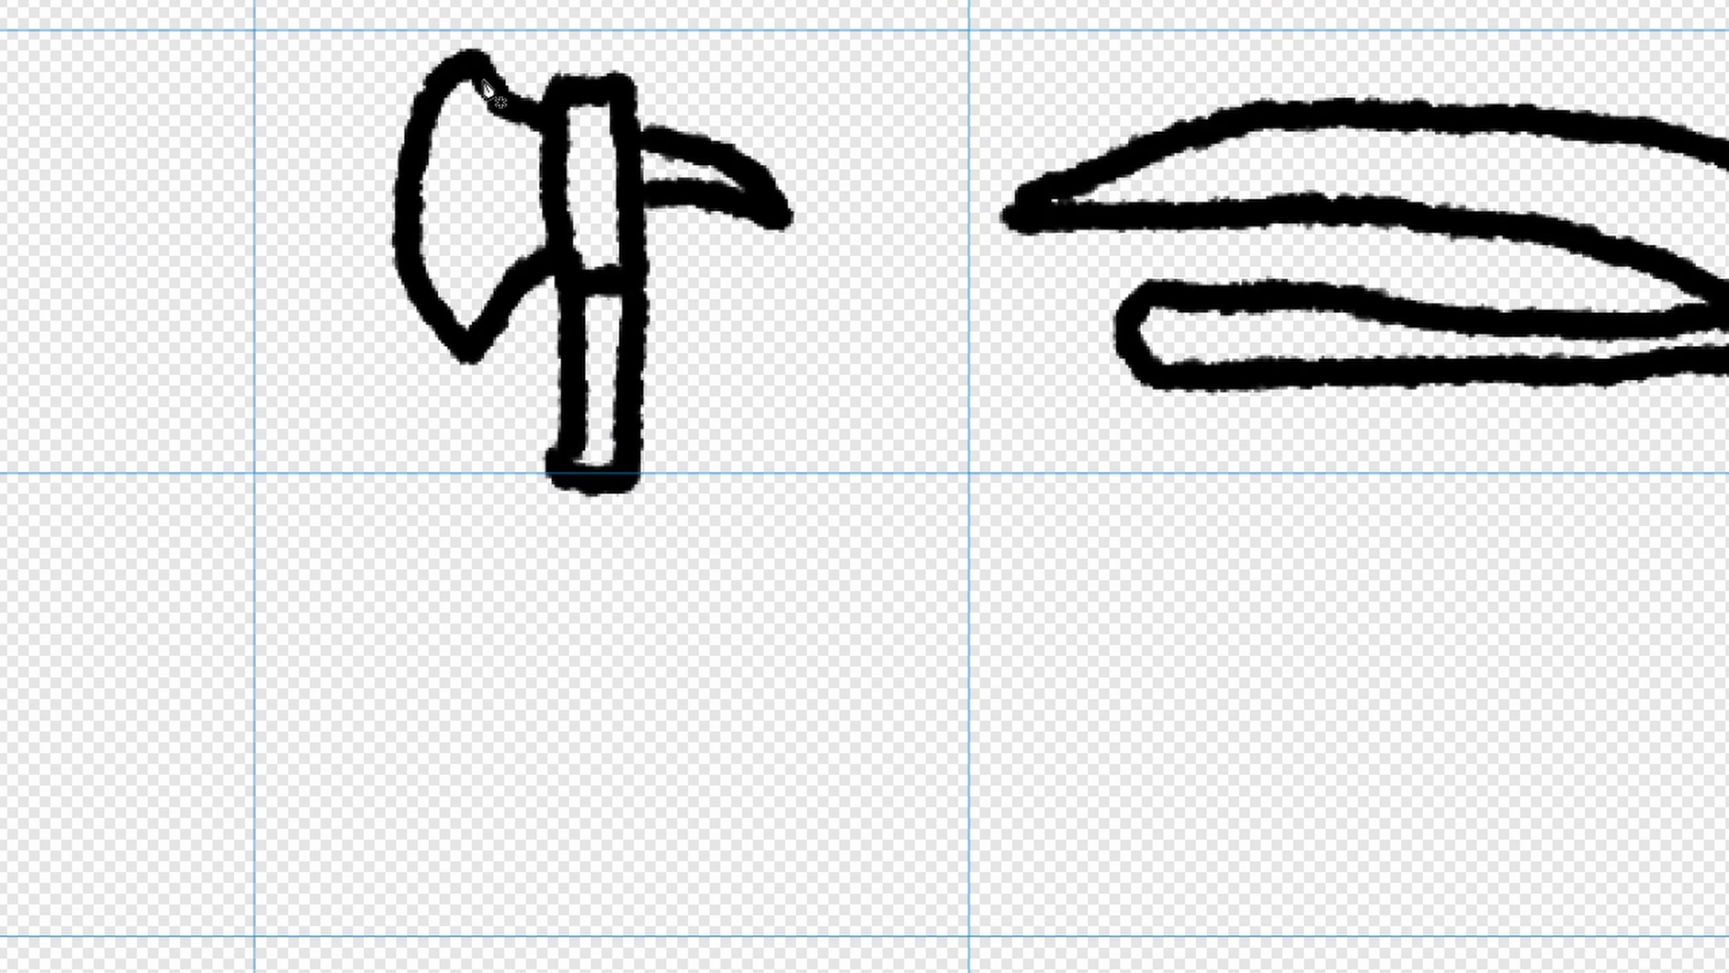
click(482, 57)
click(474, 342)
drag(475, 220, 405, 215)
scroll(1047, 697, down, 1)
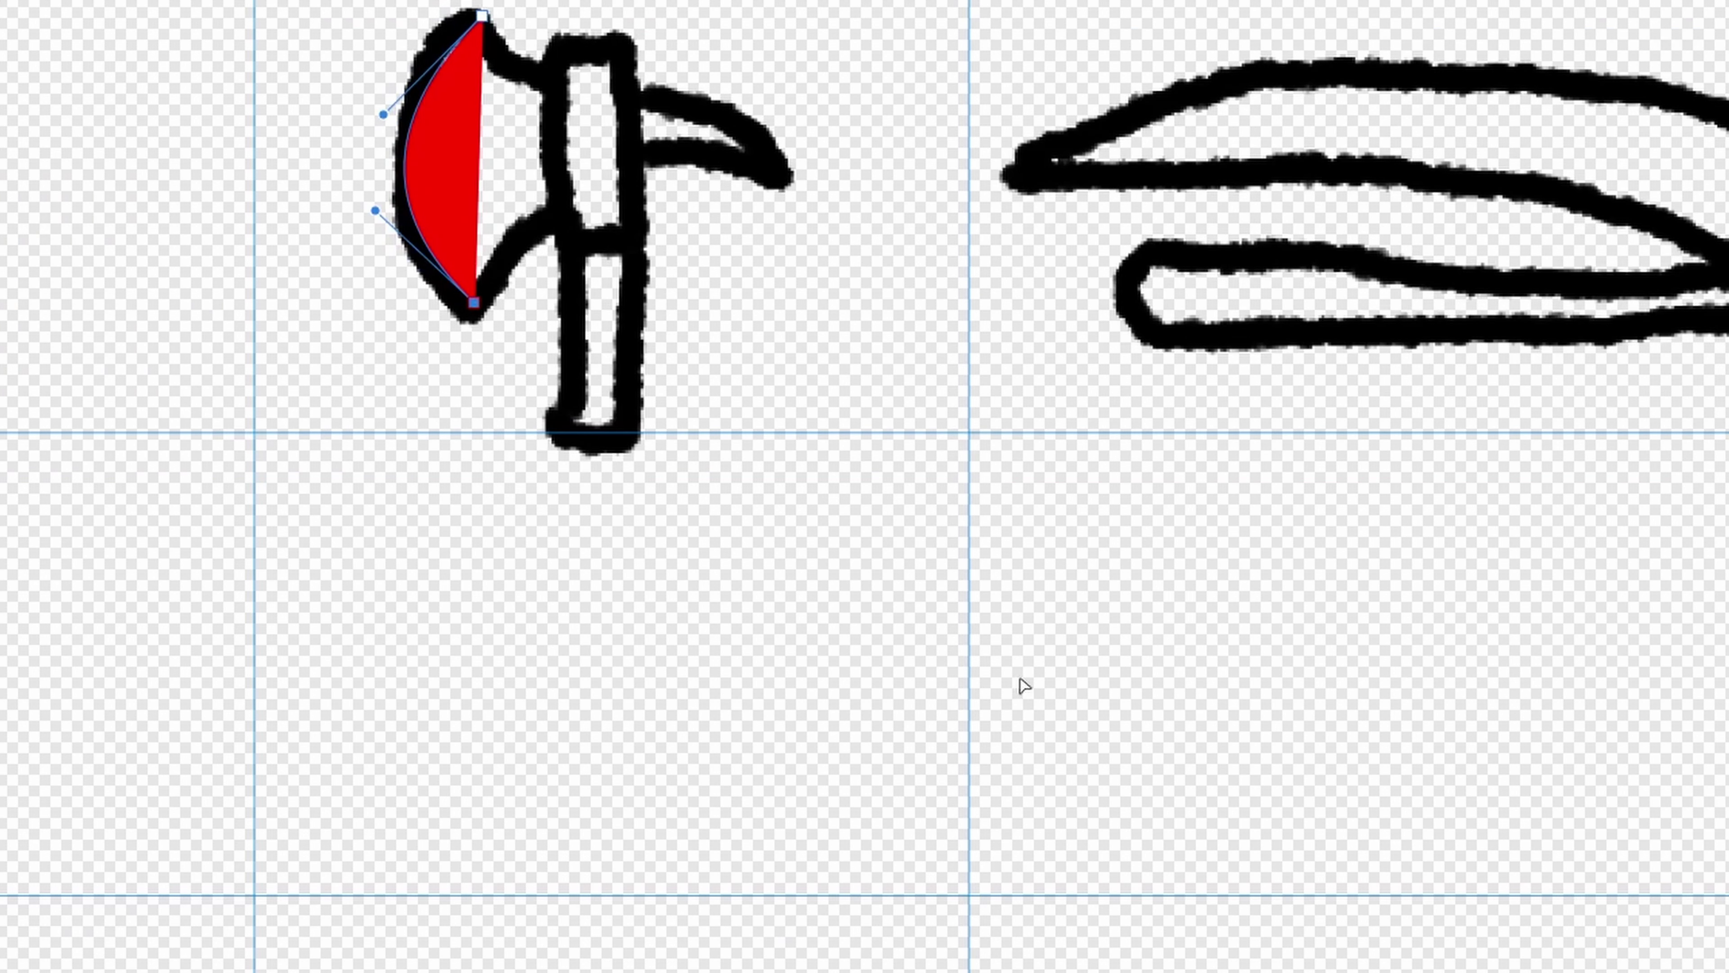
key(ctrl+z)
key(ctrl+z)
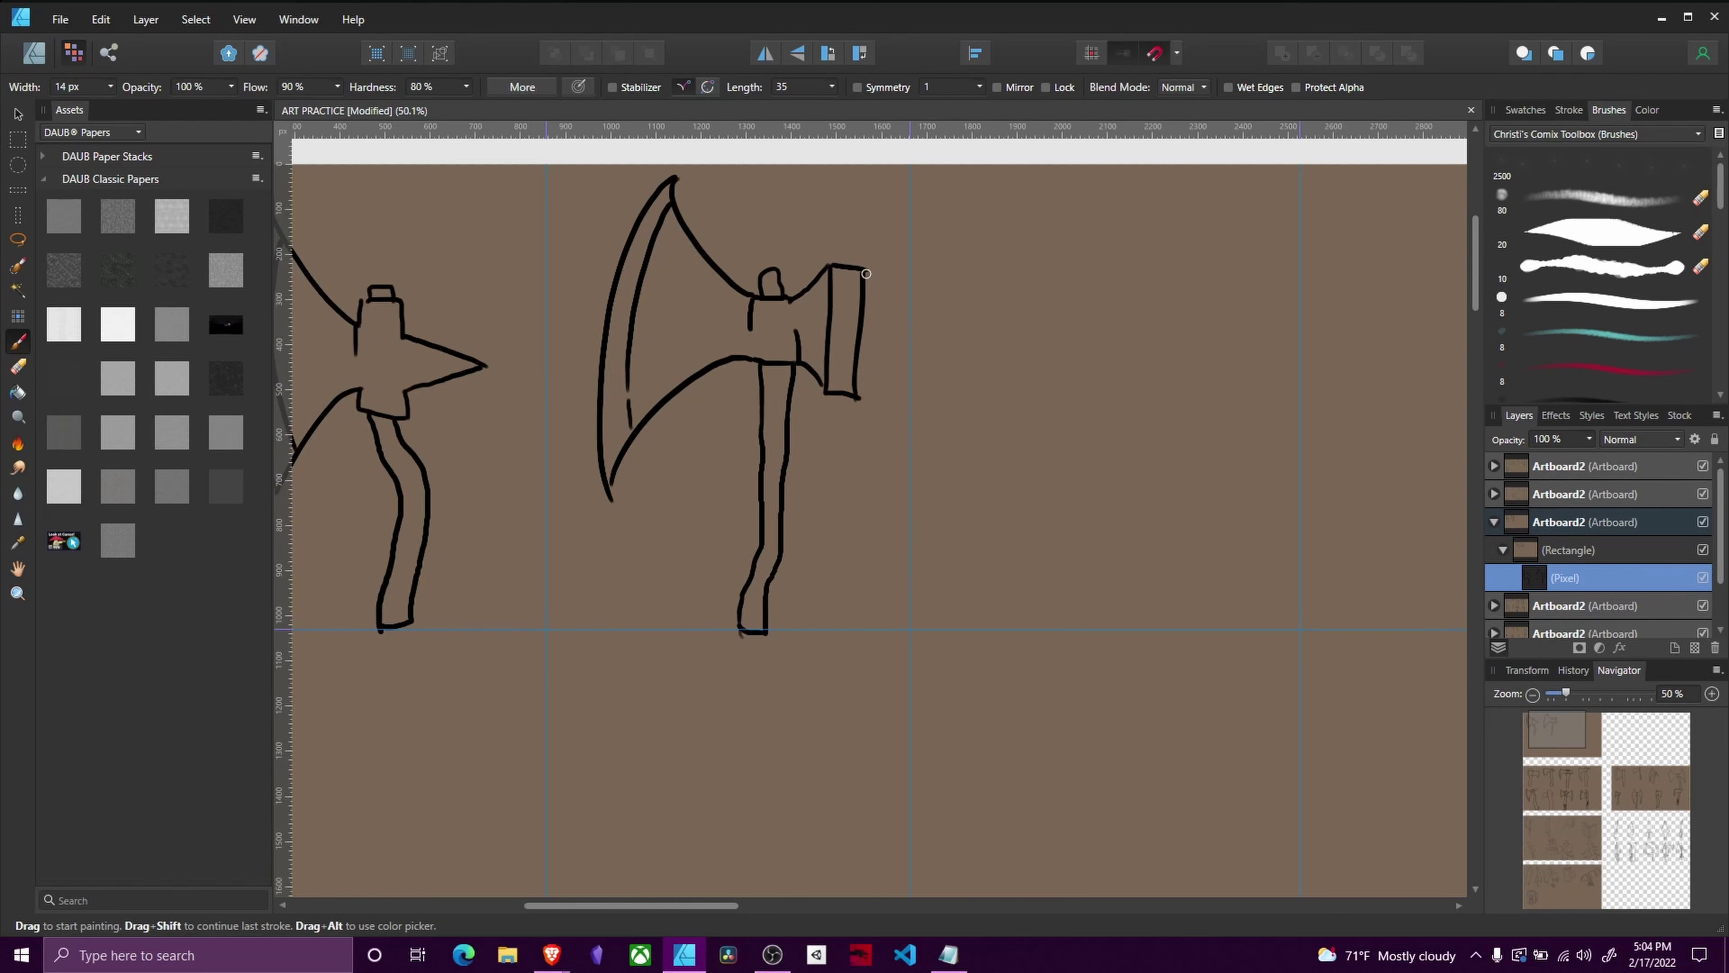
Step: Add a row of small spikes along the third axe's hammer face and save the document
mouse_move(866, 274)
mouse_down()
mouse_move(879, 346)
mouse_move(859, 394)
mouse_up()
scroll(1044, 372, right, 4)
key(ctrl+s)
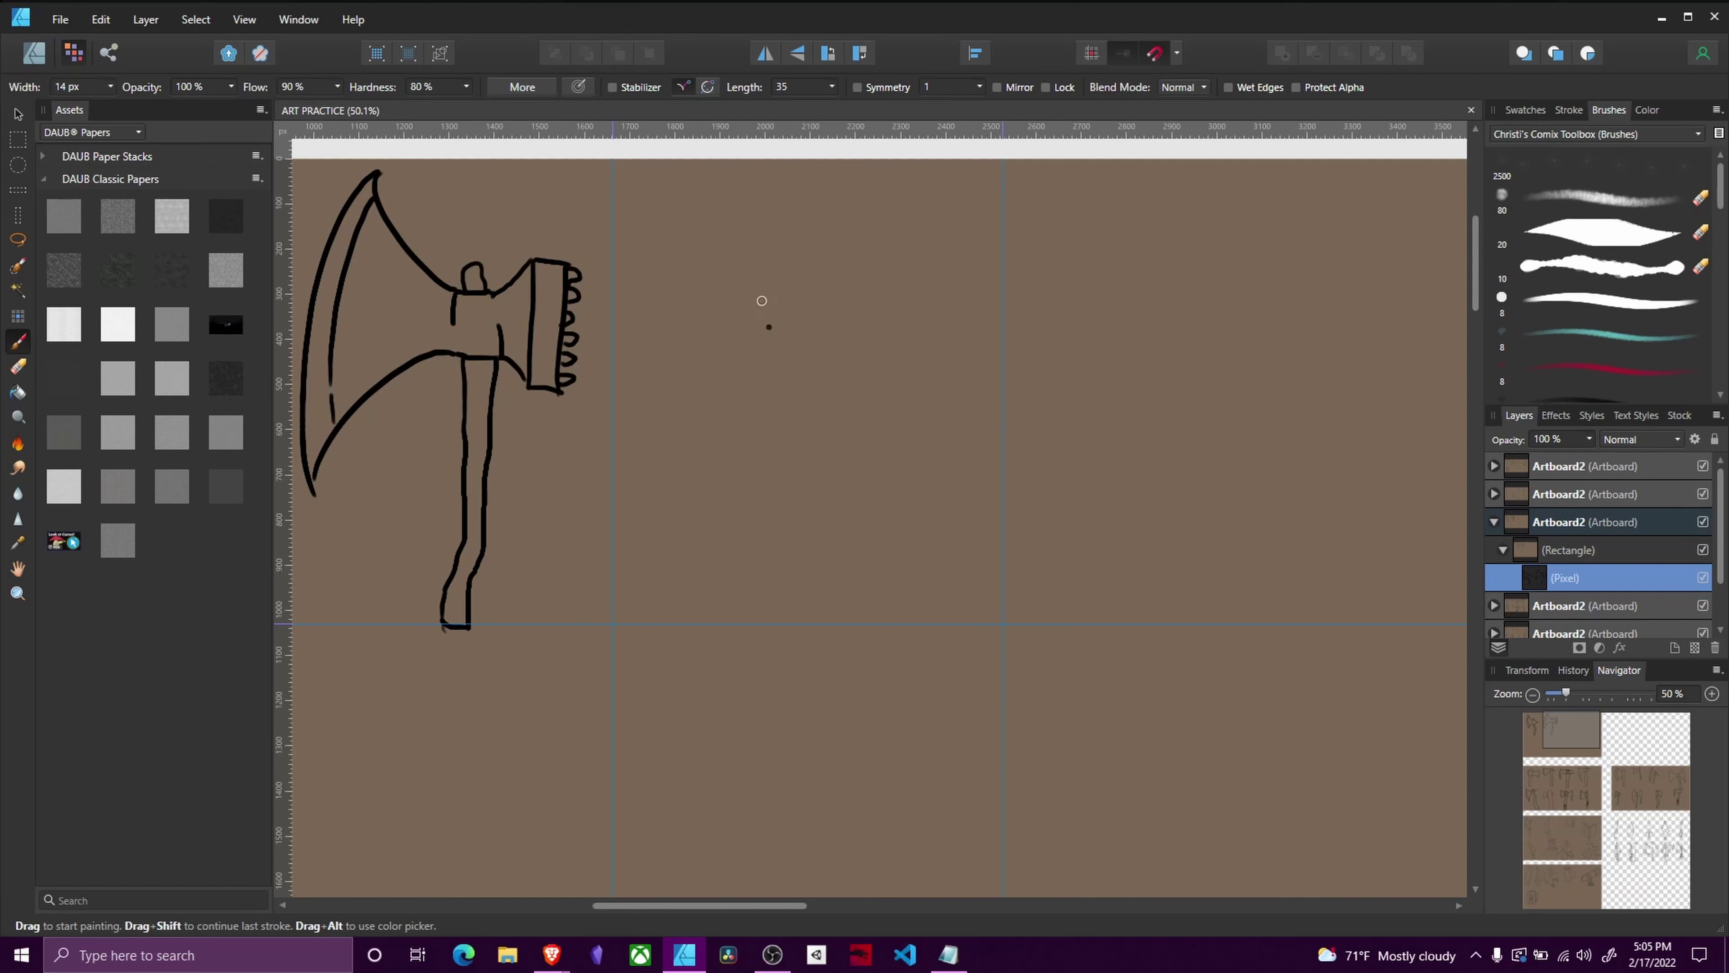
drag(719, 207, 715, 575)
key(ctrl+z)
mouse_move(718, 207)
mouse_down()
mouse_move(665, 376)
mouse_move(746, 588)
mouse_up()
key(ctrl+z)
Step: Sketch the fourth axe's head in the next guide cell, with a narrow upper blade tapering to a long lower point
key(ctrl+z)
mouse_move(748, 209)
mouse_down()
mouse_move(726, 463)
mouse_move(866, 300)
mouse_up()
key(ctrl+z)
mouse_move(727, 463)
mouse_down()
mouse_move(871, 291)
mouse_move(817, 327)
mouse_up()
mouse_move(821, 264)
mouse_down()
mouse_move(846, 292)
mouse_move(845, 508)
mouse_up()
Step: Draw the fourth axe's slightly bent handle with a rounded end and hatch a grip wrap on its lower part
key(ctrl+z)
drag(820, 334, 825, 616)
drag(856, 330, 881, 558)
key(ctrl+z)
mouse_move(864, 630)
mouse_down()
mouse_move(855, 329)
mouse_move(825, 617)
mouse_up()
key(ctrl+z)
drag(842, 514, 859, 529)
drag(836, 524, 853, 538)
drag(832, 539, 845, 551)
drag(828, 550, 842, 563)
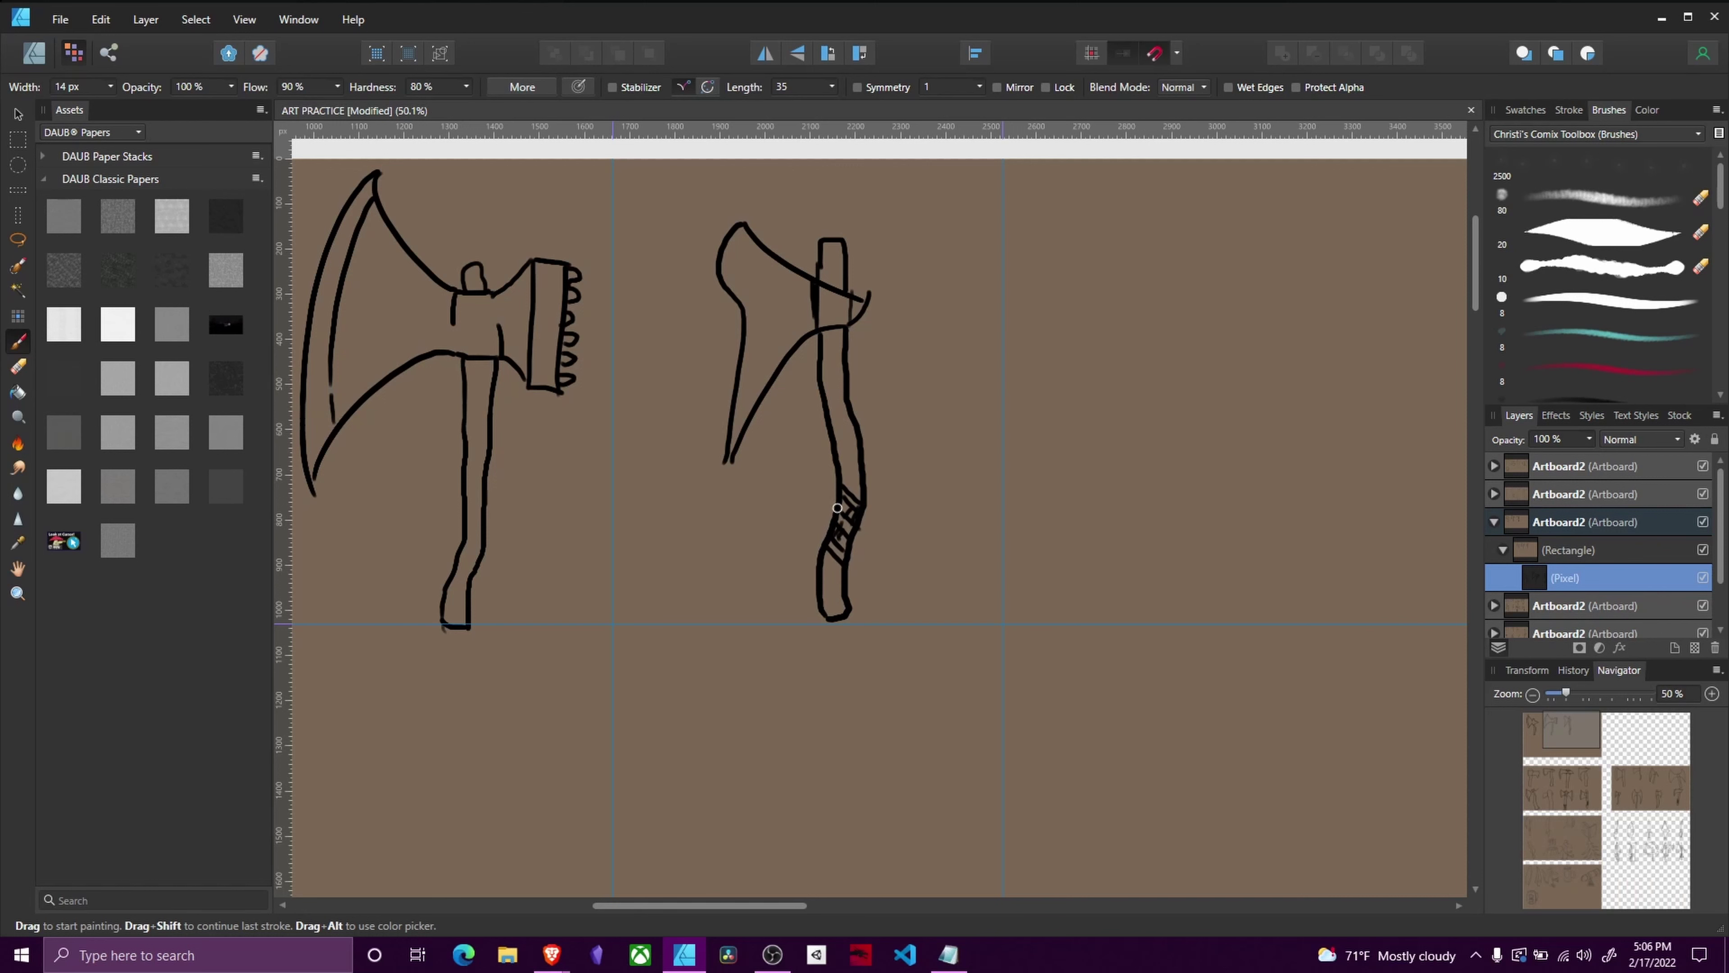
Step: Draw the inner edge line on the fourth axe's blade, tidy the head with brush and eraser, and save the document
drag(749, 235, 753, 409)
key(ctrl+z)
drag(754, 242, 753, 407)
key(e)
key(b)
drag(946, 355, 790, 378)
key(e)
mouse_move(692, 265)
mouse_down()
mouse_move(670, 256)
mouse_move(692, 301)
mouse_up()
key(b)
key(b)
mouse_move(1086, 497)
mouse_down()
mouse_move(830, 456)
mouse_move(788, 536)
mouse_up()
key(ctrl+s)
Step: Sketch a fifth axe in the last cell of the row, with a broad wedge-shaped head and a long slanted handle
drag(845, 466, 849, 468)
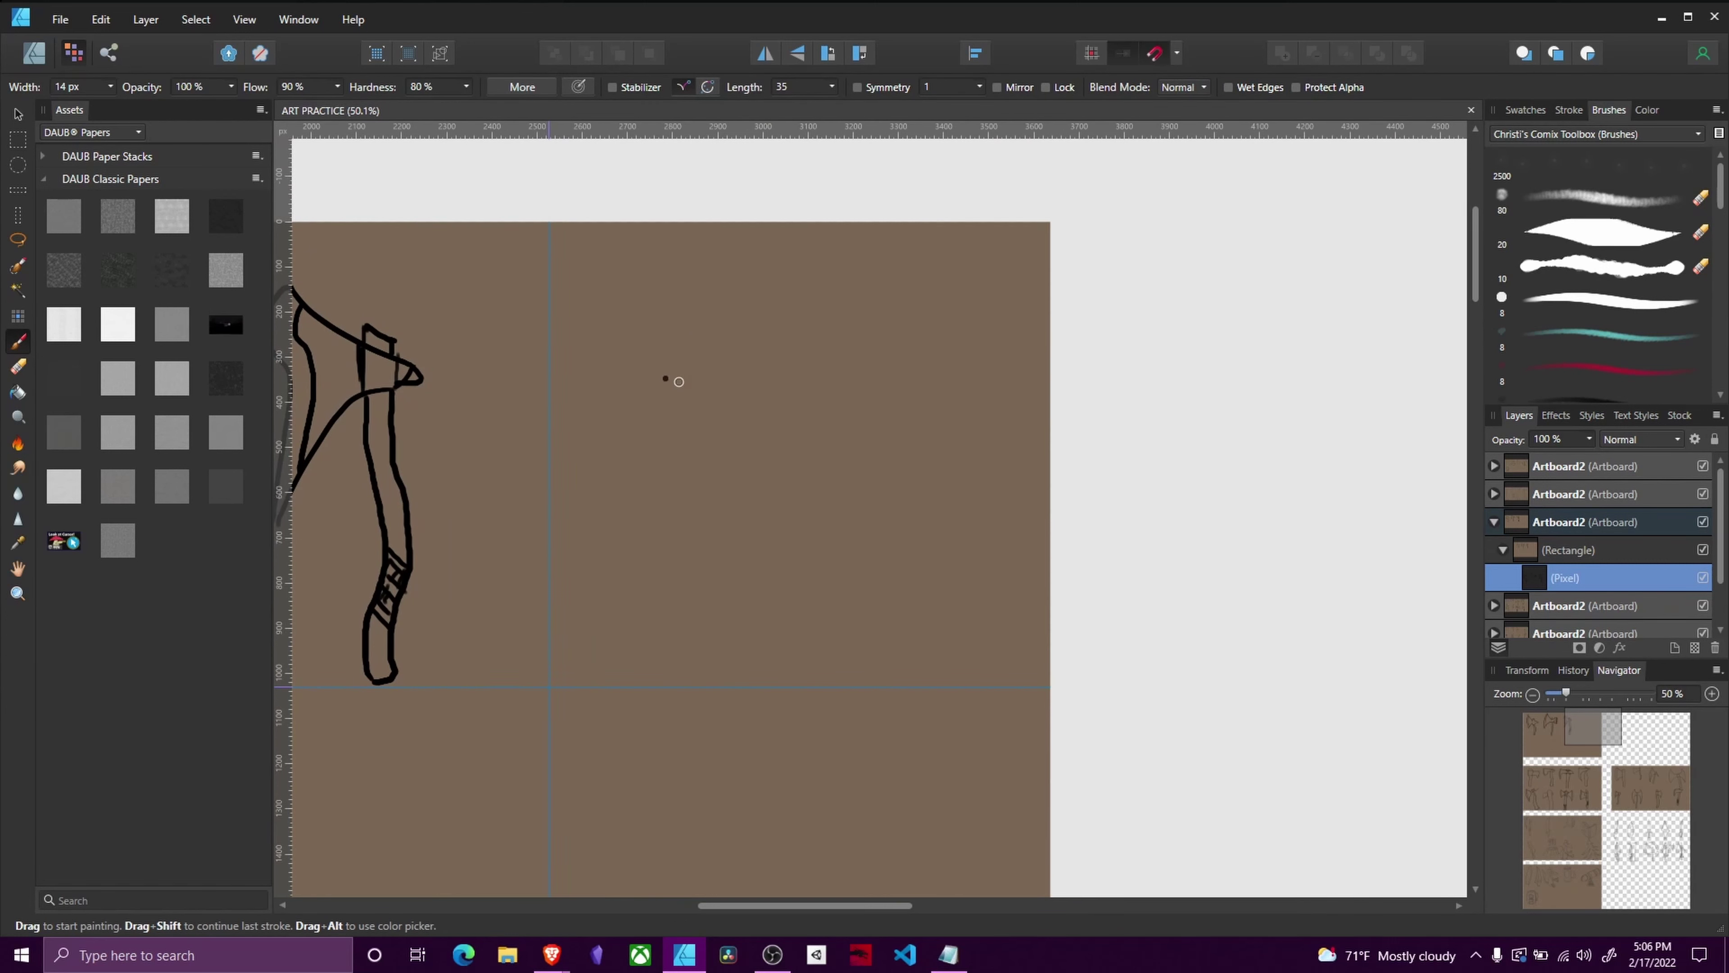
mouse_move(826, 310)
mouse_down()
mouse_move(664, 398)
mouse_move(911, 375)
mouse_move(907, 318)
mouse_move(912, 372)
mouse_up()
drag(831, 265, 904, 491)
drag(786, 276, 915, 665)
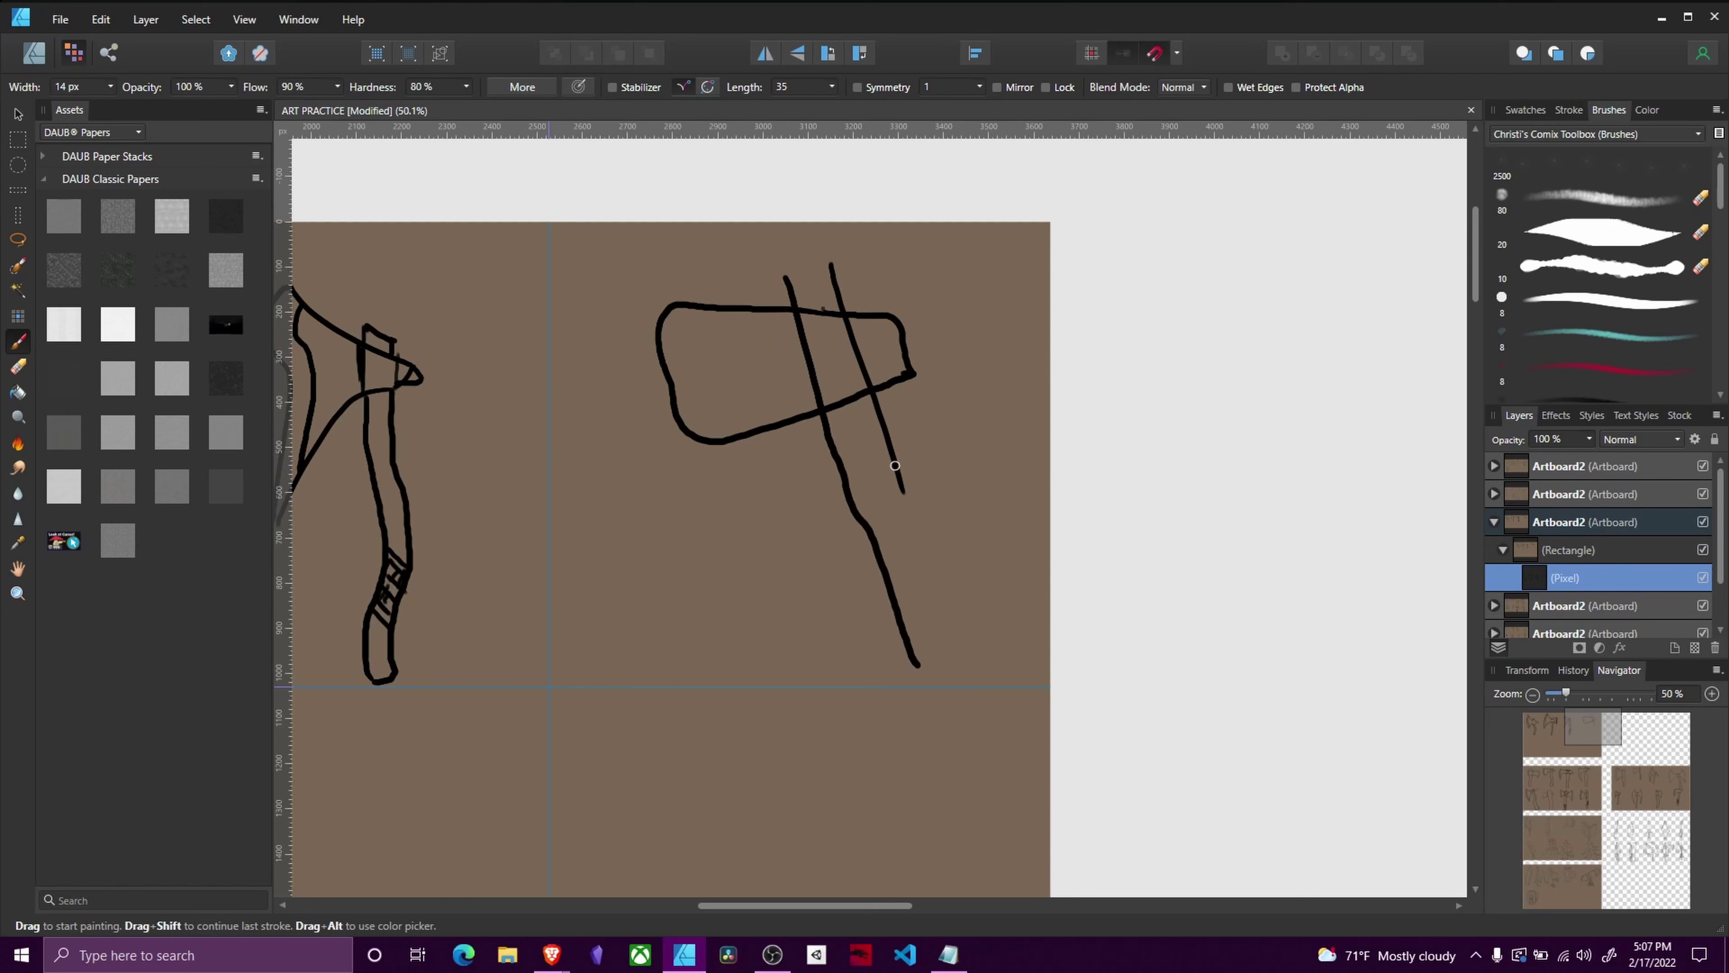
drag(905, 491, 919, 664)
Step: Erase the head lines crossing the fifth axe's handle with the 40 px eraser and finish the handle's upper end
key(e)
drag(821, 310, 839, 412)
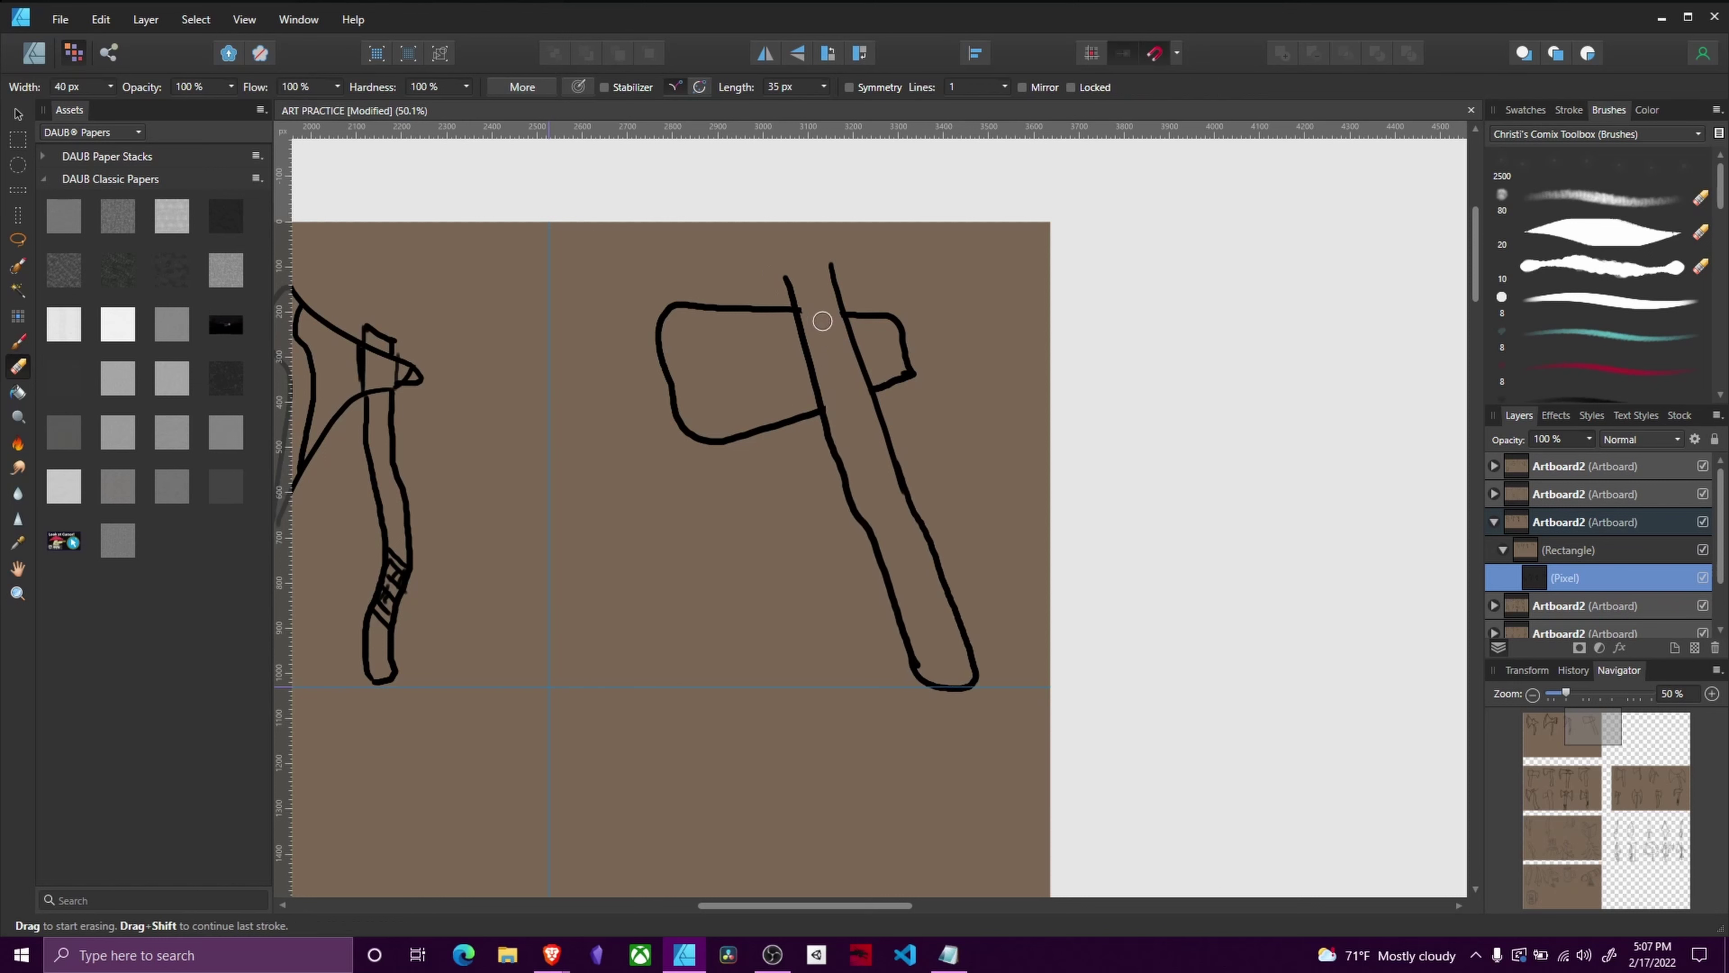
key(b)
key(e)
mouse_move(786, 277)
mouse_down()
mouse_move(839, 278)
mouse_move(835, 264)
mouse_up()
Step: Draw a bevel line inside the fifth axe's blade edge, redoing it once, and touch up the back of the head
key(b)
drag(685, 311, 729, 436)
key(ctrl+z)
key(ctrl+z)
drag(690, 322, 731, 430)
drag(895, 403, 876, 387)
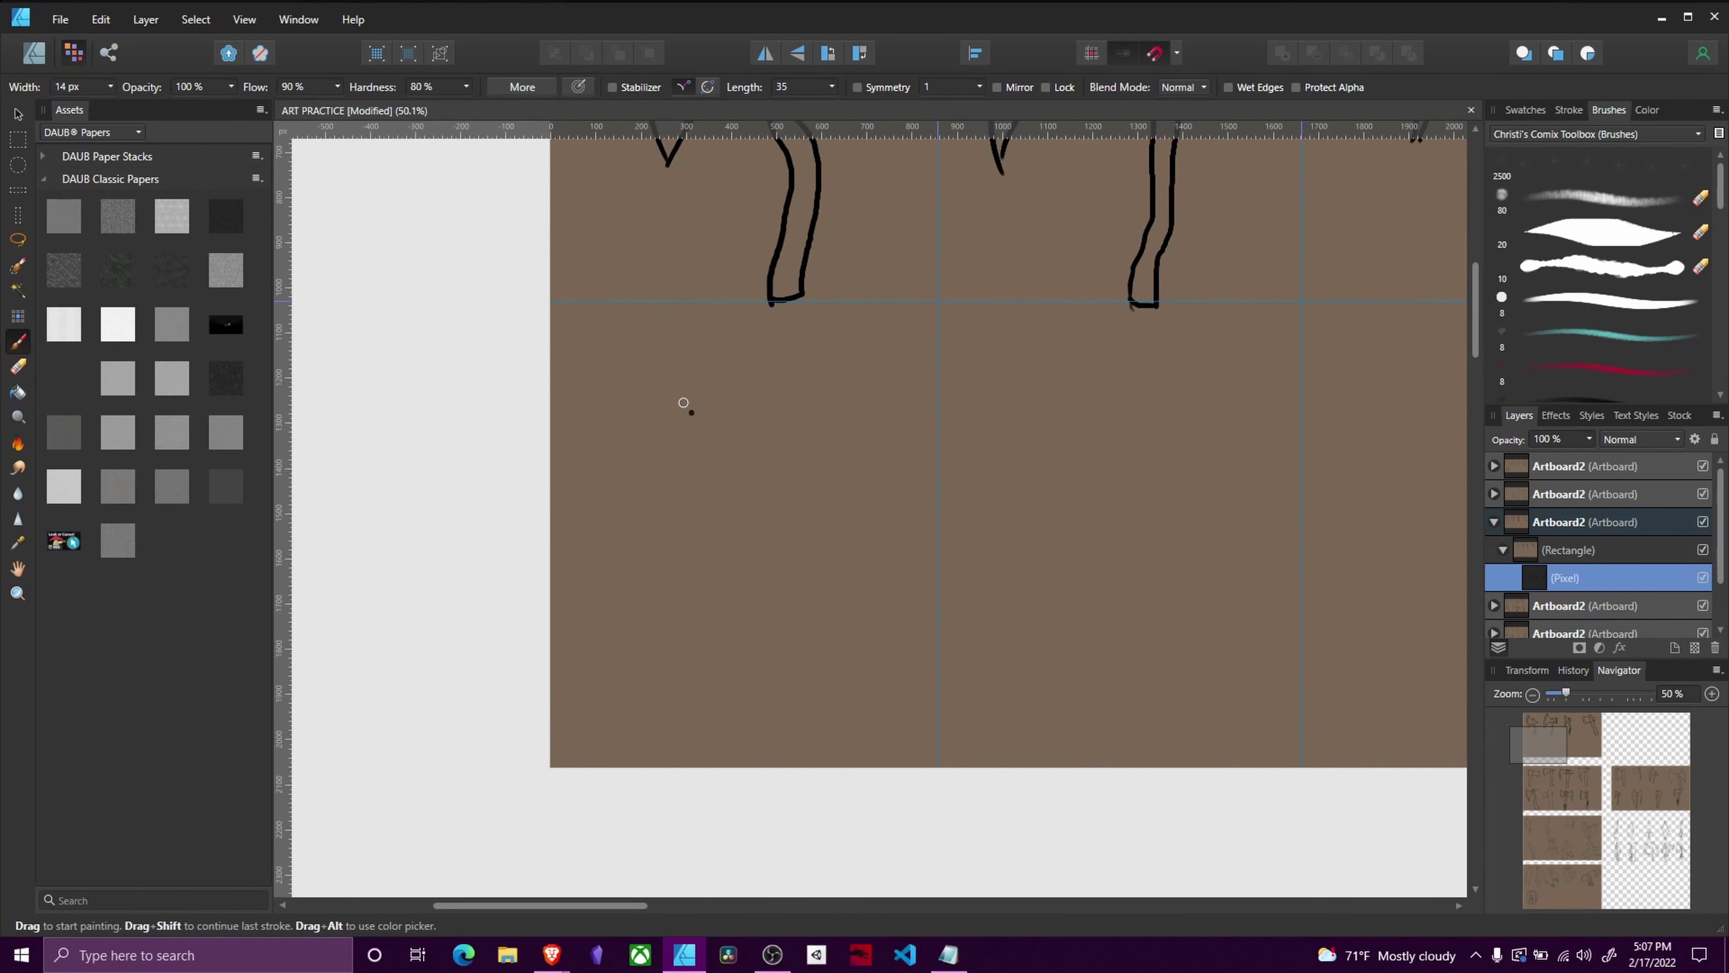
drag(654, 346, 657, 539)
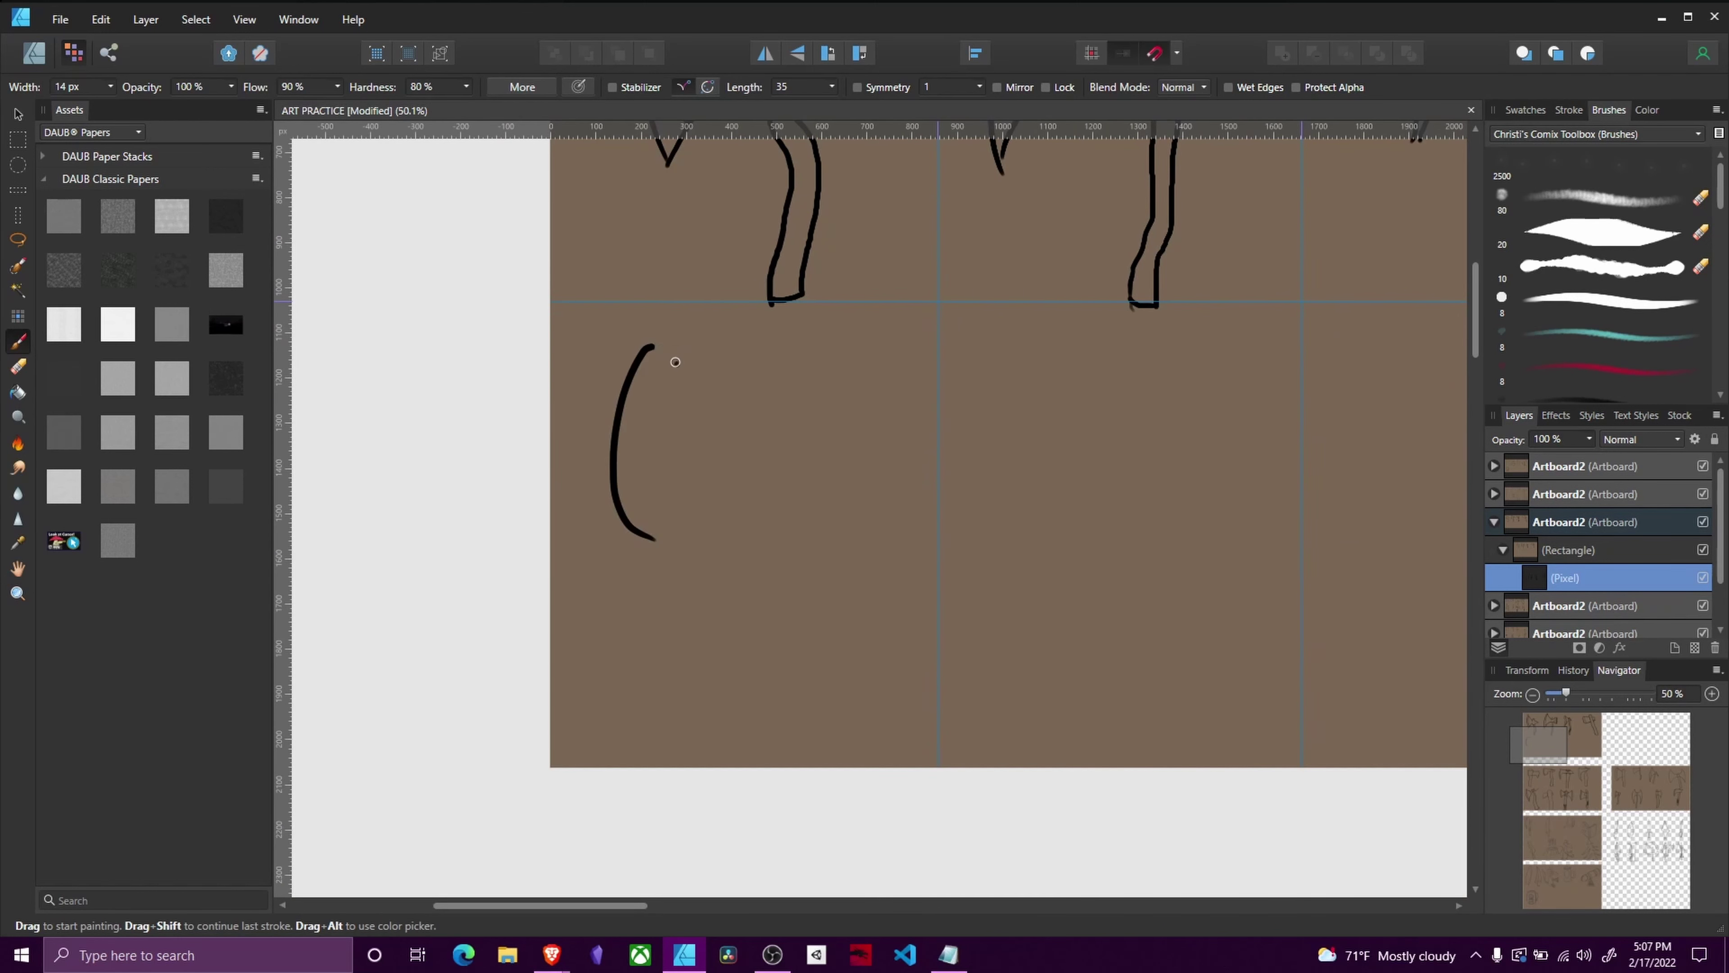
drag(648, 346, 749, 430)
mouse_move(652, 538)
mouse_down()
mouse_move(760, 485)
mouse_move(750, 438)
mouse_move(760, 474)
mouse_up()
key(ctrl+z)
key(ctrl+z)
key(ctrl+z)
key(ctrl+z)
mouse_move(722, 379)
mouse_down()
mouse_move(639, 434)
mouse_move(707, 631)
mouse_up()
Step: Sketch the curved blade of the lower row's first axe, retrying the line from its tip towards the handle, and save the document
key(ctrl+z)
key(ctrl+z)
drag(758, 405, 744, 623)
key(ctrl+z)
mouse_move(741, 409)
mouse_down()
mouse_move(646, 402)
mouse_move(686, 557)
mouse_up()
mouse_move(687, 558)
mouse_down()
mouse_move(756, 429)
mouse_move(756, 448)
mouse_up()
key(ctrl+z)
Step: Add four short slanted wrap bands to the first axe's handle and an inner line on the back of its head
key(ctrl+z)
drag(685, 557, 739, 427)
Step: Outline a double-bladed axe head in the lower row's second cell, with one long curved blade and one shorter flared blade
key(ctrl+z)
key(ctrl+s)
mouse_move(686, 555)
mouse_down()
mouse_move(685, 463)
mouse_move(751, 448)
mouse_up()
key(ctrl+z)
mouse_move(686, 554)
mouse_down()
mouse_move(688, 452)
mouse_move(742, 434)
mouse_move(744, 508)
mouse_up()
key(ctrl+z)
Step: Outline a third axe in the lower row with a curved pointed blade, a drooping rear spike and a long bent handle
key(ctrl+z)
Step: Draw the back of the lower row's first axe head as a flared block and add the long handle below it
drag(741, 392, 752, 457)
drag(771, 389, 786, 464)
drag(775, 399, 807, 354)
drag(781, 433, 831, 440)
drag(807, 354, 830, 455)
drag(741, 392, 764, 390)
mouse_move(752, 456)
mouse_down()
mouse_move(788, 454)
mouse_move(791, 708)
mouse_move(807, 702)
mouse_up()
drag(782, 576, 794, 562)
drag(784, 589, 795, 577)
drag(785, 603, 796, 590)
drag(786, 617, 797, 606)
mouse_move(688, 526)
mouse_down()
mouse_move(673, 412)
mouse_move(658, 495)
mouse_move(684, 533)
mouse_up()
key(ctrl+z)
drag(811, 377, 822, 426)
mouse_move(1087, 436)
mouse_down()
mouse_move(787, 840)
mouse_move(663, 315)
mouse_up()
drag(784, 852, 587, 400)
drag(436, 150, 804, 530)
drag(744, 297, 1057, 315)
key(ctrl+z)
key(ctrl+z)
mouse_move(742, 301)
mouse_down()
mouse_move(1028, 315)
mouse_move(768, 701)
mouse_move(801, 383)
mouse_up()
key(ctrl+z)
mouse_move(998, 664)
mouse_down()
mouse_move(757, 281)
mouse_move(928, 645)
mouse_up()
key(ctrl+z)
mouse_move(699, 576)
mouse_down()
mouse_move(694, 453)
mouse_move(716, 372)
mouse_move(936, 378)
mouse_move(945, 295)
mouse_up()
Step: Draw the double-bladed axe's long handle and the inner bevel line on its larger blade
mouse_move(780, 333)
mouse_down()
mouse_move(824, 331)
mouse_move(797, 698)
mouse_up()
drag(818, 365, 796, 708)
drag(692, 525, 695, 307)
Step: Lash the double-bladed head to its handle with crossed bands and add crisscross wrapping around the grip
mouse_move(806, 345)
mouse_down()
mouse_move(773, 320)
mouse_move(795, 329)
mouse_move(794, 354)
mouse_move(811, 331)
mouse_up()
key(e)
key(b)
mouse_move(827, 550)
mouse_down()
mouse_move(804, 575)
mouse_move(826, 585)
mouse_up()
Step: Draw a bevel line on the double-bladed axe's smaller blade and erase the overshooting line at its tip
drag(922, 304, 913, 374)
key(e)
drag(959, 292, 957, 309)
key(b)
mouse_move(1091, 300)
mouse_down()
mouse_move(888, 317)
mouse_move(753, 386)
mouse_move(970, 455)
mouse_up()
drag(713, 366, 721, 545)
mouse_move(795, 441)
mouse_down()
mouse_move(708, 525)
mouse_move(741, 529)
mouse_move(721, 544)
mouse_up()
key(ctrl+z)
key(ctrl+z)
mouse_move(855, 494)
mouse_down()
mouse_move(799, 406)
mouse_move(922, 387)
mouse_up()
mouse_move(791, 364)
mouse_down()
mouse_move(803, 616)
mouse_move(800, 524)
mouse_move(775, 659)
mouse_move(803, 706)
mouse_up()
key(ctrl+z)
key(ctrl+z)
Step: Draw the third axe's inner bevel line and lash its head to the handle with crossed bands
drag(792, 312, 822, 311)
drag(679, 287, 683, 415)
mouse_move(789, 313)
mouse_down()
mouse_move(817, 390)
mouse_move(823, 366)
mouse_up()
drag(804, 343, 790, 360)
drag(789, 375, 807, 364)
drag(814, 330, 833, 308)
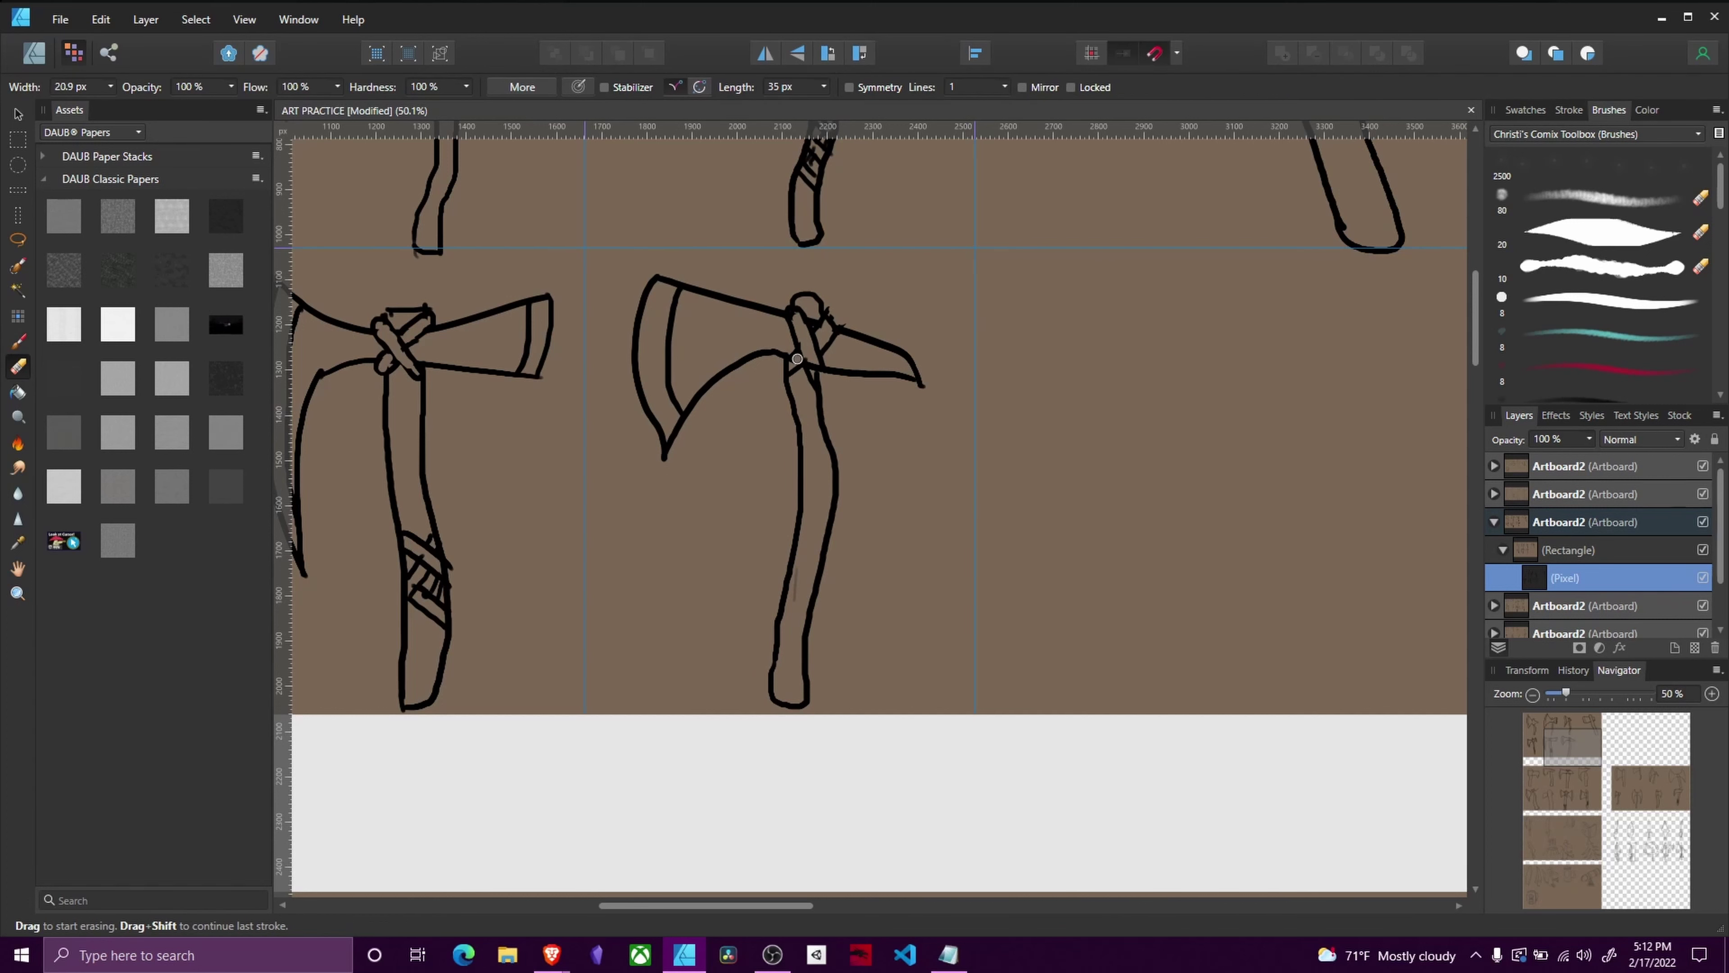
Step: Cross-hatch a dense wrapping around the lower part of the third axe's handle and save the document
scroll(790, 409, down, 2)
scroll(790, 409, right, 1)
drag(767, 419, 784, 506)
drag(755, 473, 780, 526)
drag(794, 428, 773, 462)
drag(805, 377, 768, 460)
drag(791, 438, 768, 476)
key(ctrl+s)
Step: Outline a broad curved blade with a long pointed rear spike in the last cell of the lower row, redoing the blade edge
drag(1090, 817, 822, 444)
drag(517, 783, 886, 489)
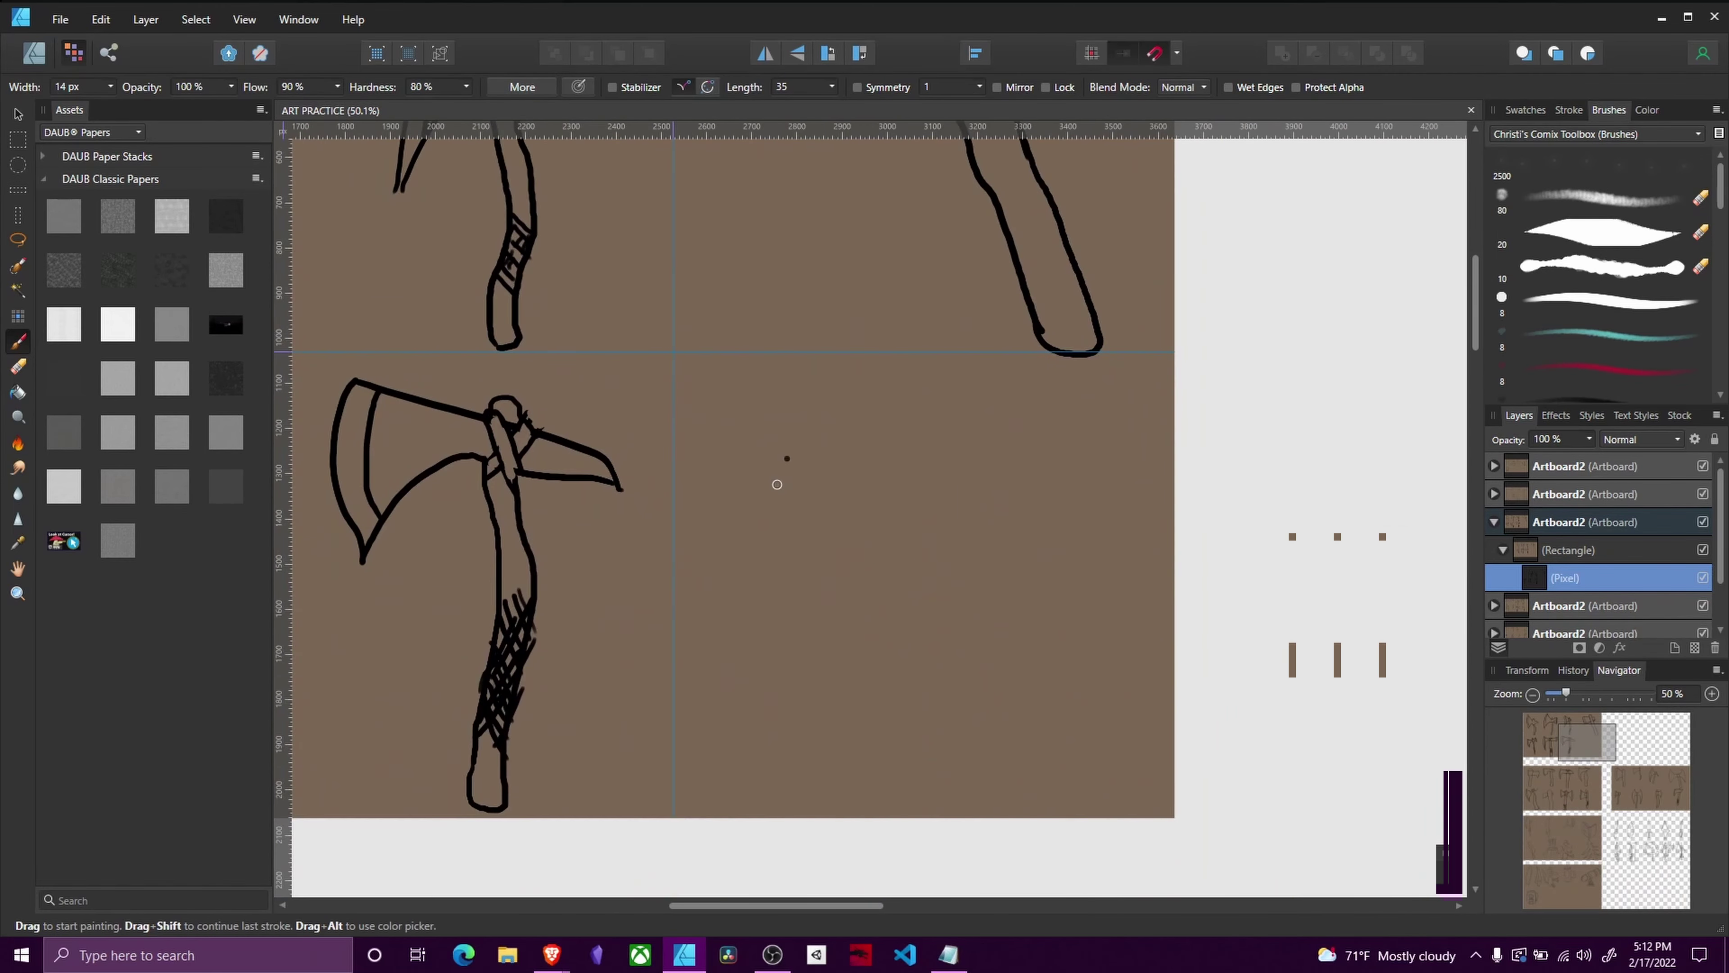
mouse_move(811, 674)
mouse_down()
mouse_move(793, 392)
mouse_move(991, 606)
mouse_move(748, 498)
mouse_move(823, 526)
mouse_up()
mouse_move(731, 513)
mouse_down()
mouse_move(812, 566)
mouse_move(837, 540)
mouse_move(804, 514)
mouse_move(703, 727)
mouse_up()
key(ctrl+z)
Step: Detail the last axe's blade with an inner bevel line and small round hole, and draw its handle with crisscross grip wrapping
key(ctrl+z)
key(e)
key(b)
mouse_move(703, 468)
mouse_down()
mouse_move(736, 483)
mouse_move(747, 724)
mouse_up()
drag(731, 522, 731, 530)
drag(552, 335, 586, 565)
key(ctrl+z)
drag(546, 364, 576, 567)
key(ctrl+z)
mouse_move(553, 341)
mouse_down()
mouse_move(573, 569)
mouse_move(629, 437)
mouse_up()
drag(603, 319, 606, 319)
mouse_move(681, 542)
mouse_down()
mouse_move(635, 375)
mouse_move(678, 444)
mouse_up()
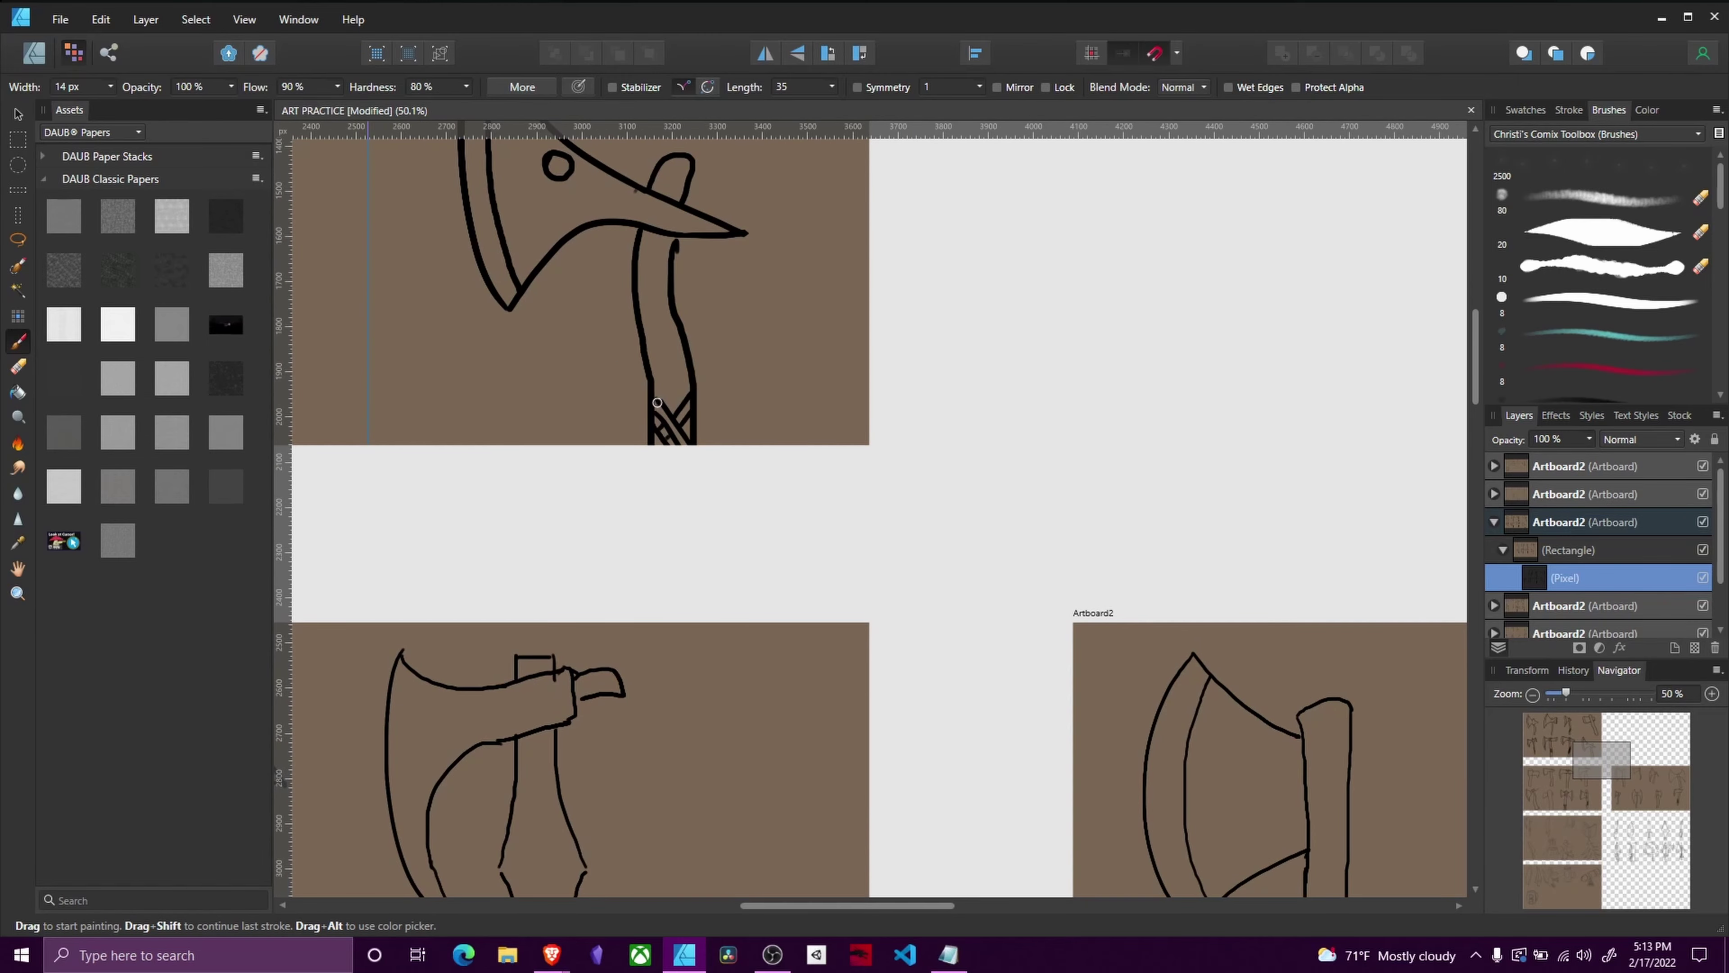